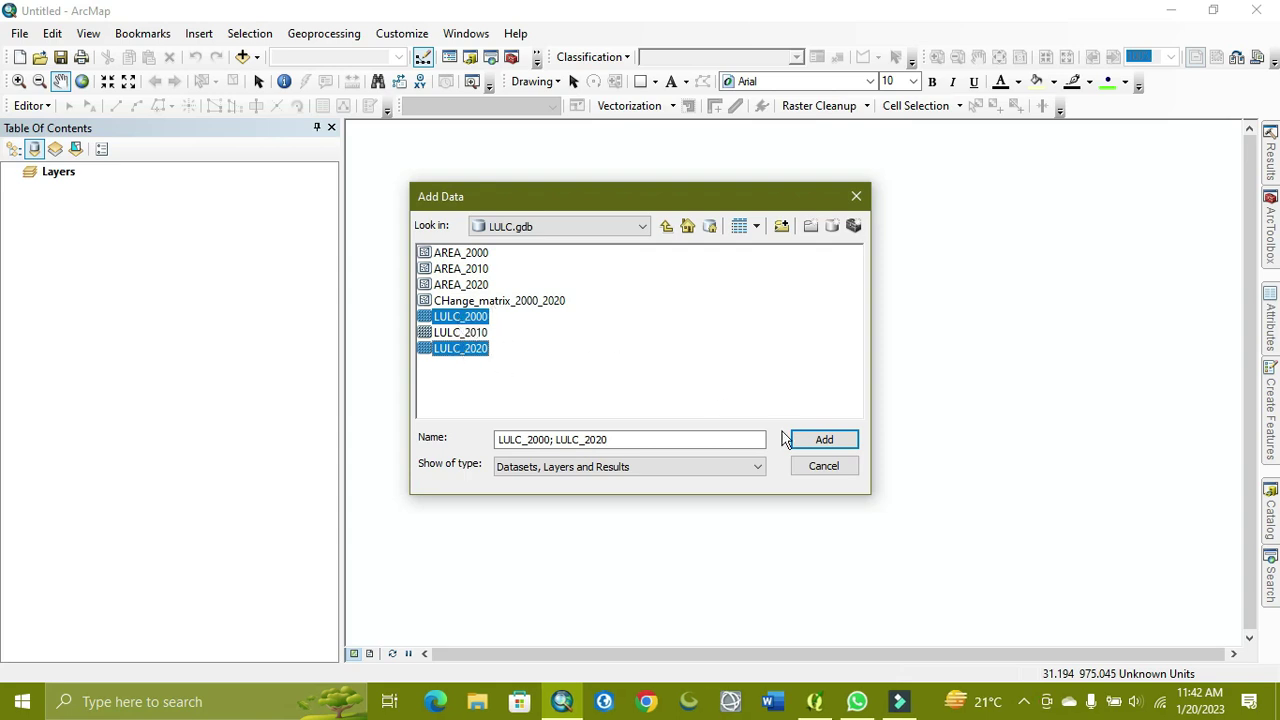
Add LULC_2000 and LULC_2020 from LULC.gdb to the map, then bring up the Search window
click(826, 440)
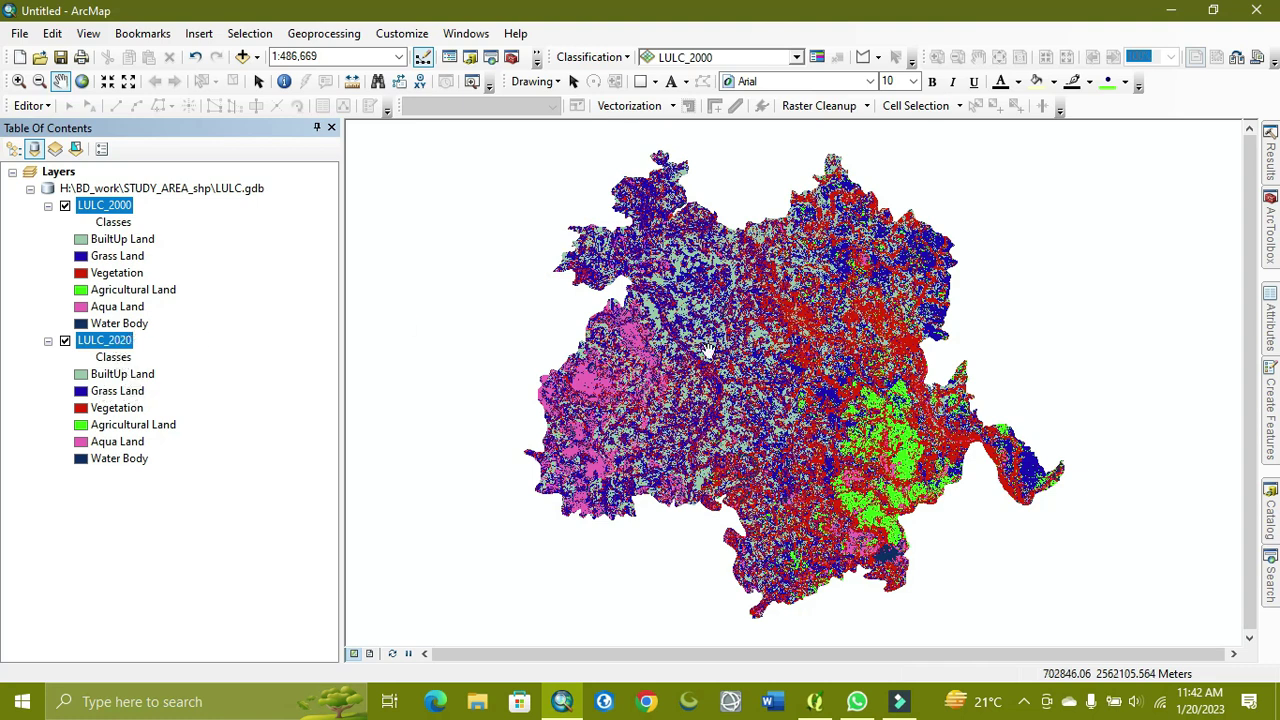
click(1269, 572)
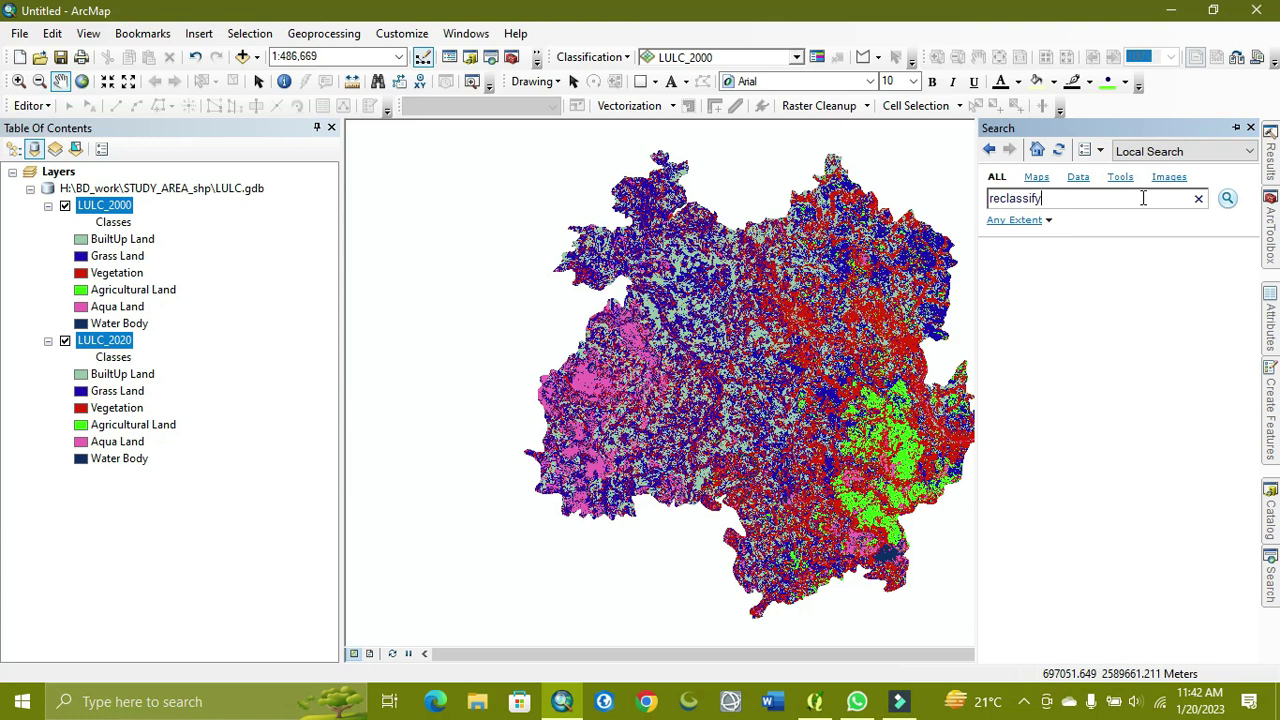
Search for 'reclassify' and open the Reclassify (Spatial Analyst) tool from the results
key(Return)
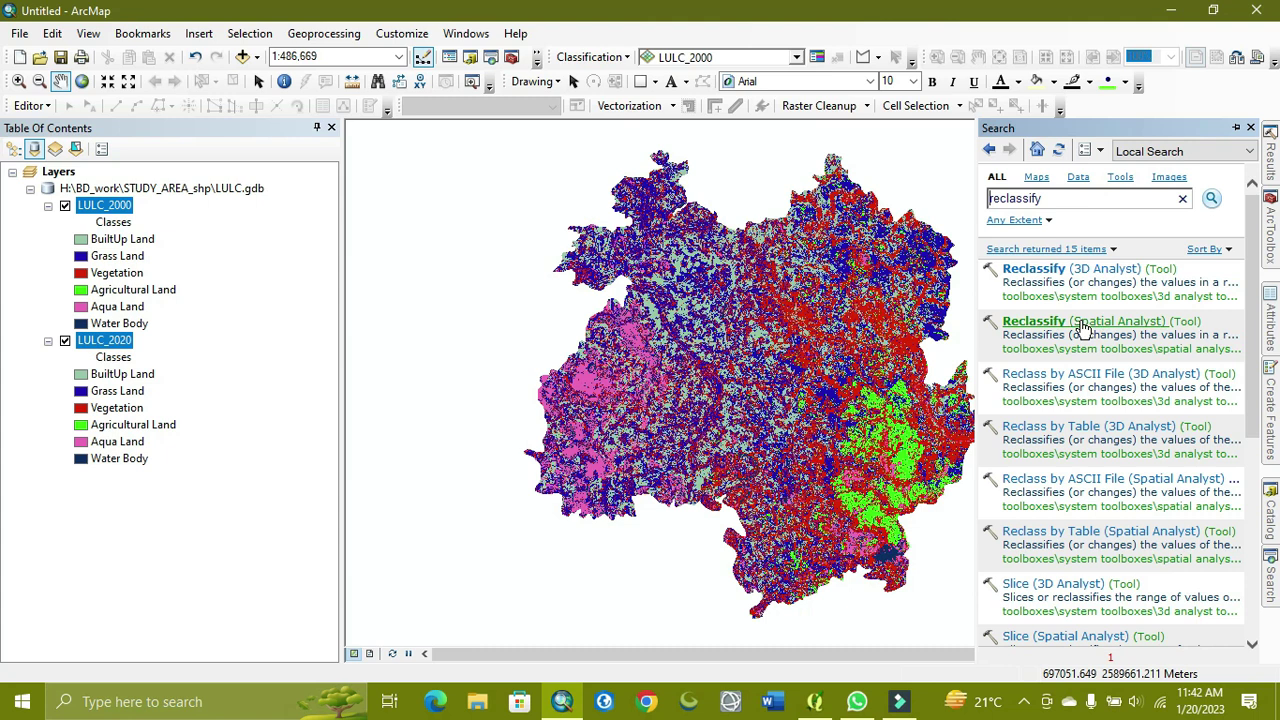
click(1082, 327)
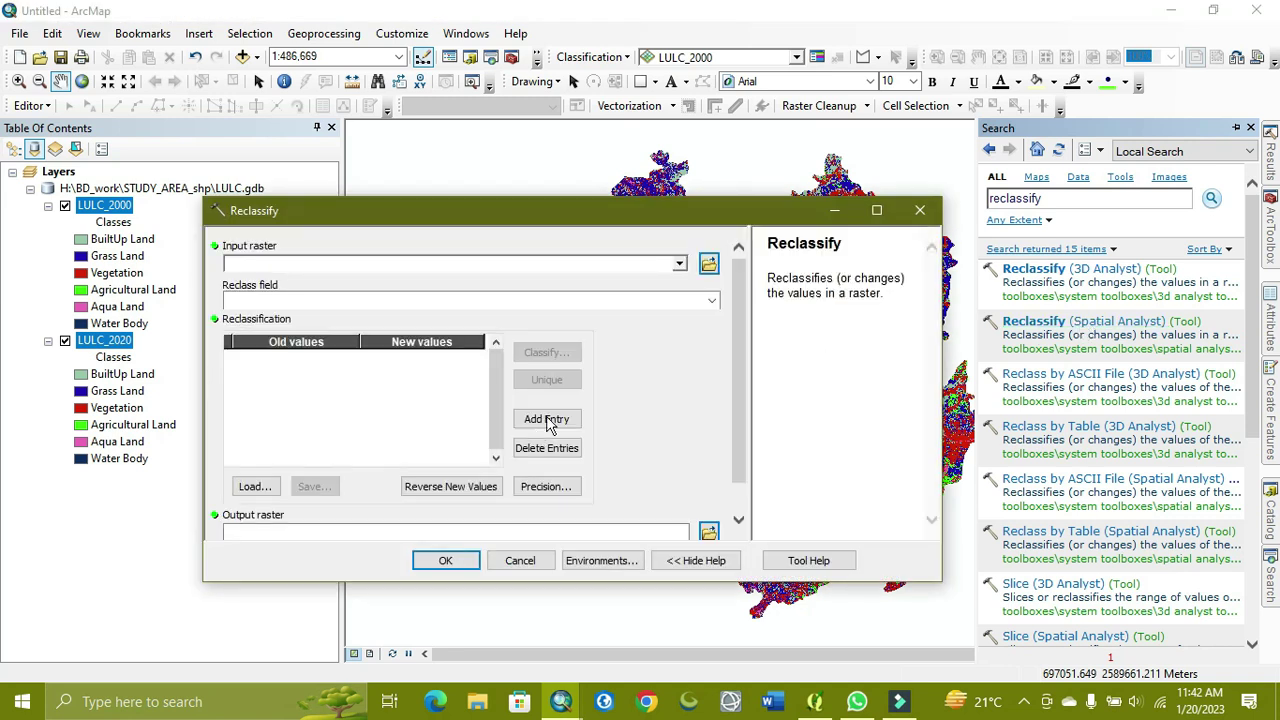
Choose LULC_2000 as the input raster and give BuiltUp Land 1 and Grass Land 2
click(679, 265)
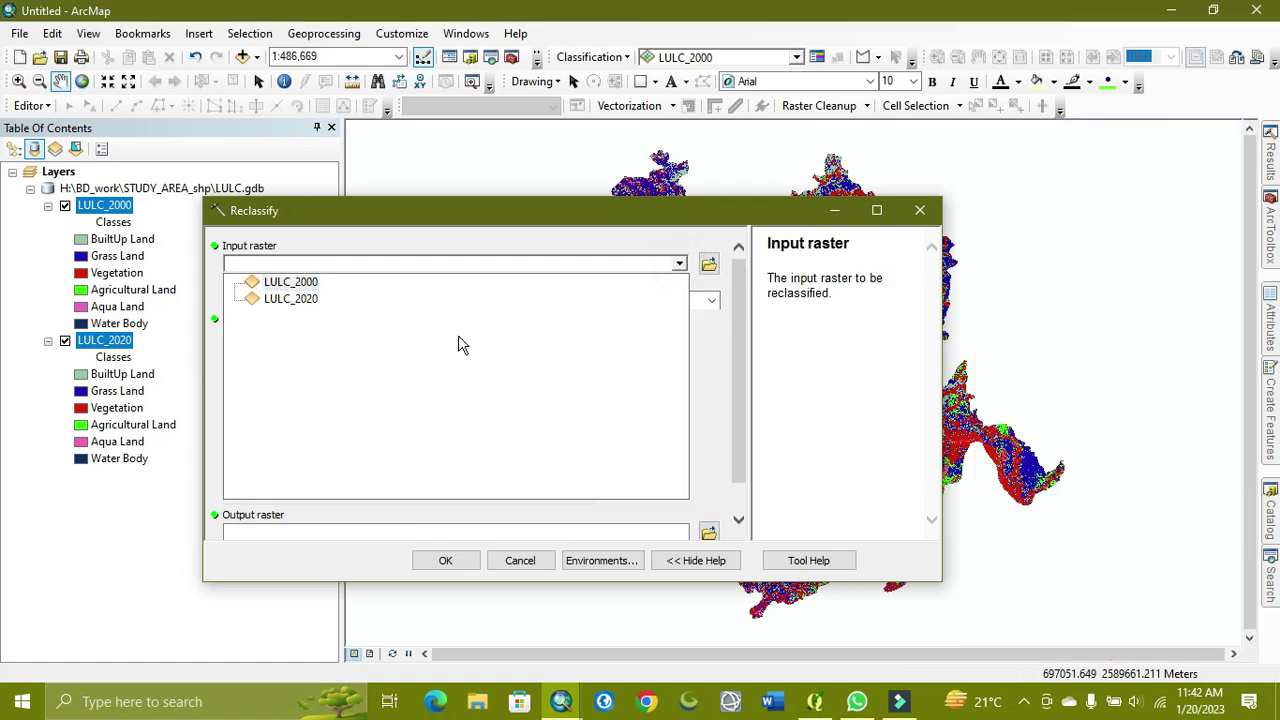
click(300, 282)
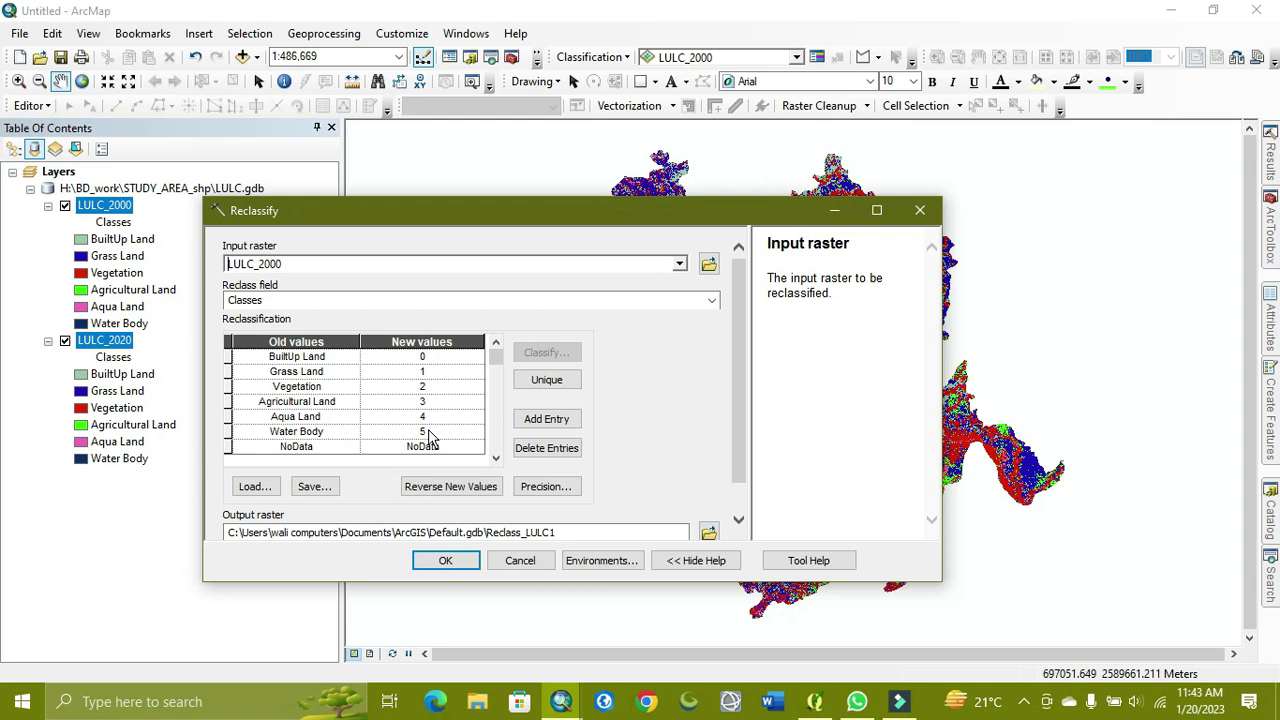
click(444, 356)
click(444, 356)
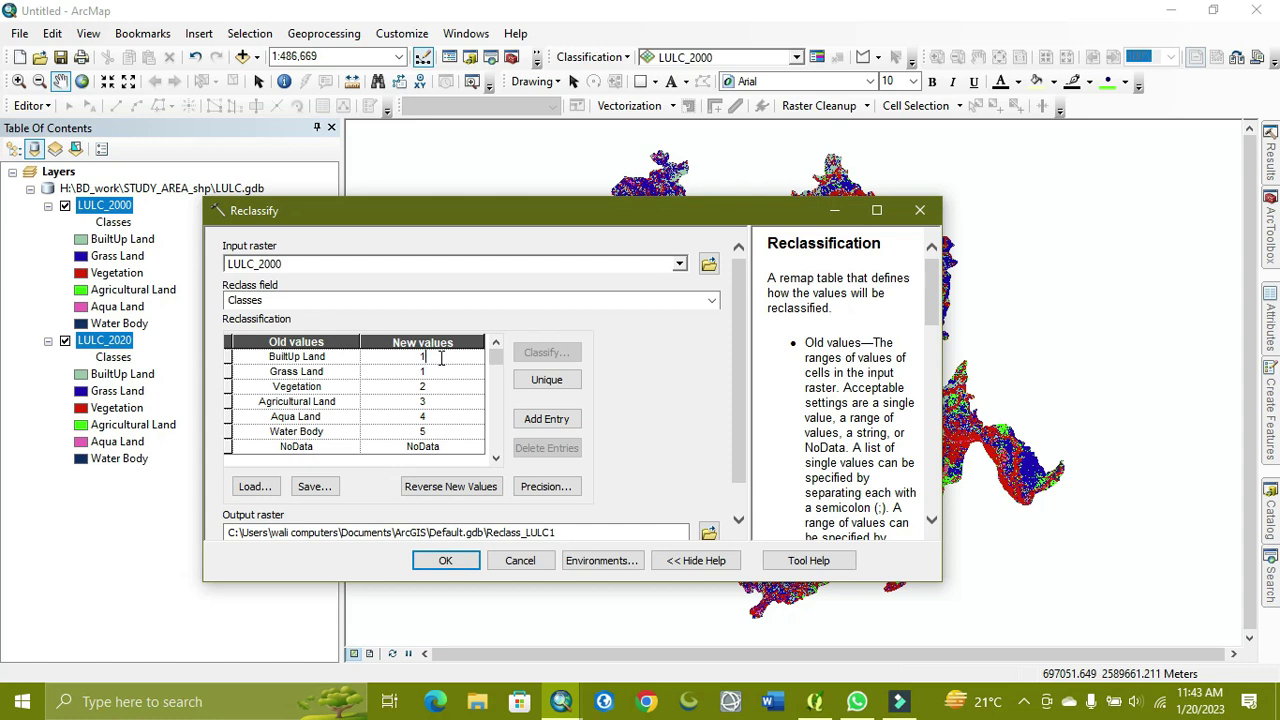
click(443, 370)
text(2)
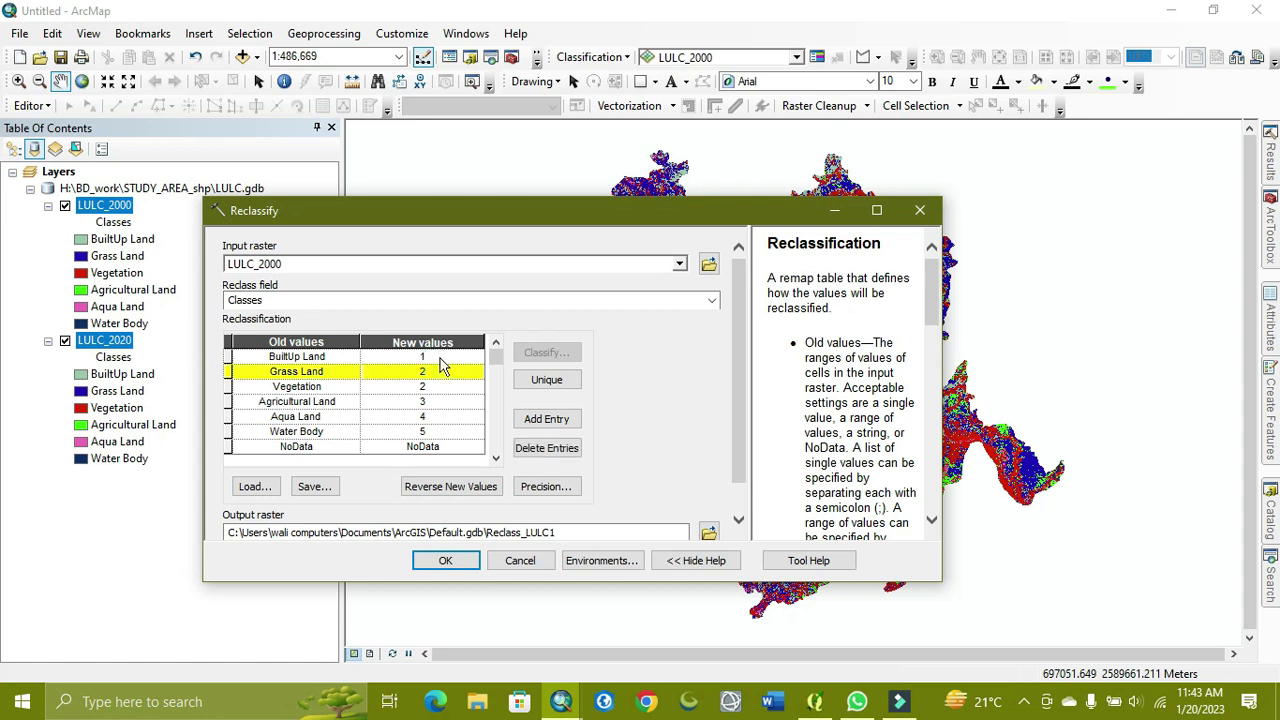
key(Return)
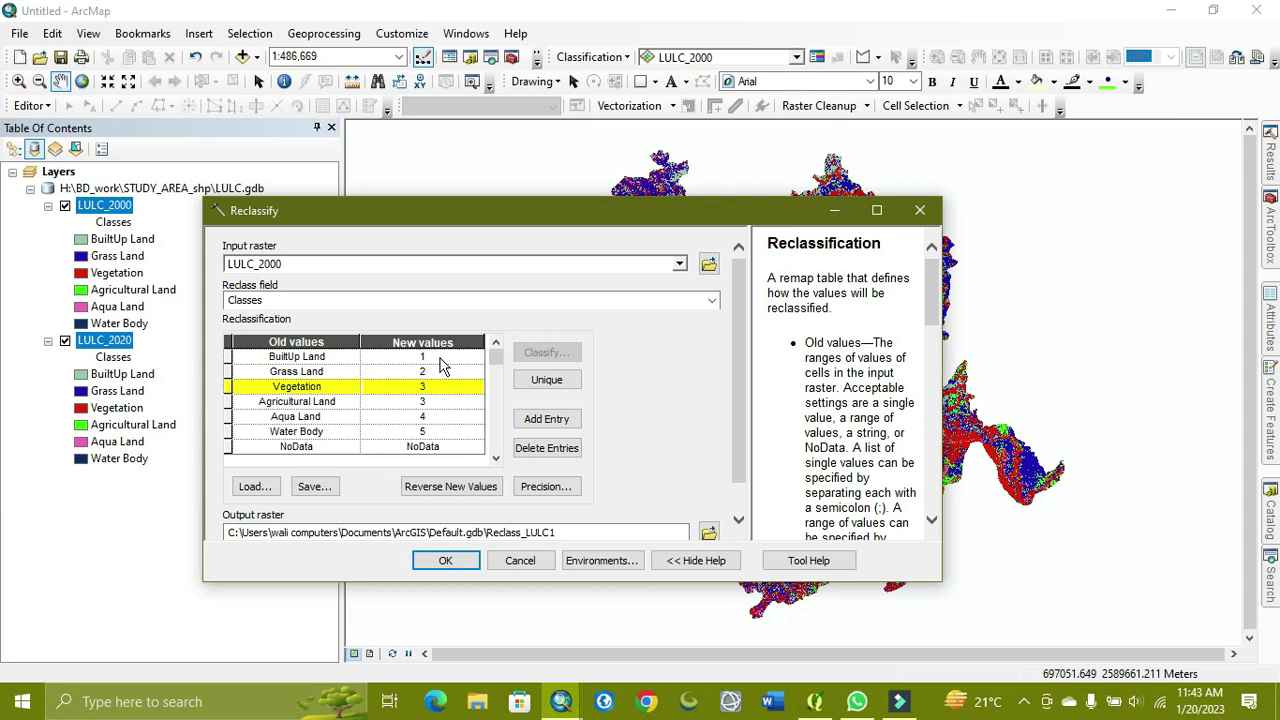
Set Vegetation to 3, Agricultural Land to 4, Aqua Land to 5 and Water Body to 6
key(shift+Tab)
key(Return)
key(Tab)
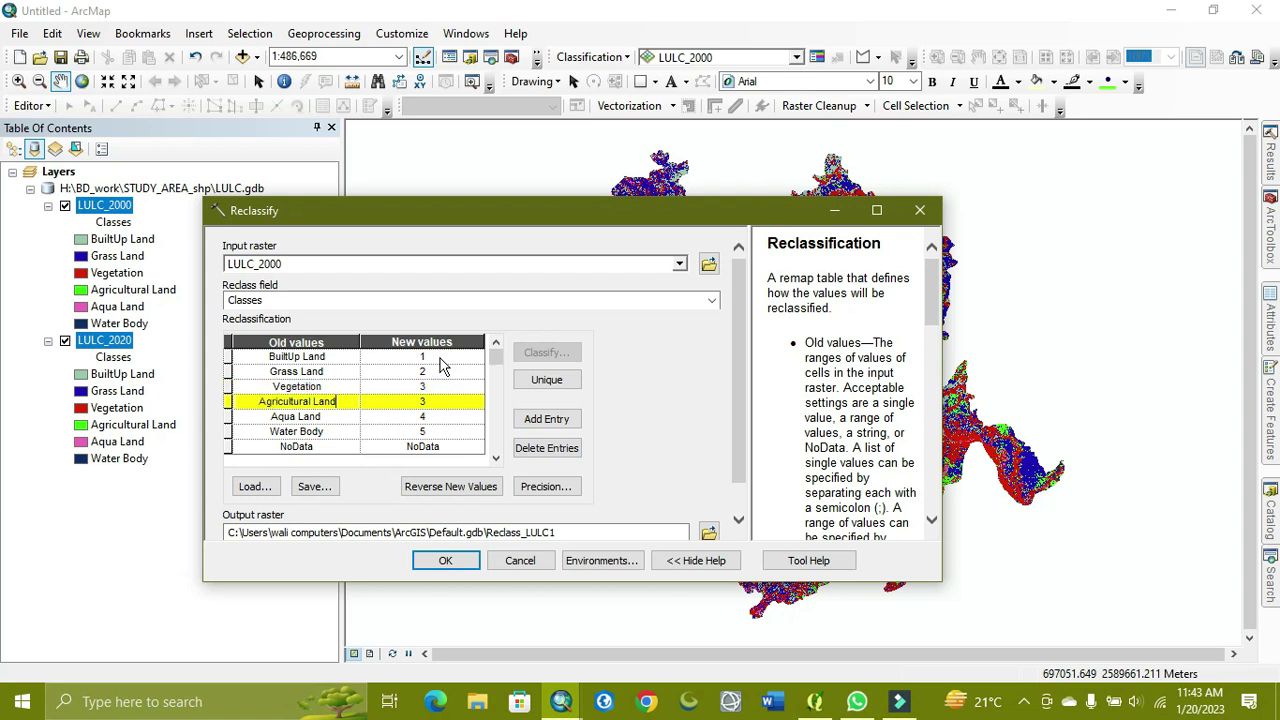
text(4)
key(Return)
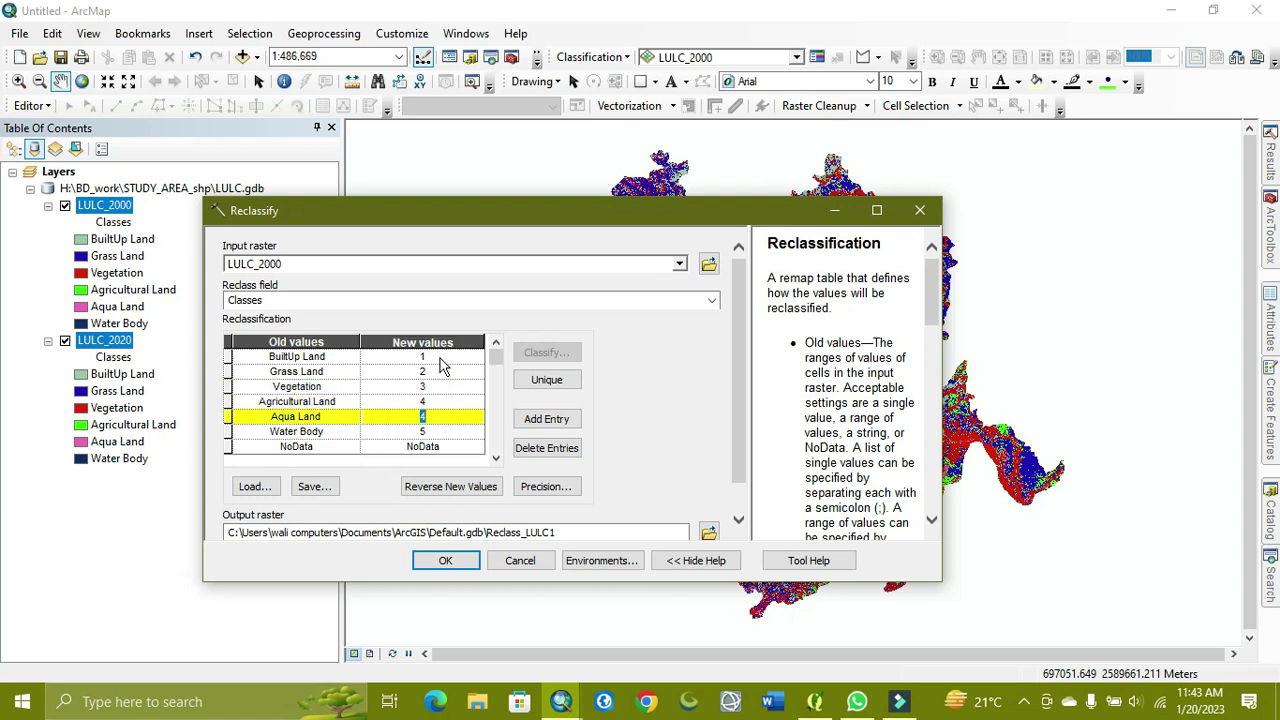
key(Return)
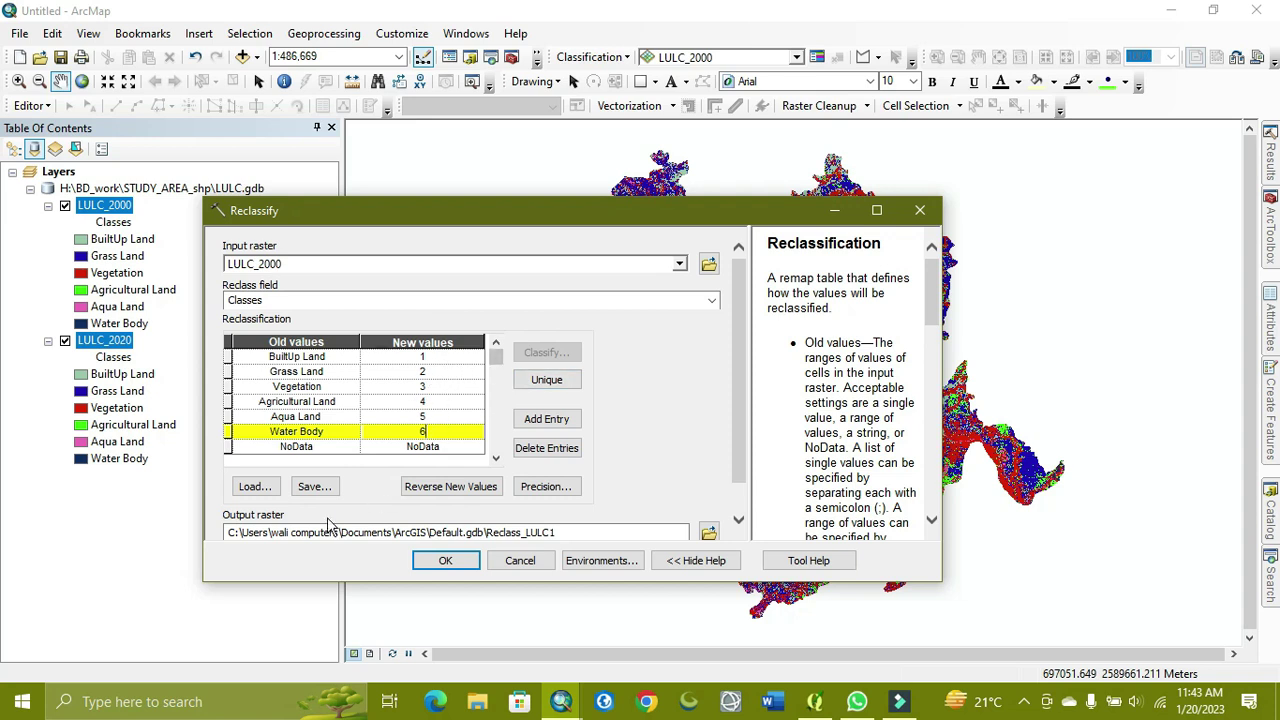
click(703, 534)
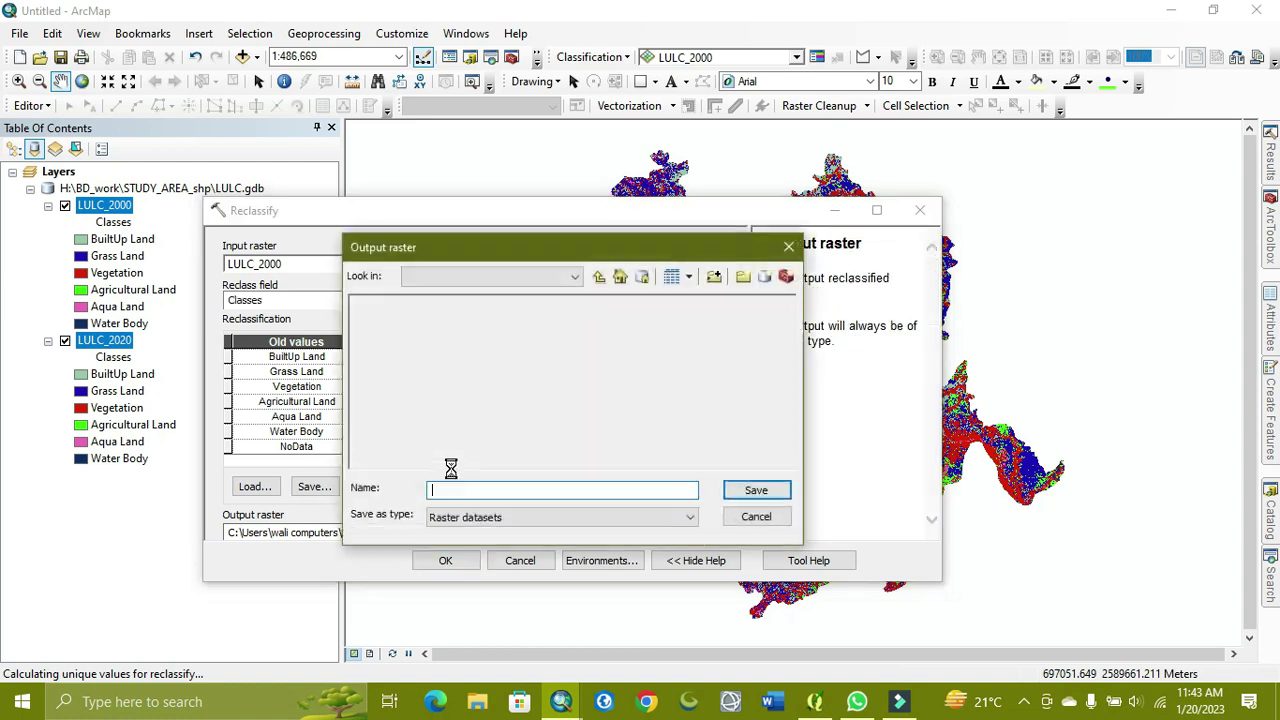
Close the output browser and switch the Reclass field to Value
click(788, 246)
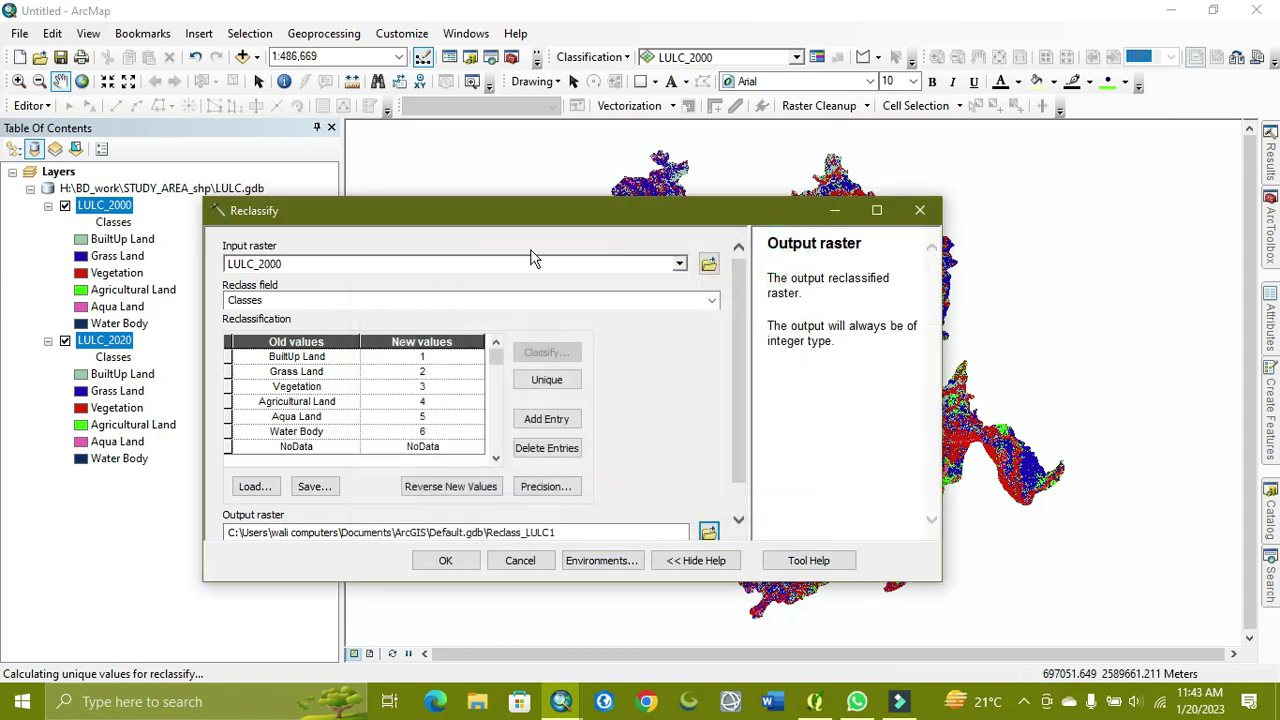
click(711, 300)
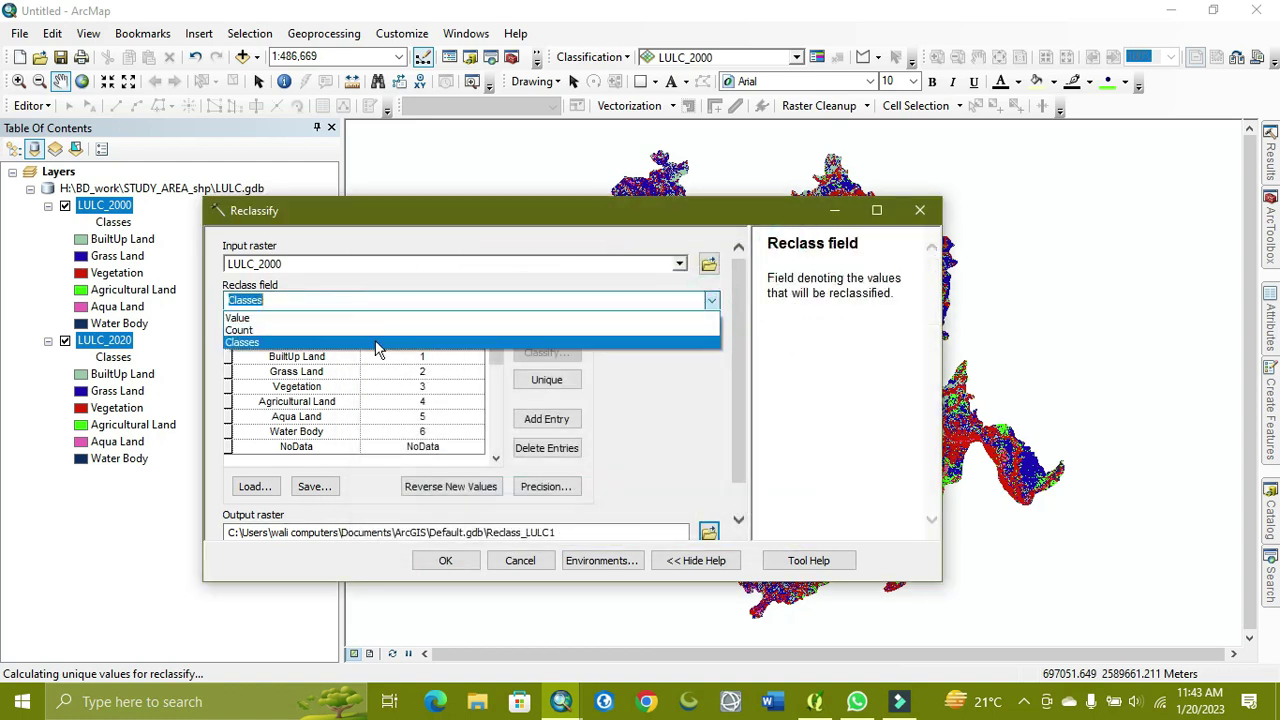
click(356, 318)
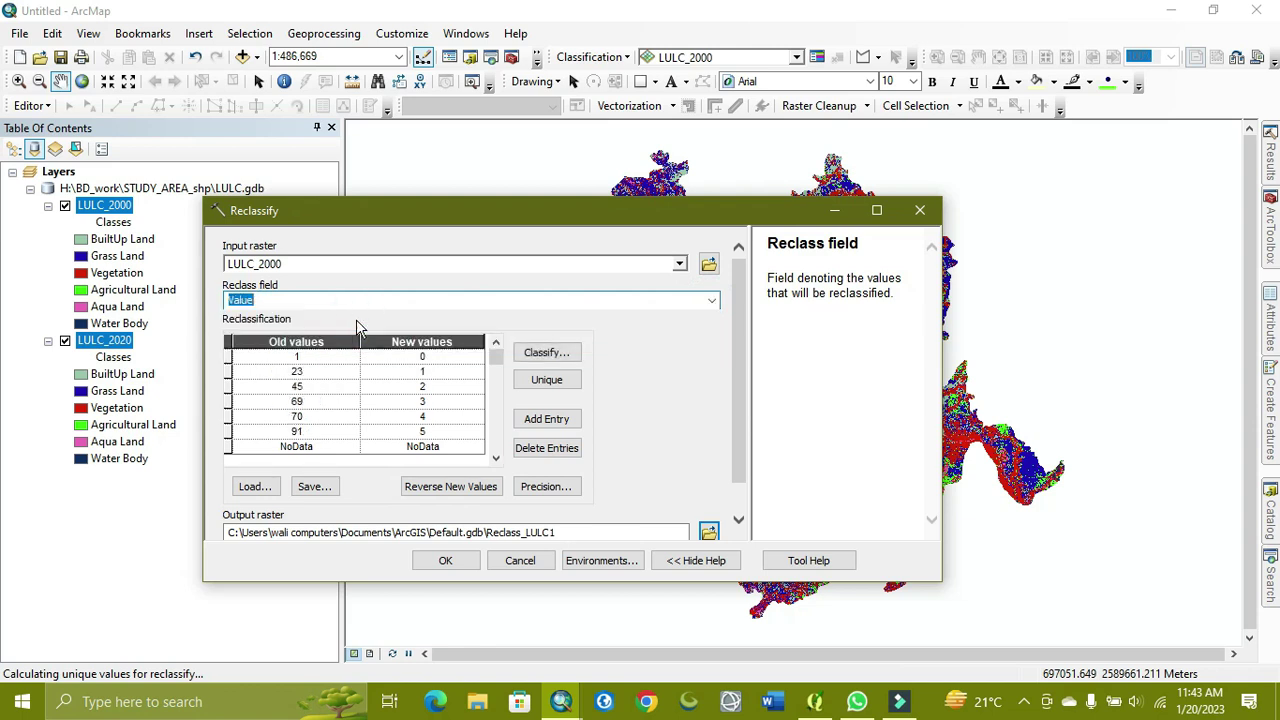
Enter new values 1 through 6 for old values 1, 23, 45, 69, 70 and 91
click(437, 355)
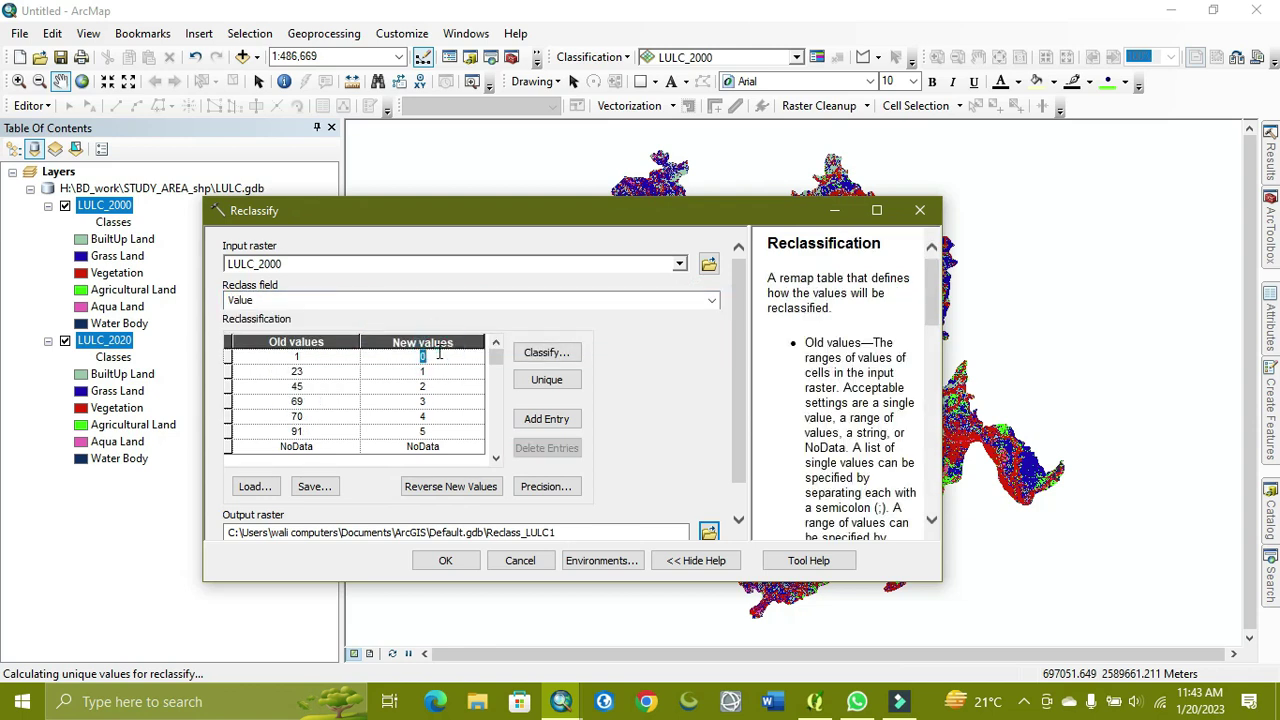
text(1)
click(437, 368)
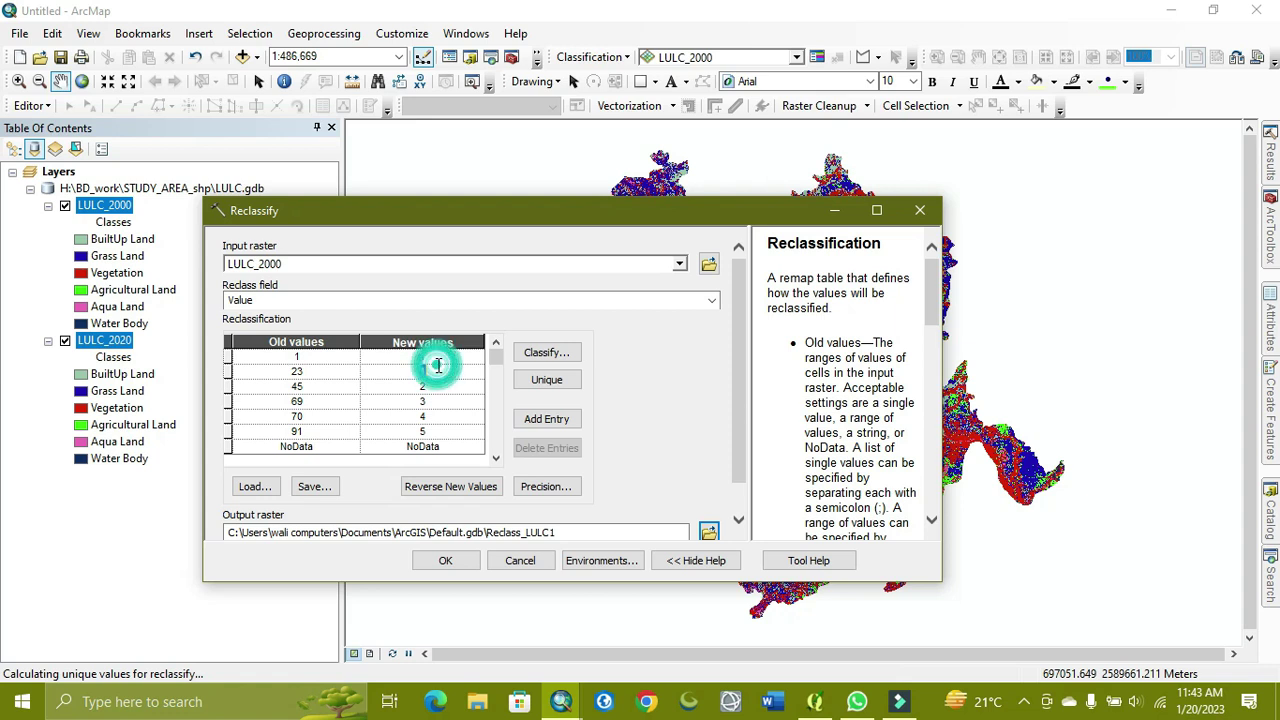
text(2)
key(Down)
text(3)
key(Down)
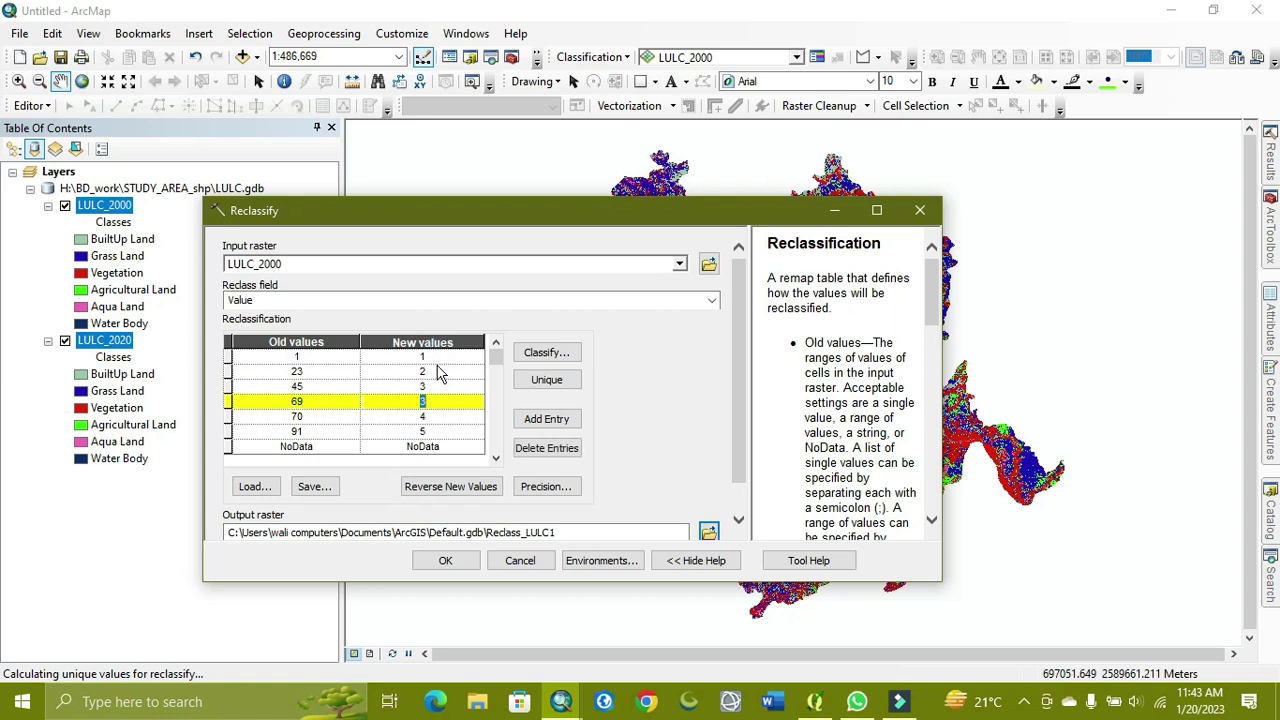
text(4)
key(Down)
key(Down)
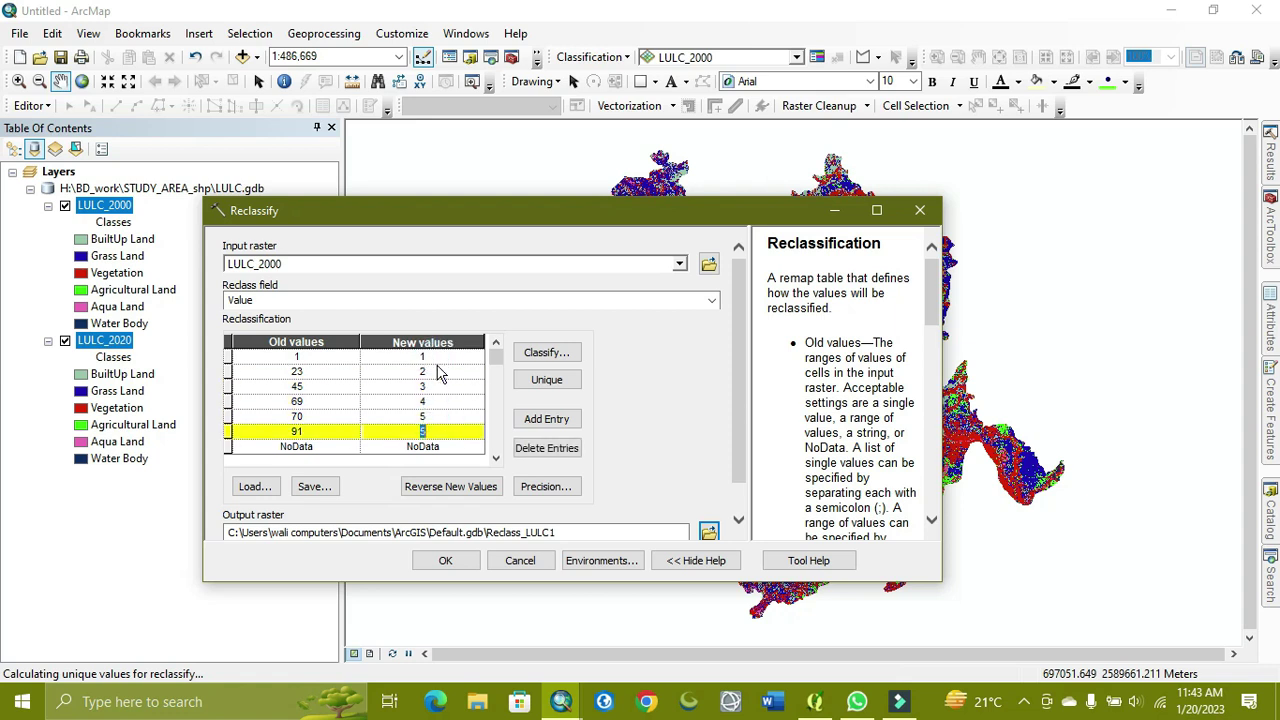
text(6)
Set the output raster to lulc_2000.tif in H:\BD_work\STUDY_AREA_shp
click(706, 530)
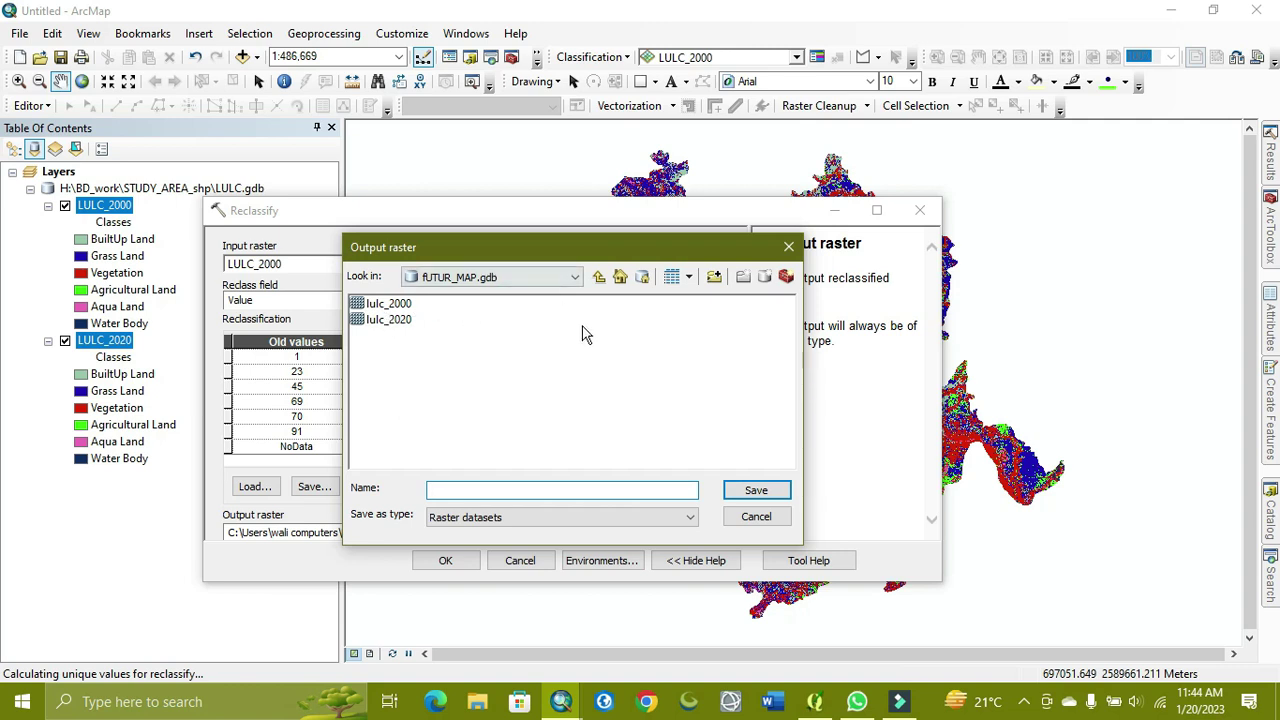
click(598, 277)
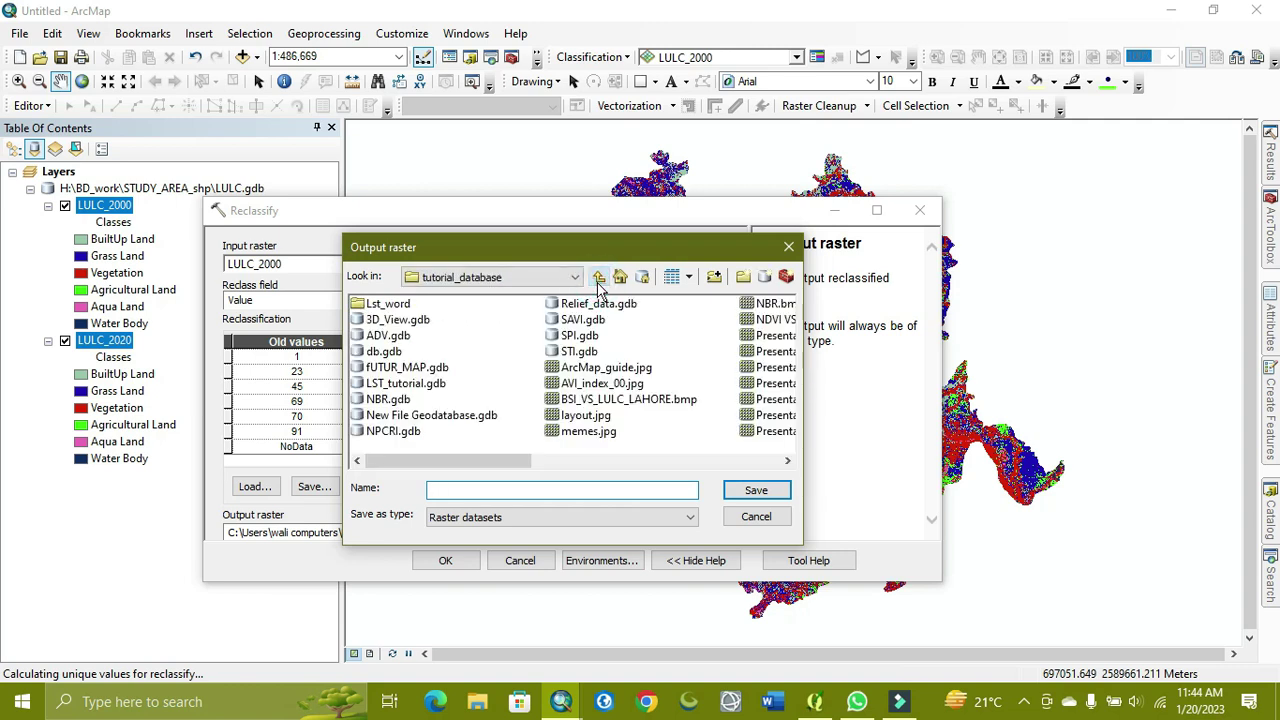
click(598, 278)
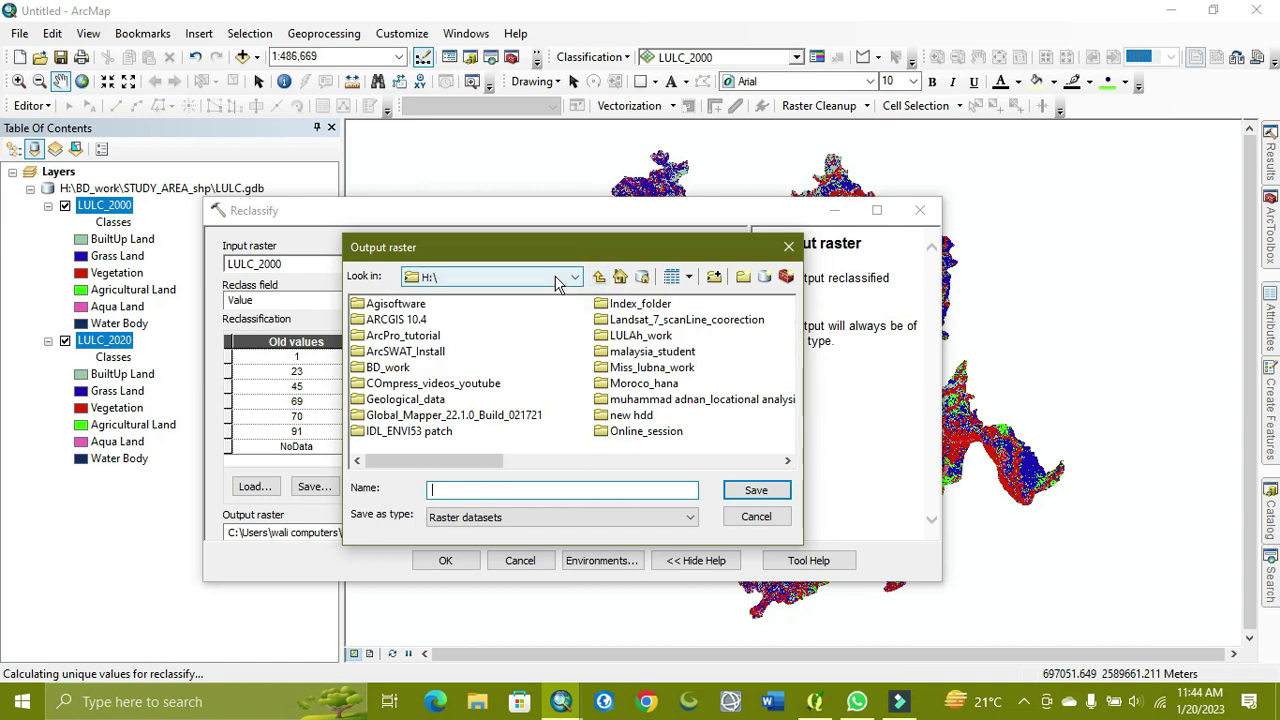
double_click(390, 369)
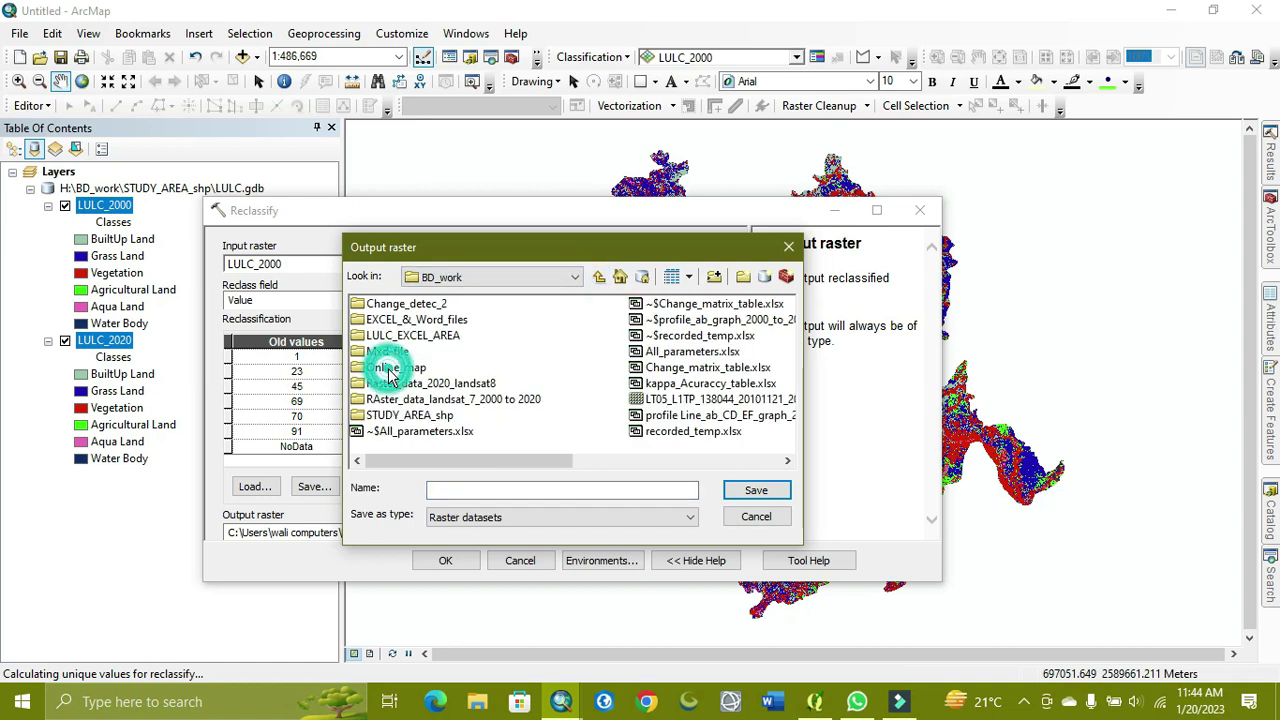
double_click(437, 414)
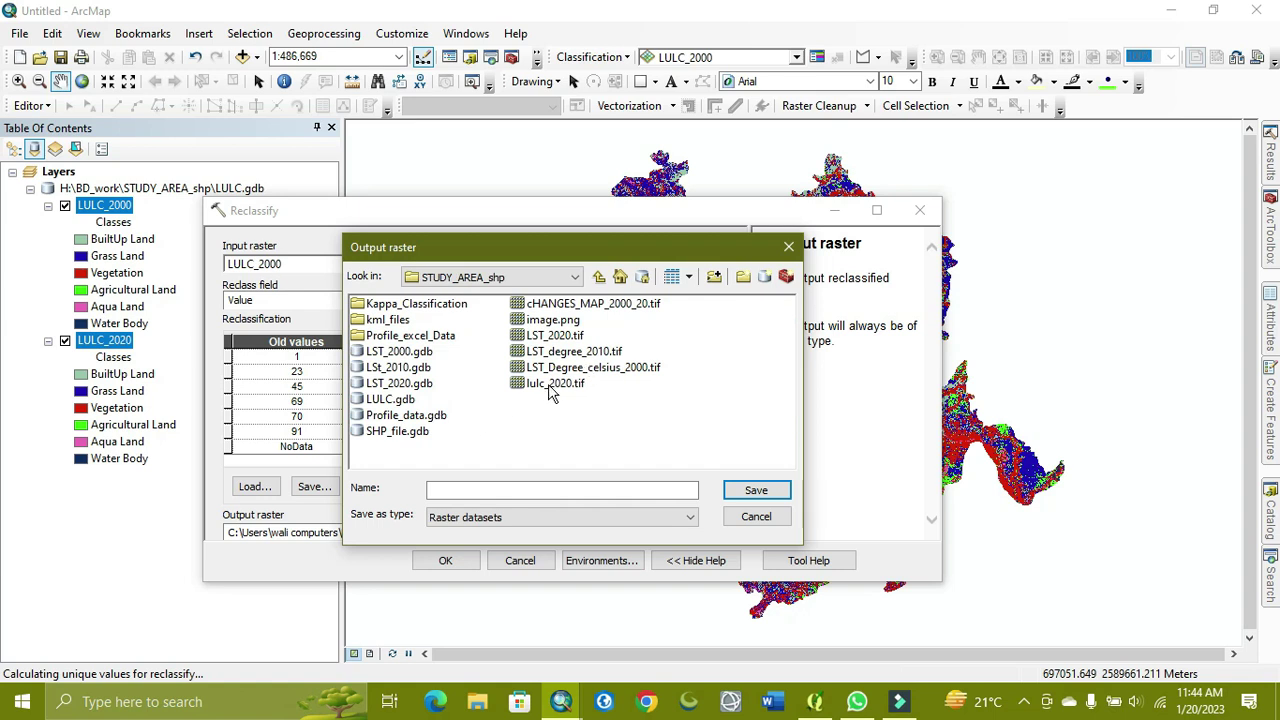
click(547, 387)
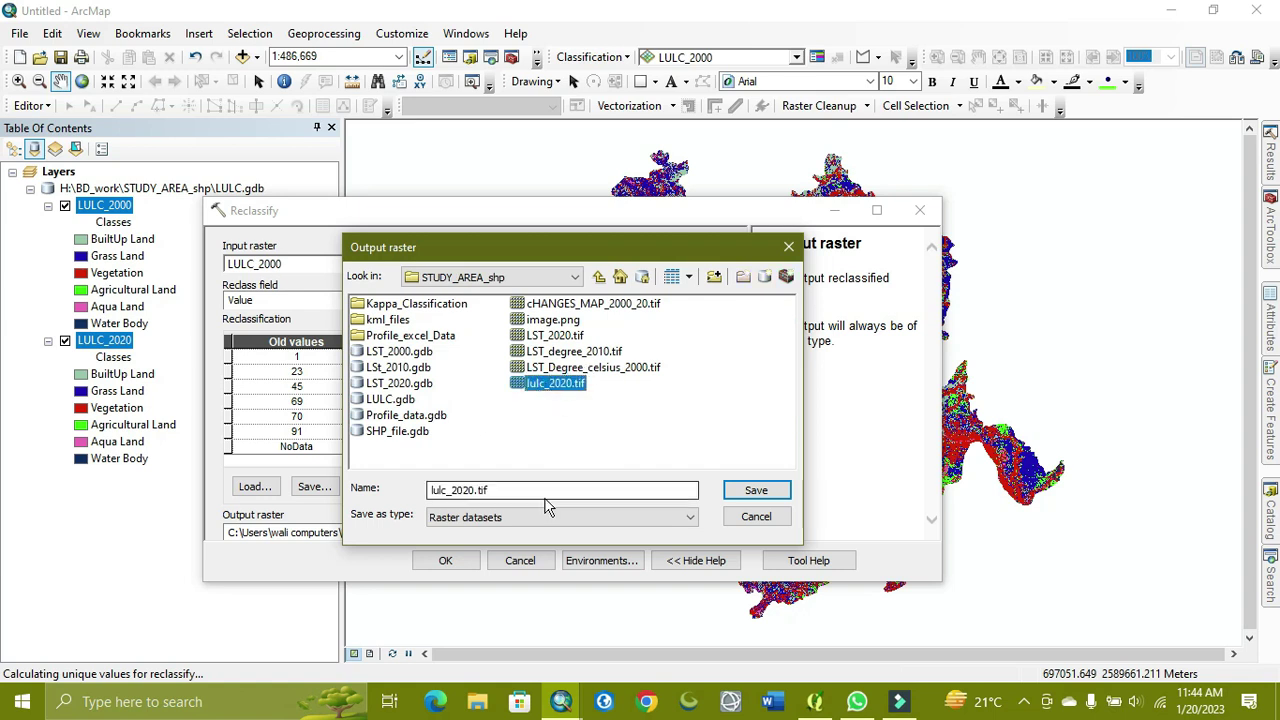
click(480, 490)
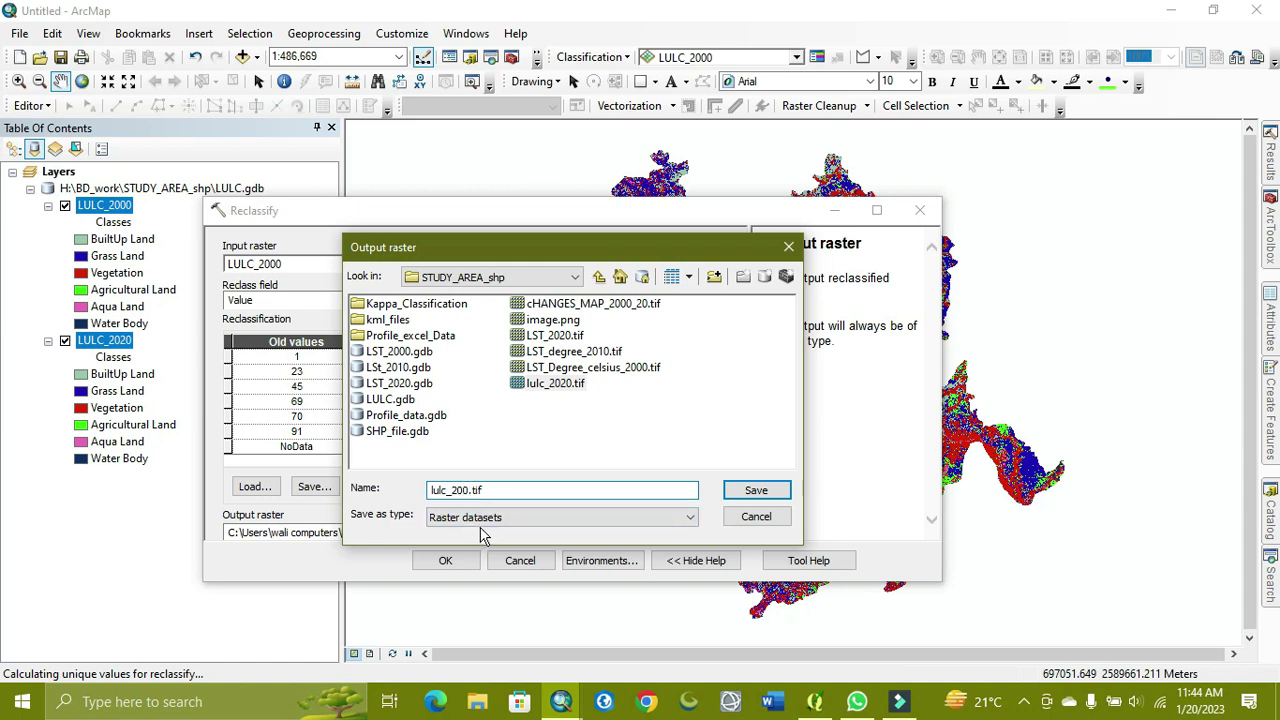
text(0)
click(740, 490)
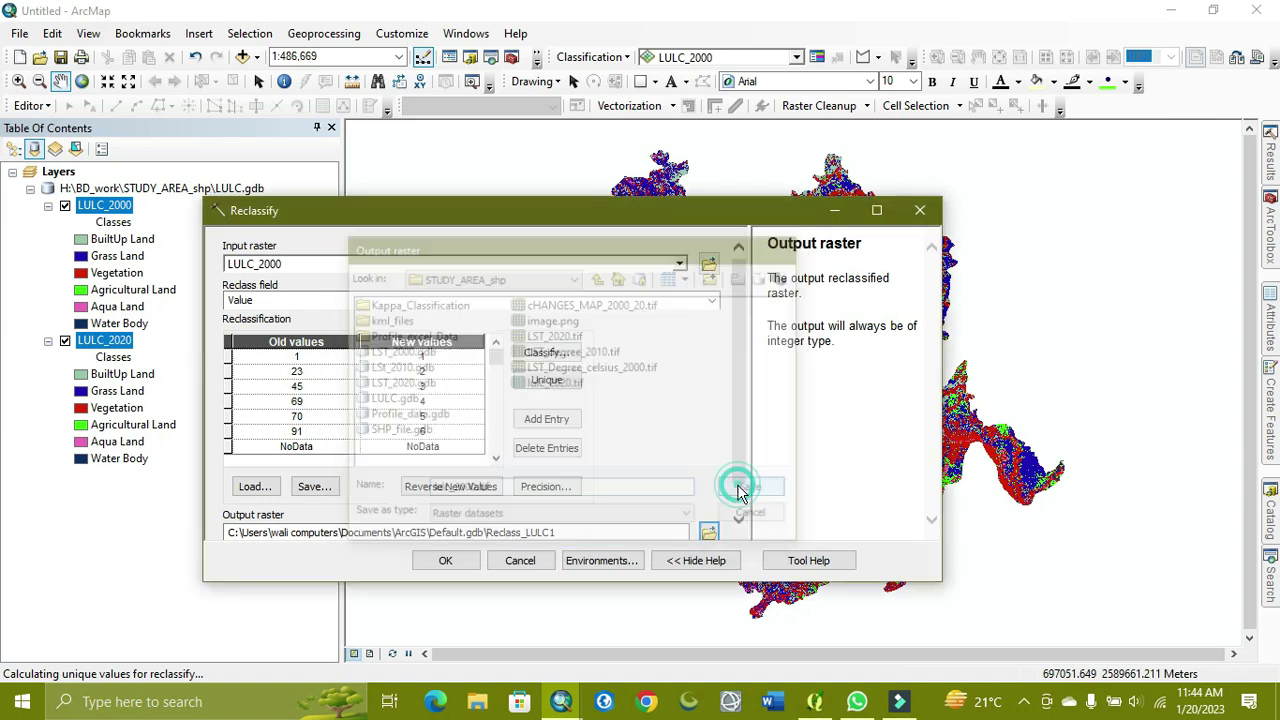
Run Reclassify to produce lulc_2000.tif and check the new layer's context menu
click(447, 562)
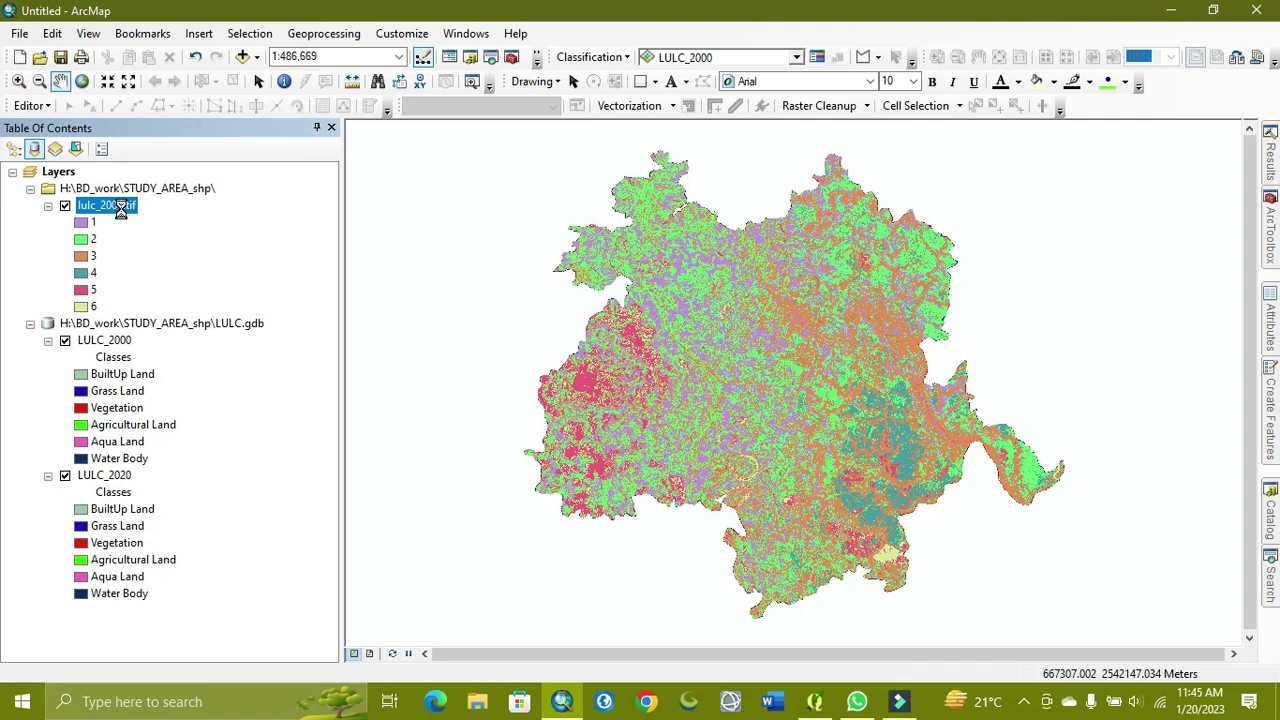
right_click(143, 210)
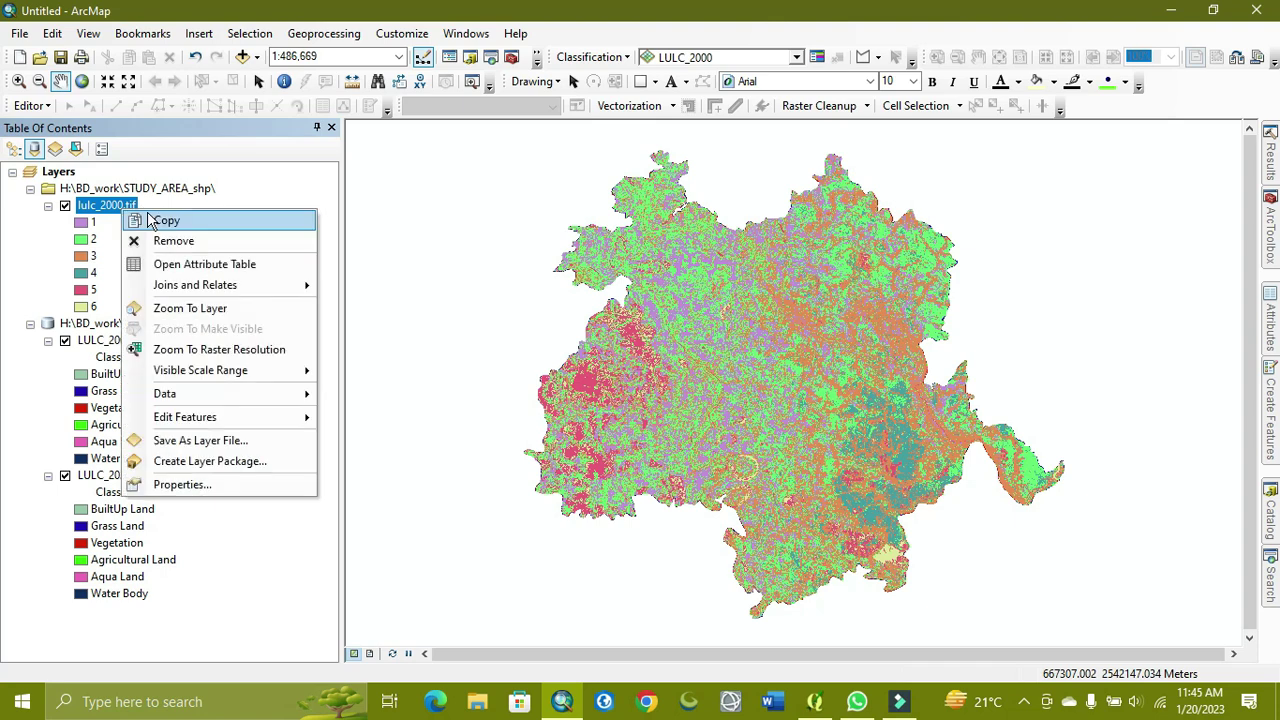
click(282, 187)
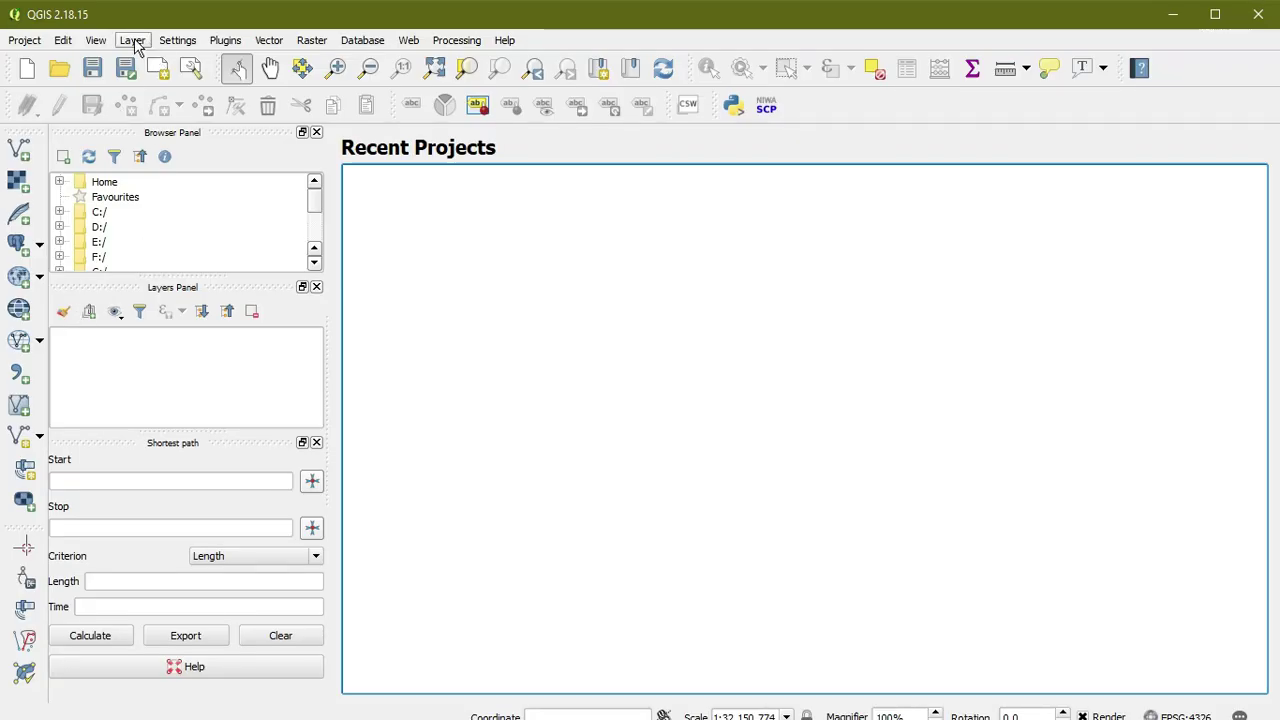
Add lulc_2000 and lulc_2020 from STUDY_AREA_shp through Layer > Add Raster Layer
click(132, 40)
mouse_move(143, 80)
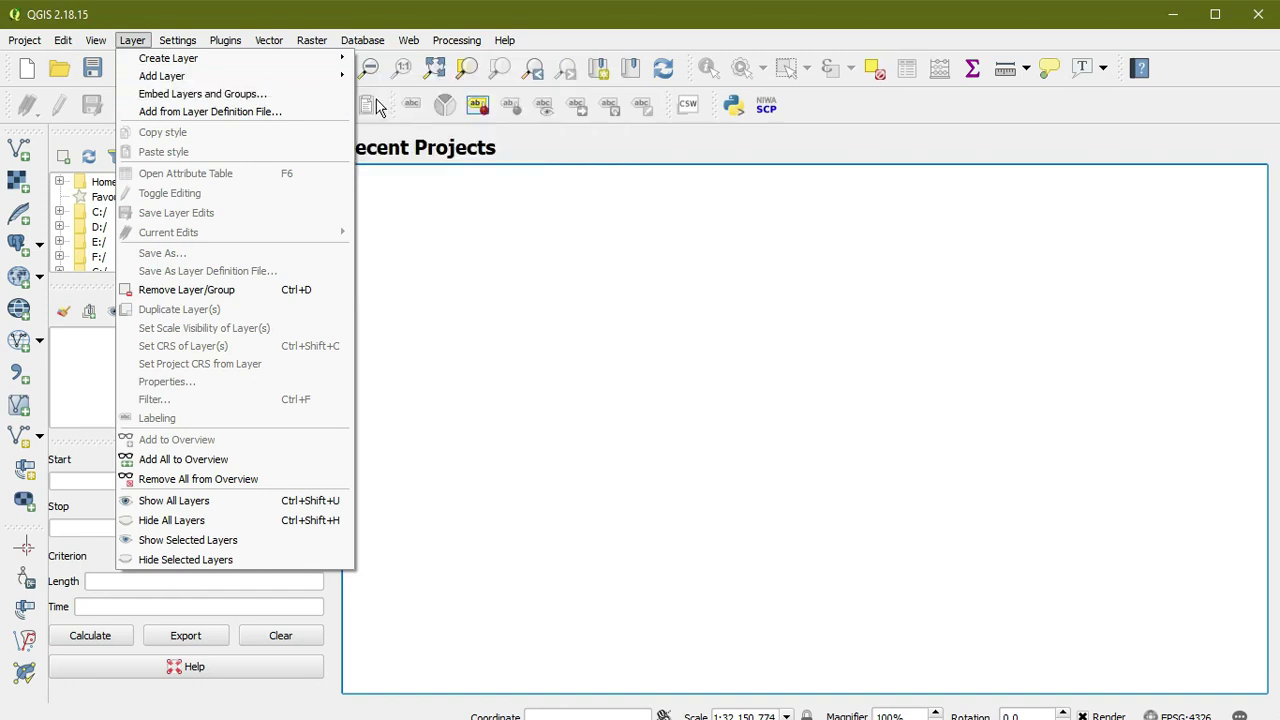
click(378, 101)
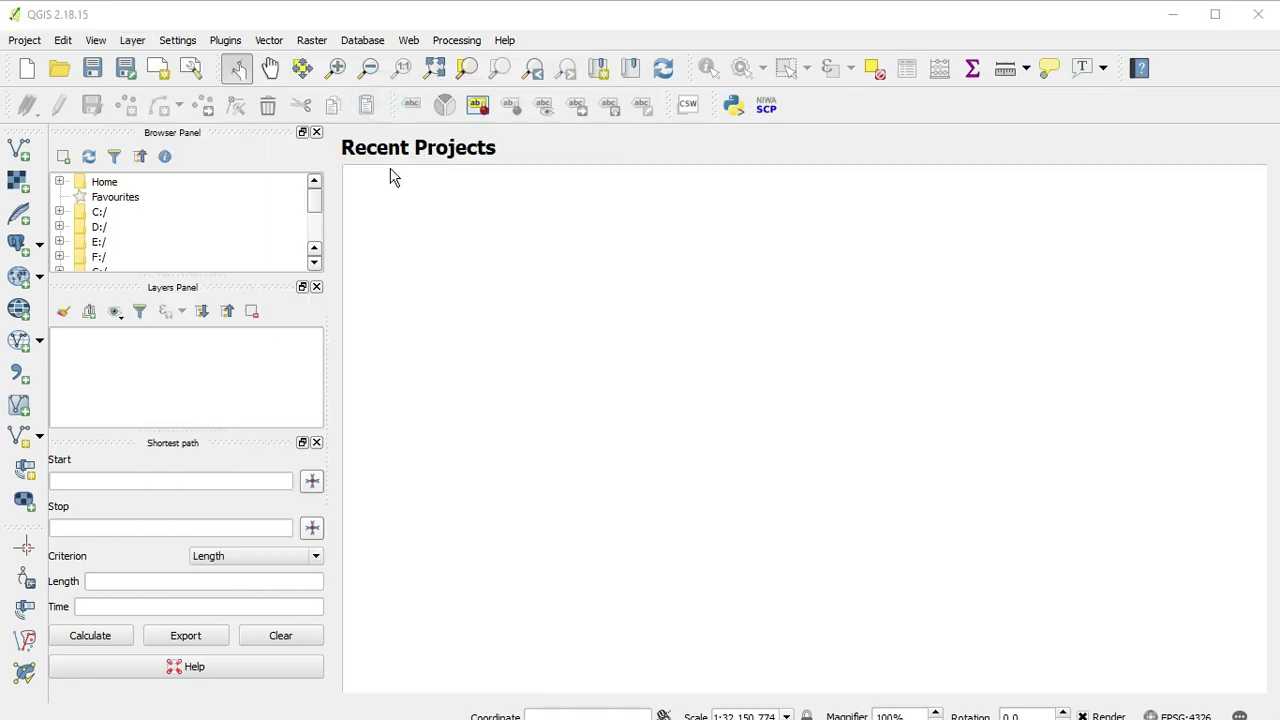
scroll(286, 312, down, 3)
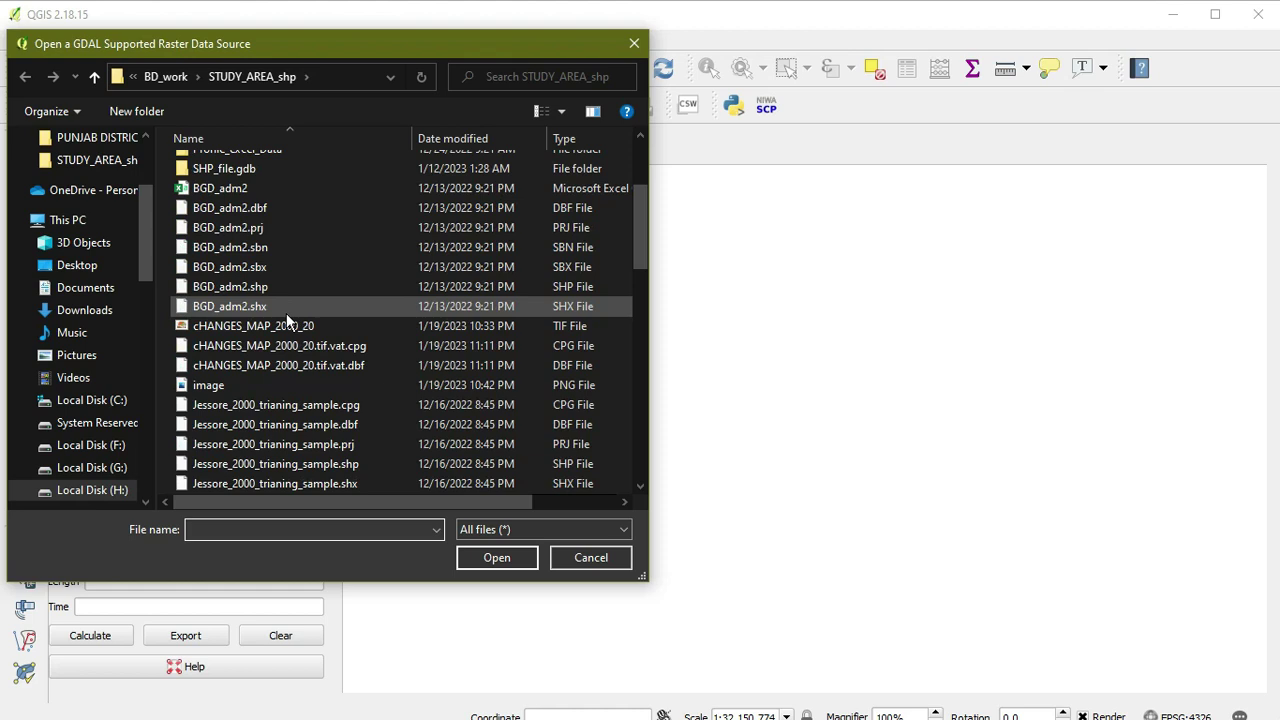
scroll(287, 325, down, 6)
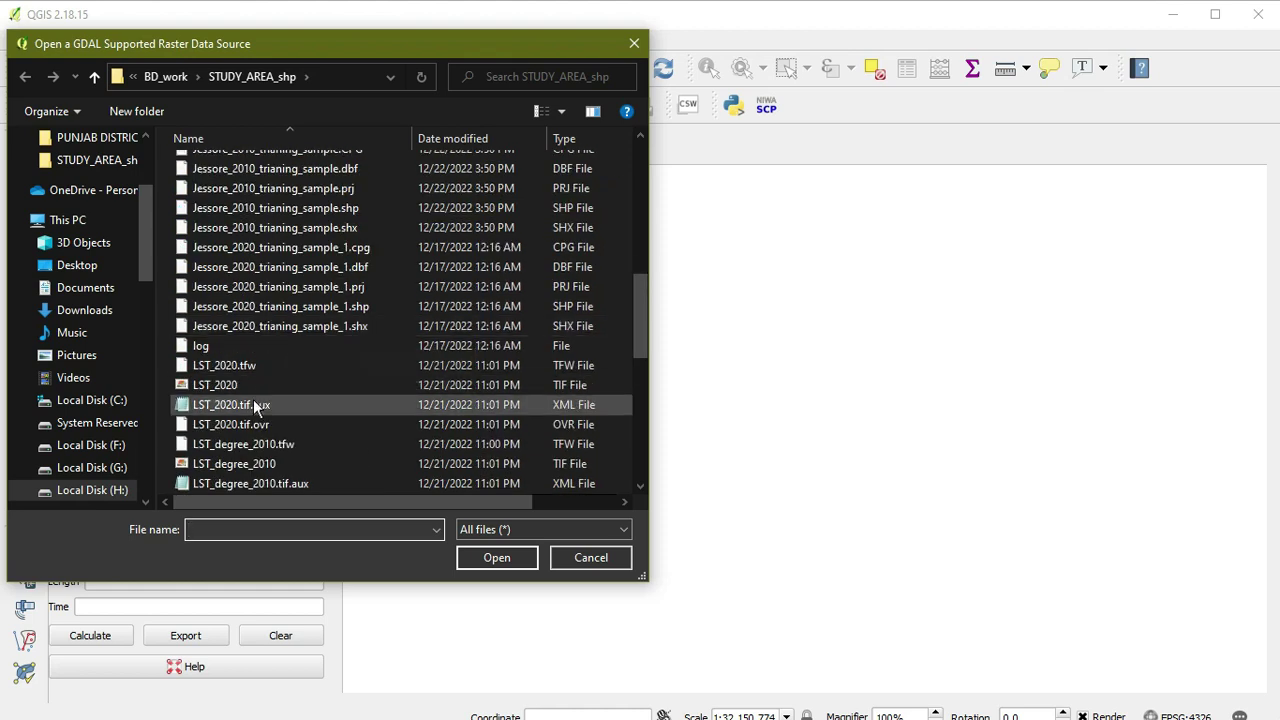
scroll(242, 395, down, 2)
scroll(220, 432, down, 2)
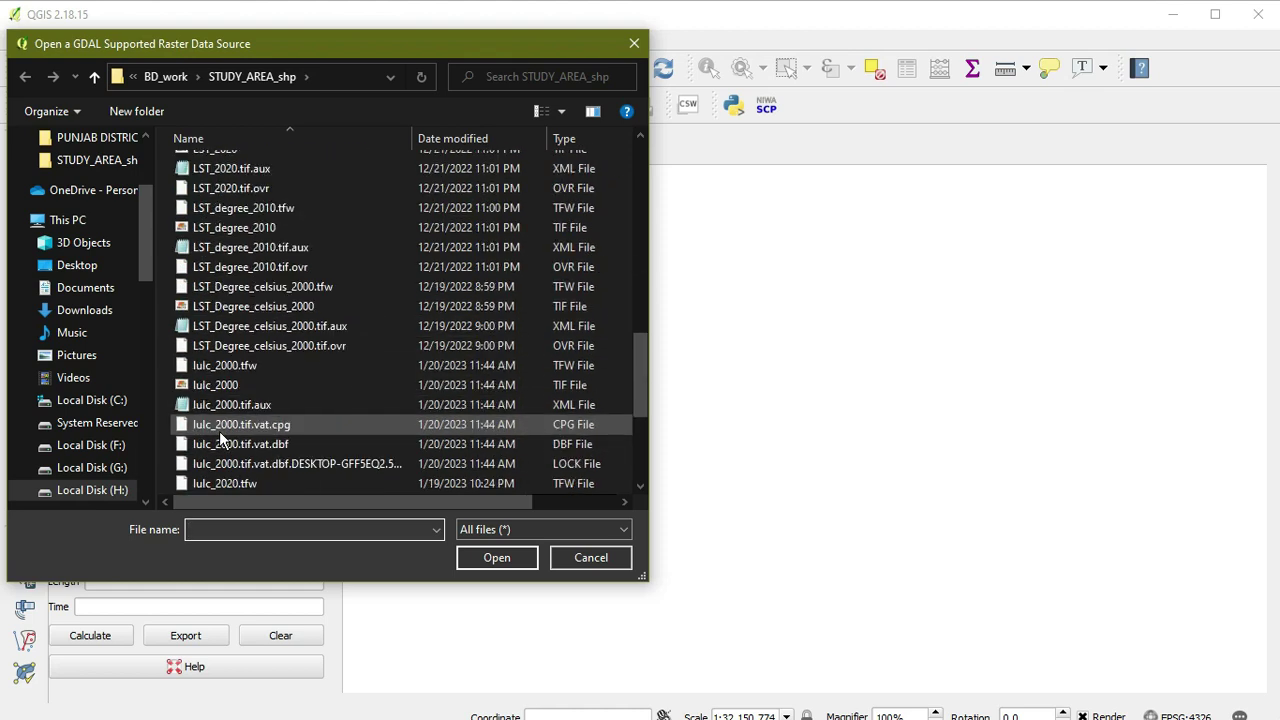
click(236, 388)
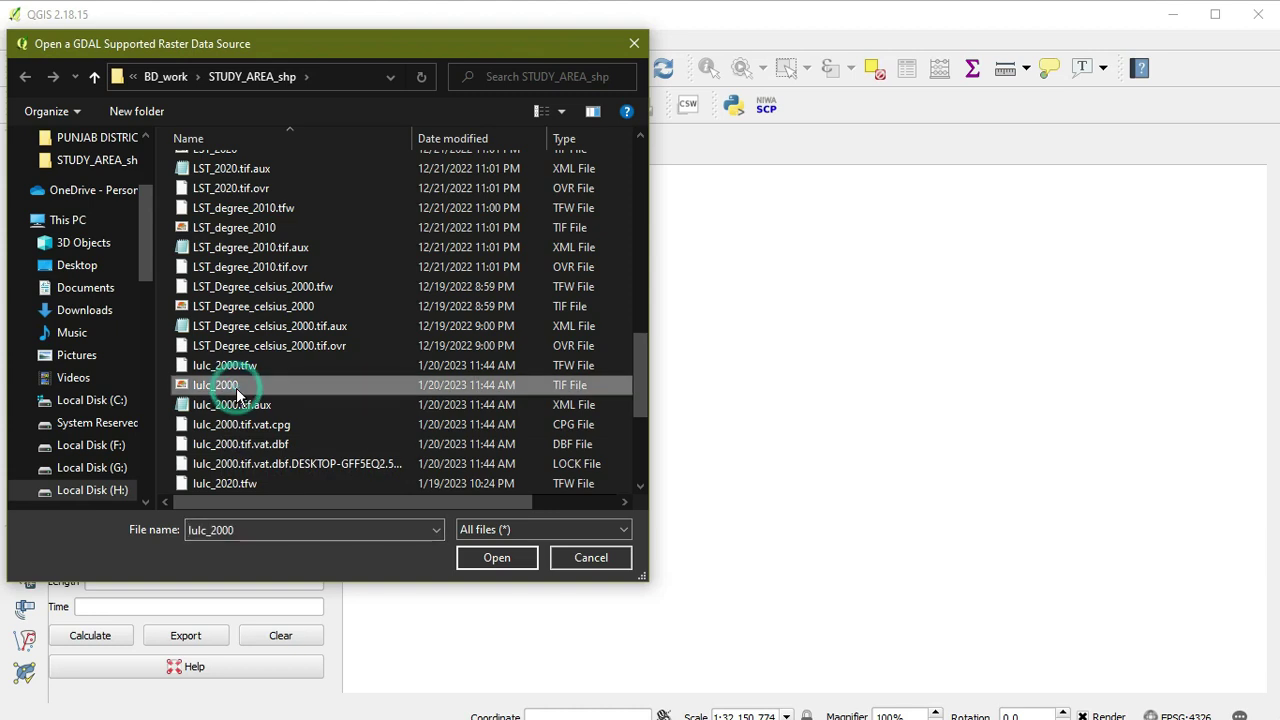
scroll(236, 389, down, 1)
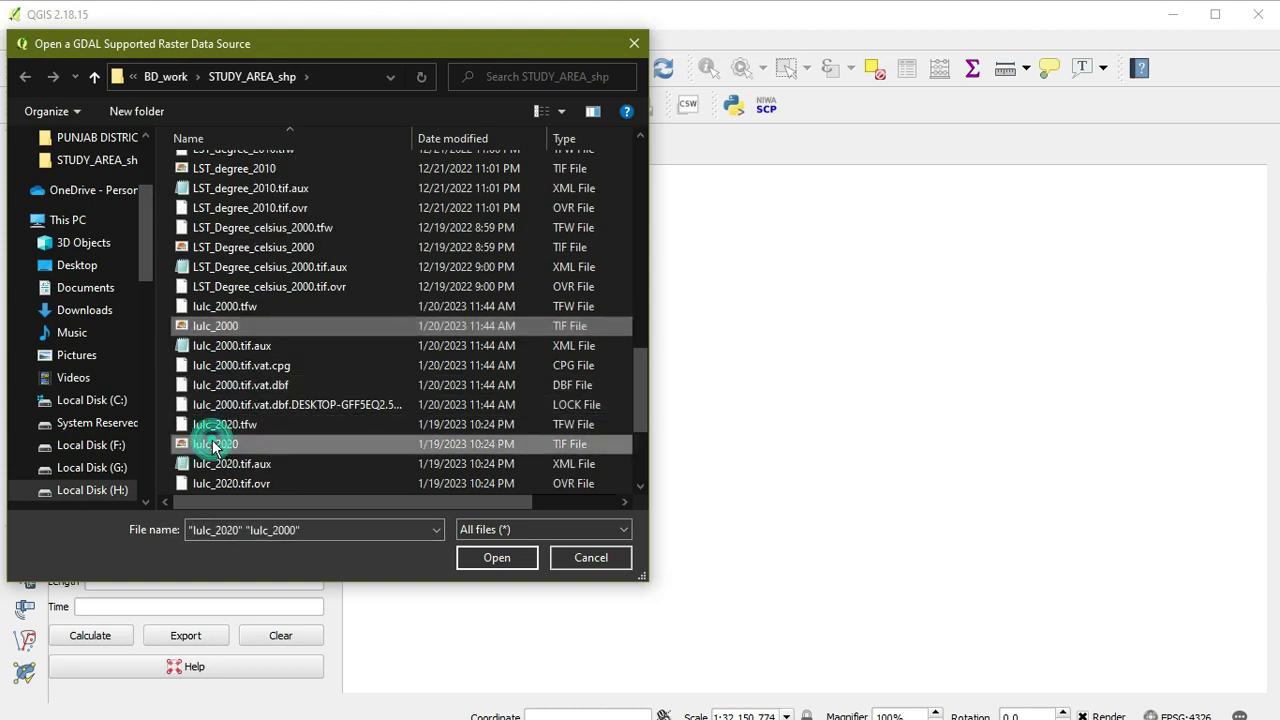
click(483, 558)
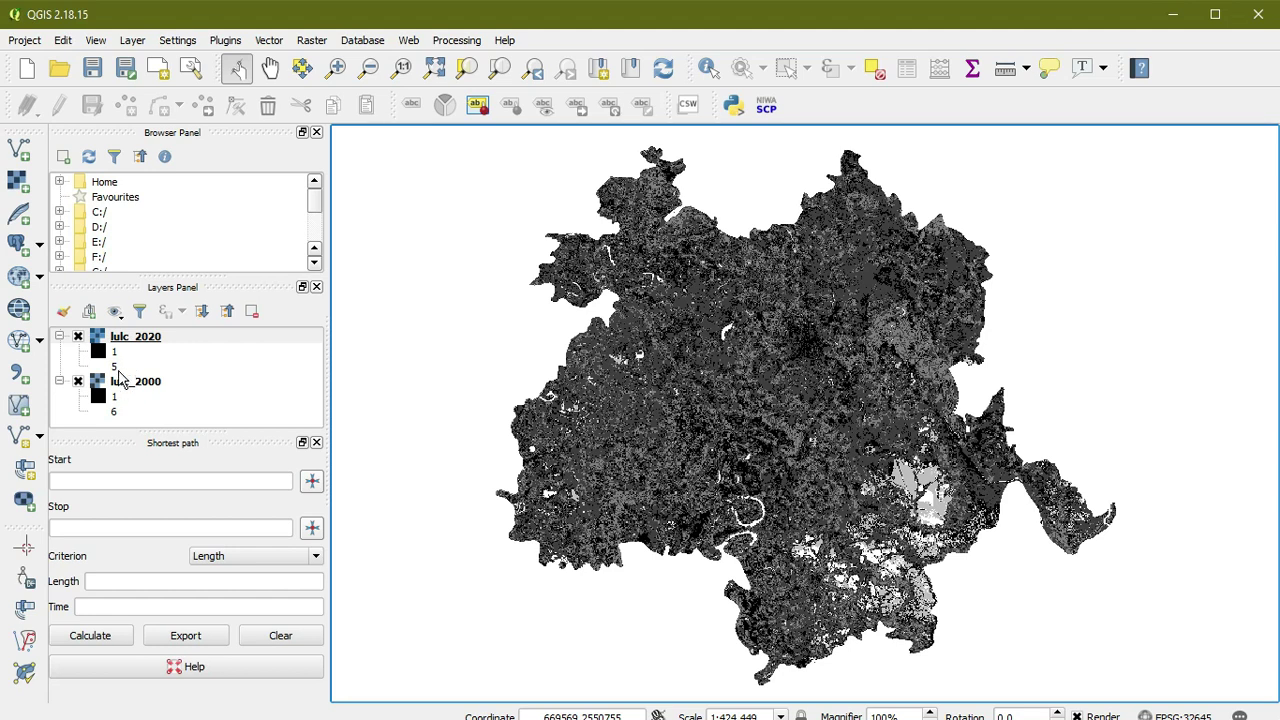
Style lulc_2020 as Singleband pseudocolor with Linear interpolation and begin a new Gradient colour ramp
click(137, 345)
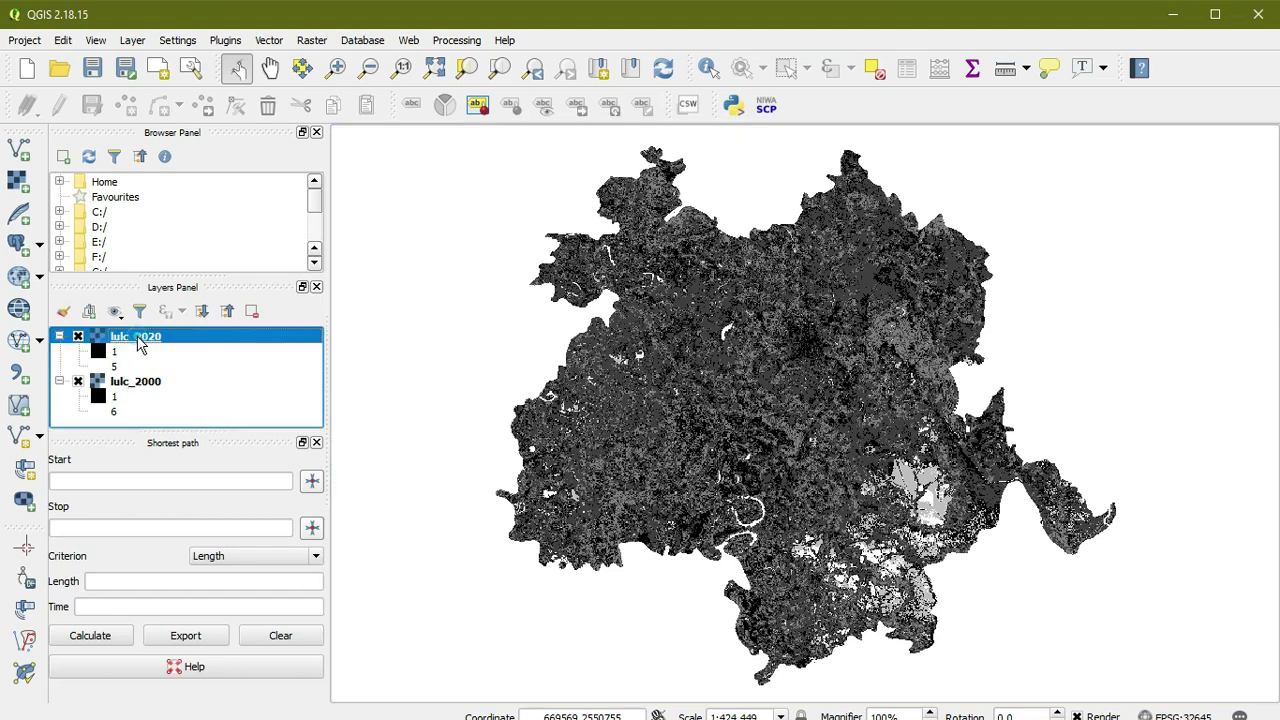
double_click(137, 342)
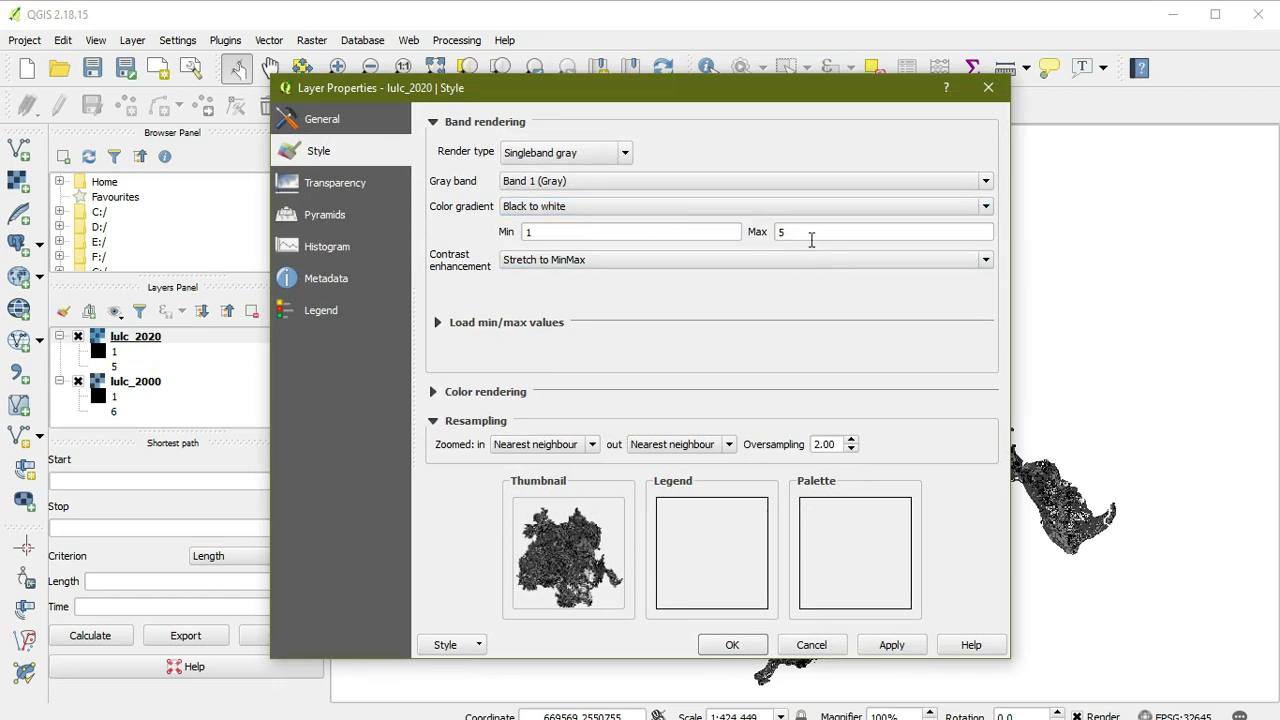
click(577, 152)
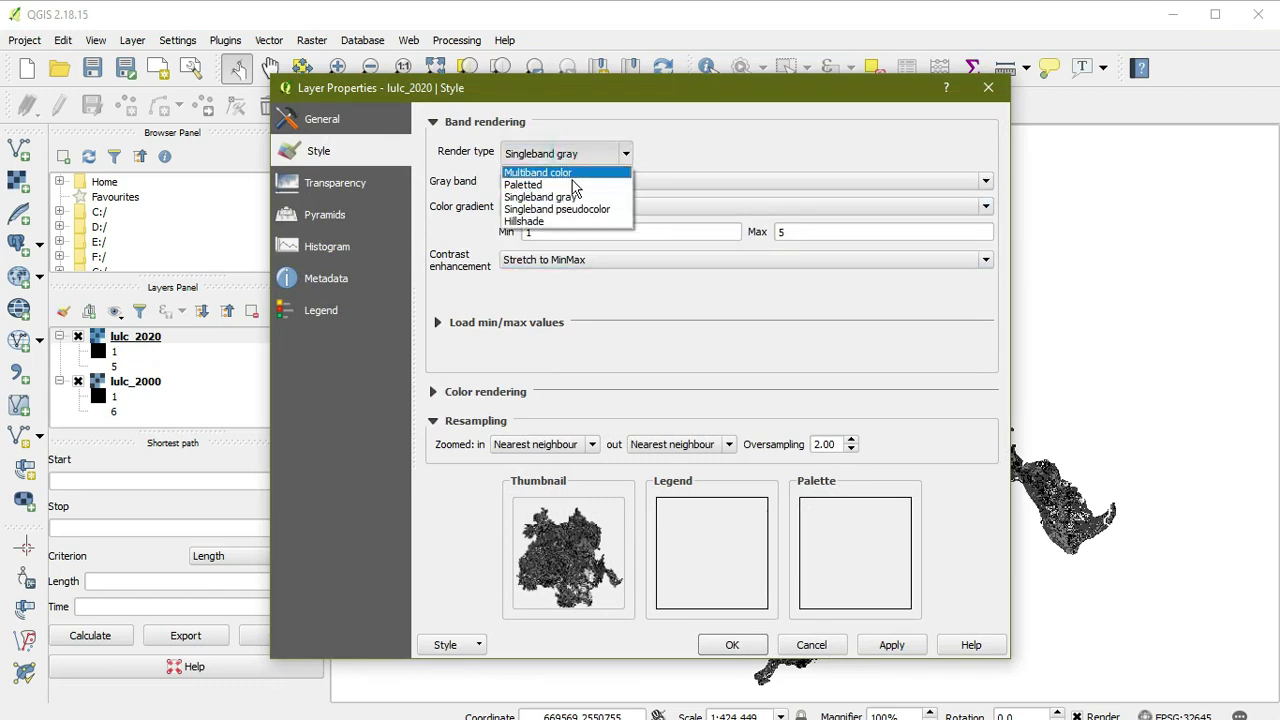
click(550, 209)
click(595, 262)
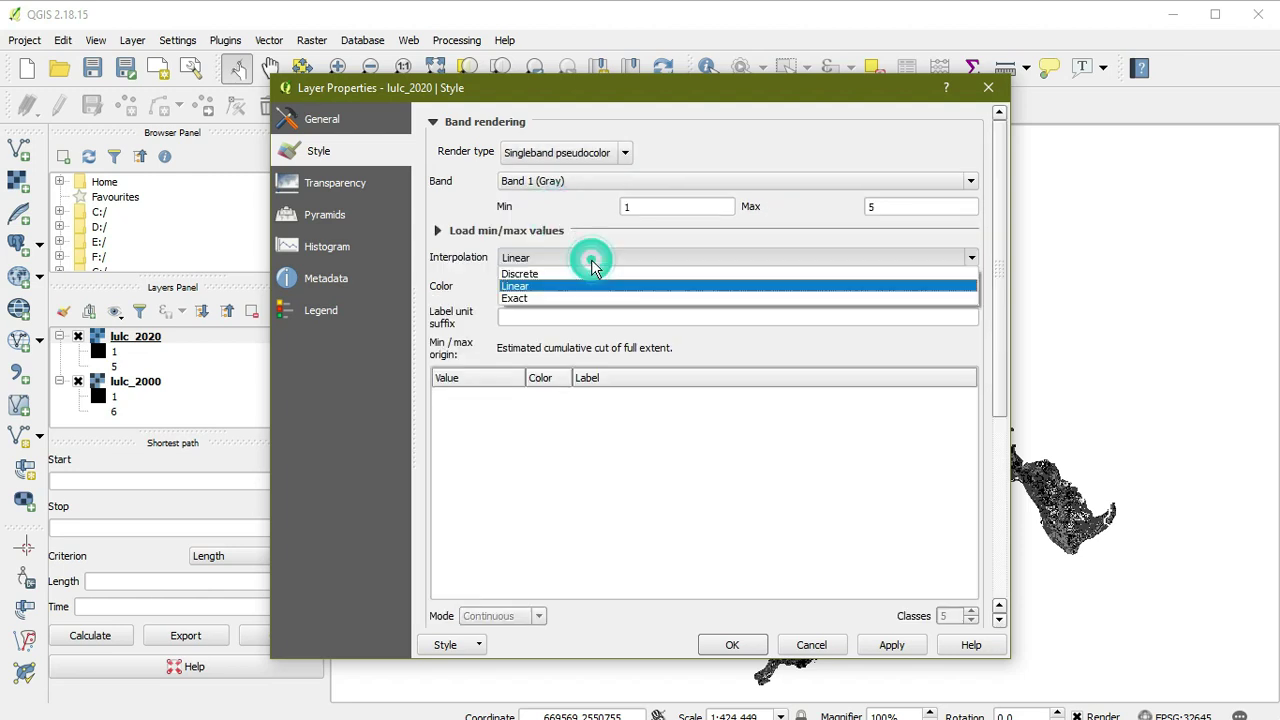
click(581, 252)
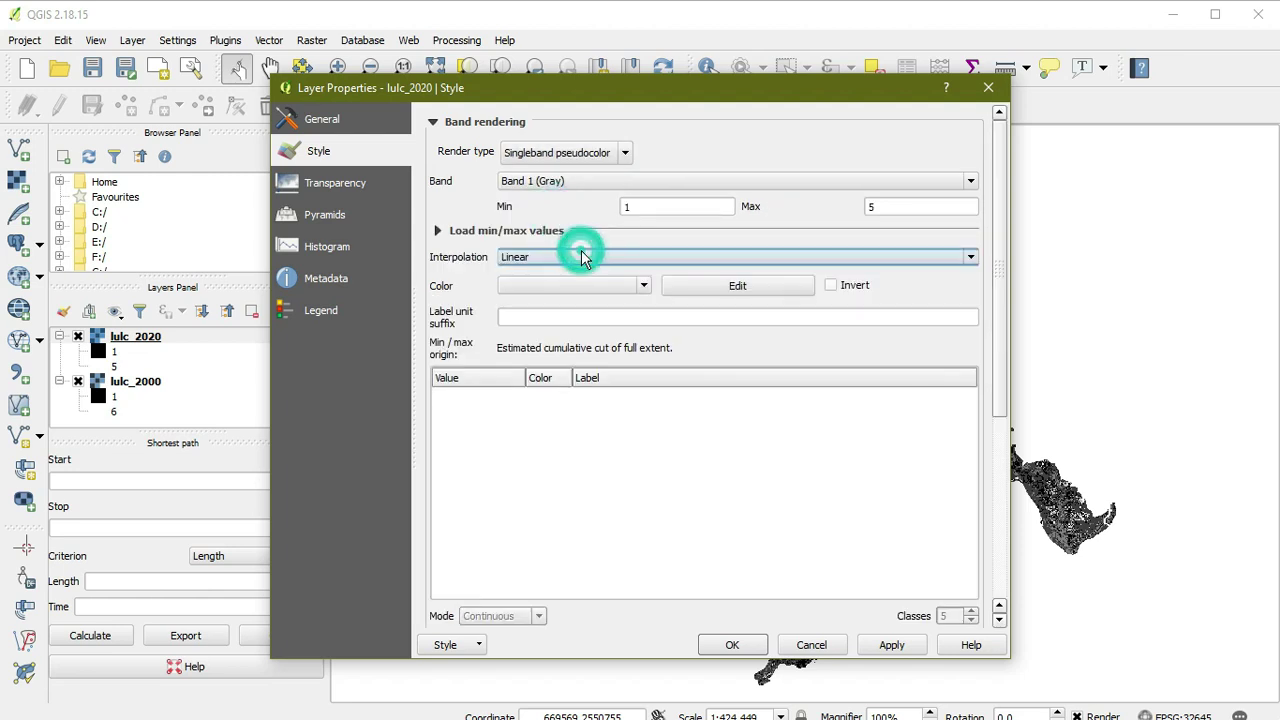
click(628, 286)
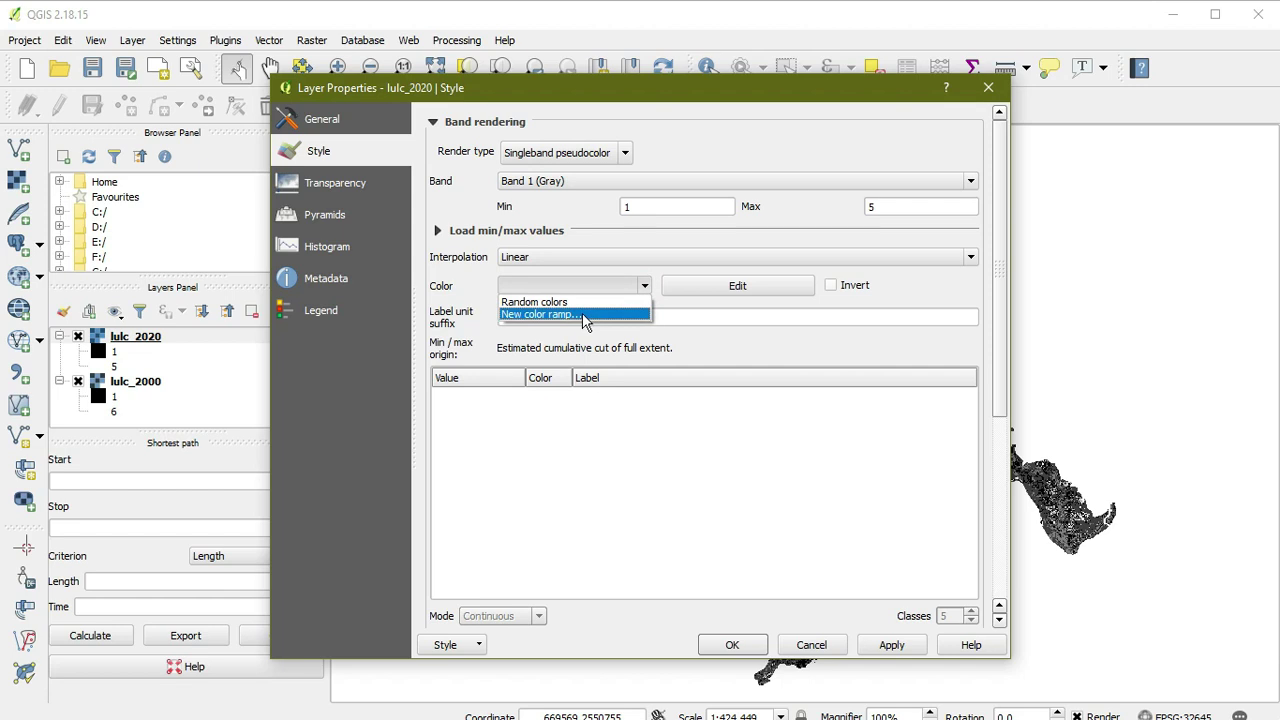
click(585, 315)
click(619, 403)
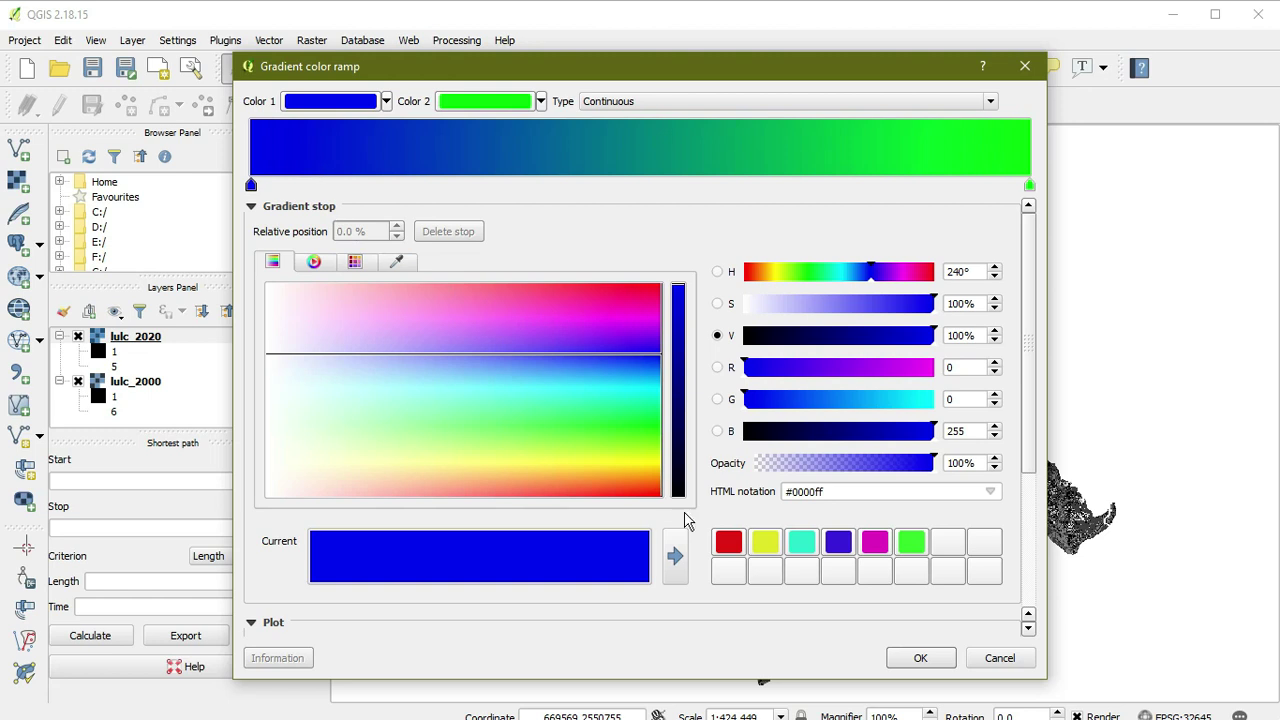
Make the ramp start red and add stops at 14.3% yellow and 36.5% cyan
click(251, 185)
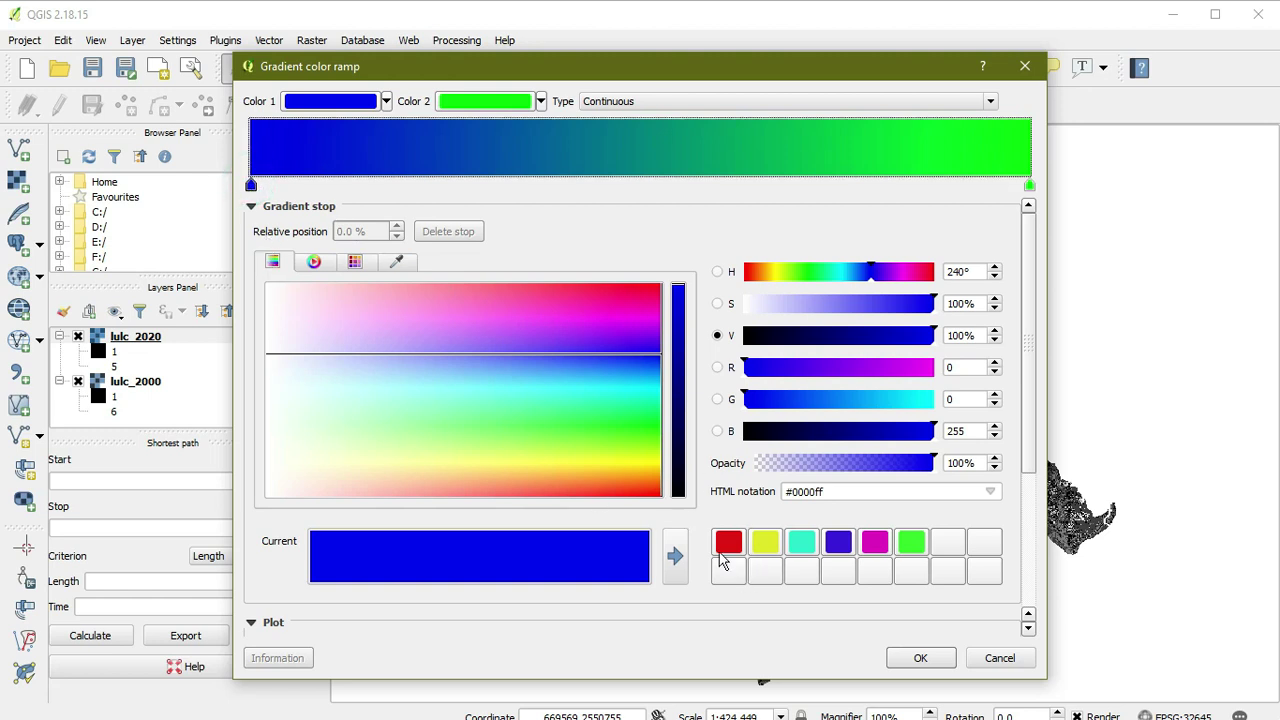
click(727, 548)
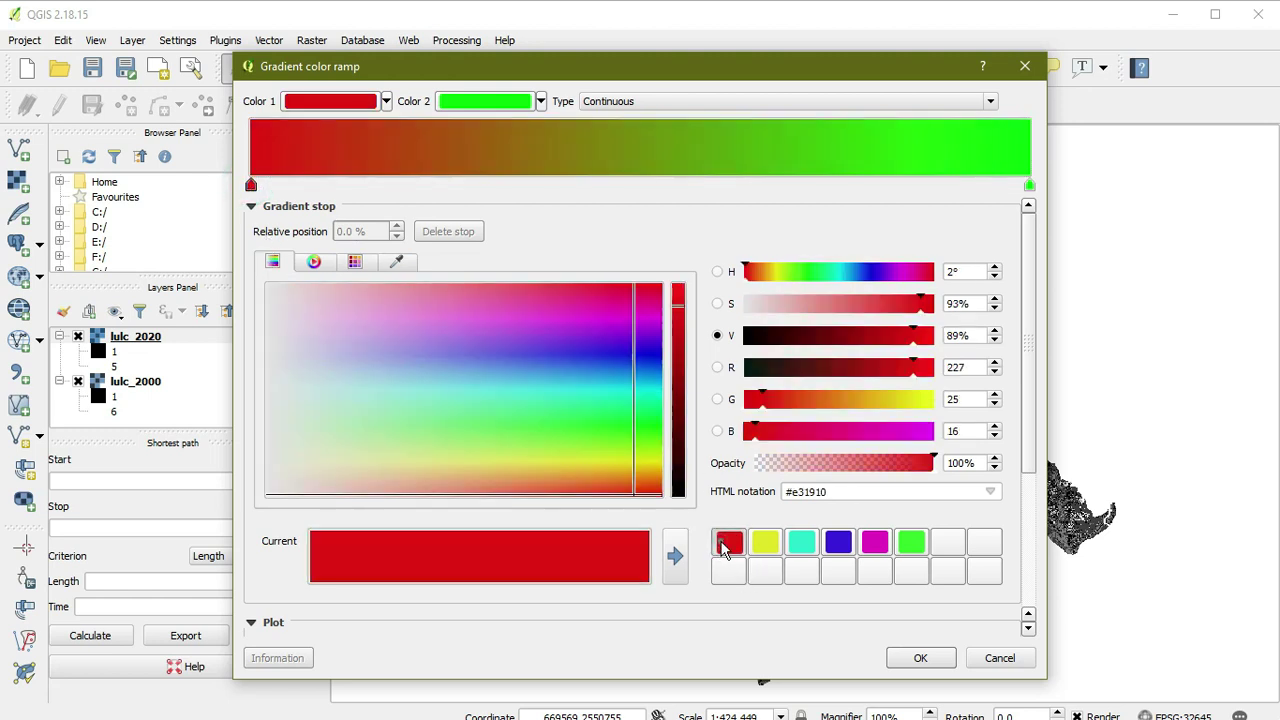
click(363, 185)
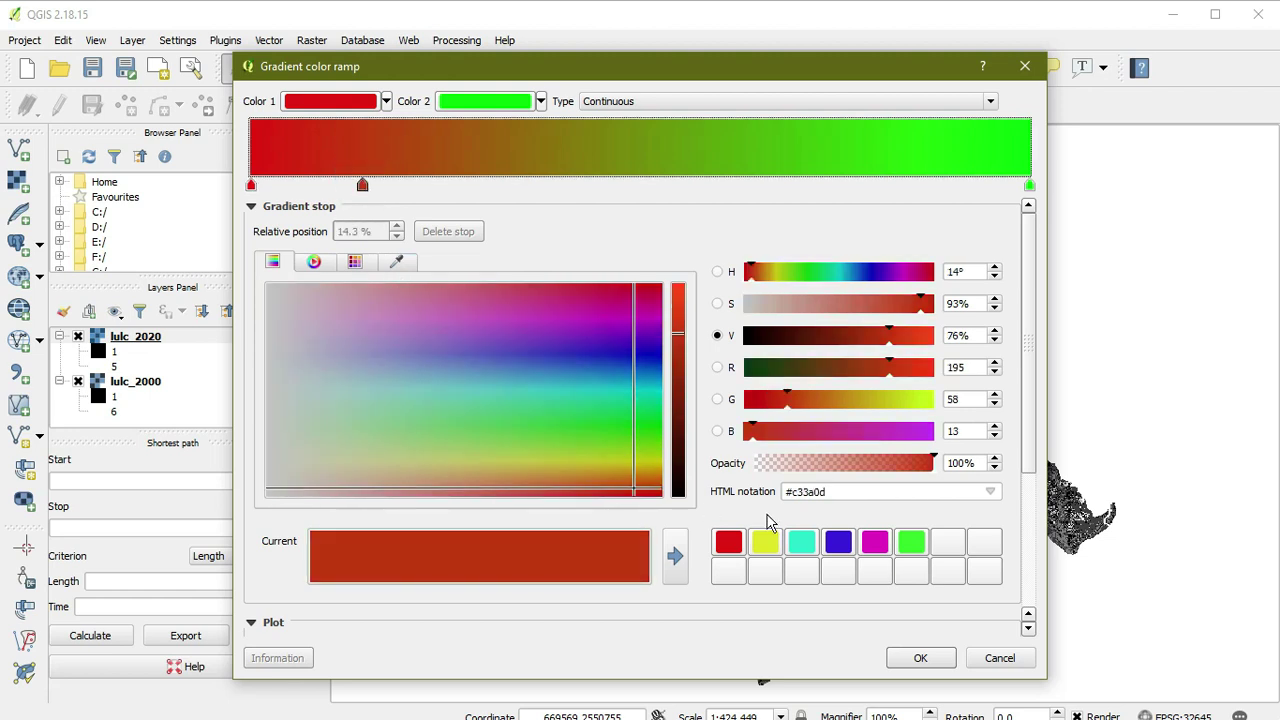
click(766, 546)
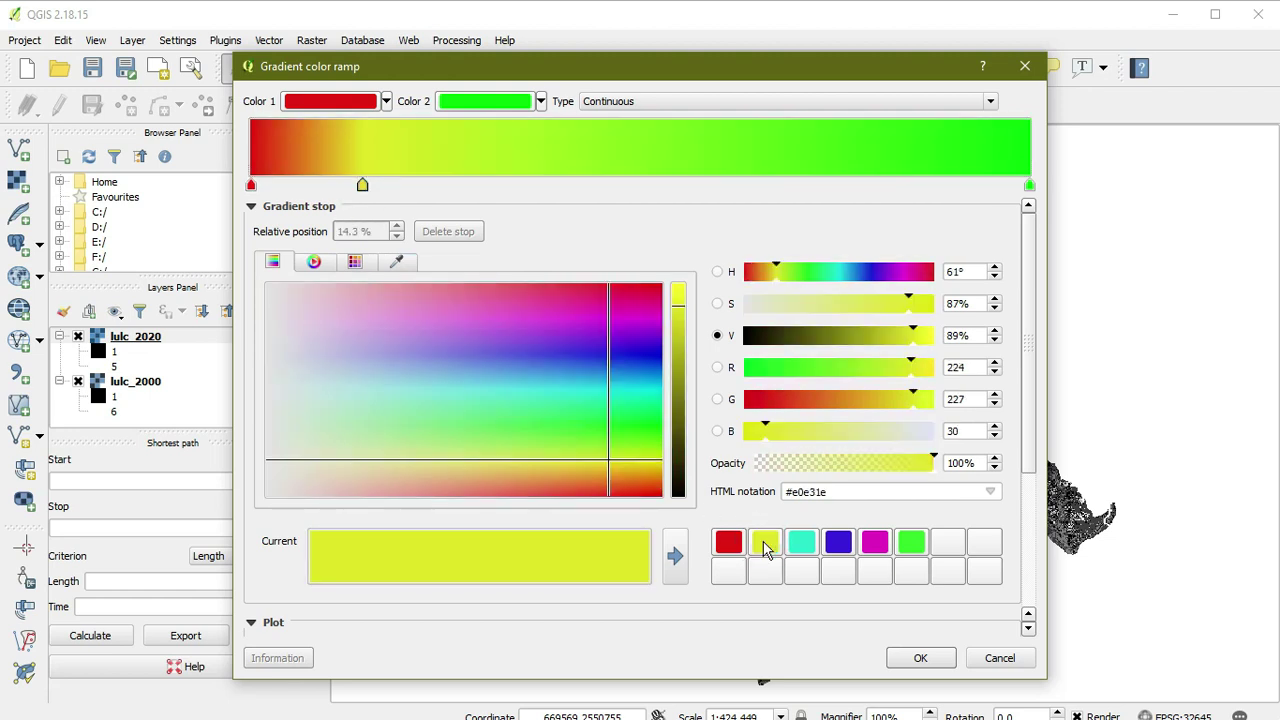
click(535, 185)
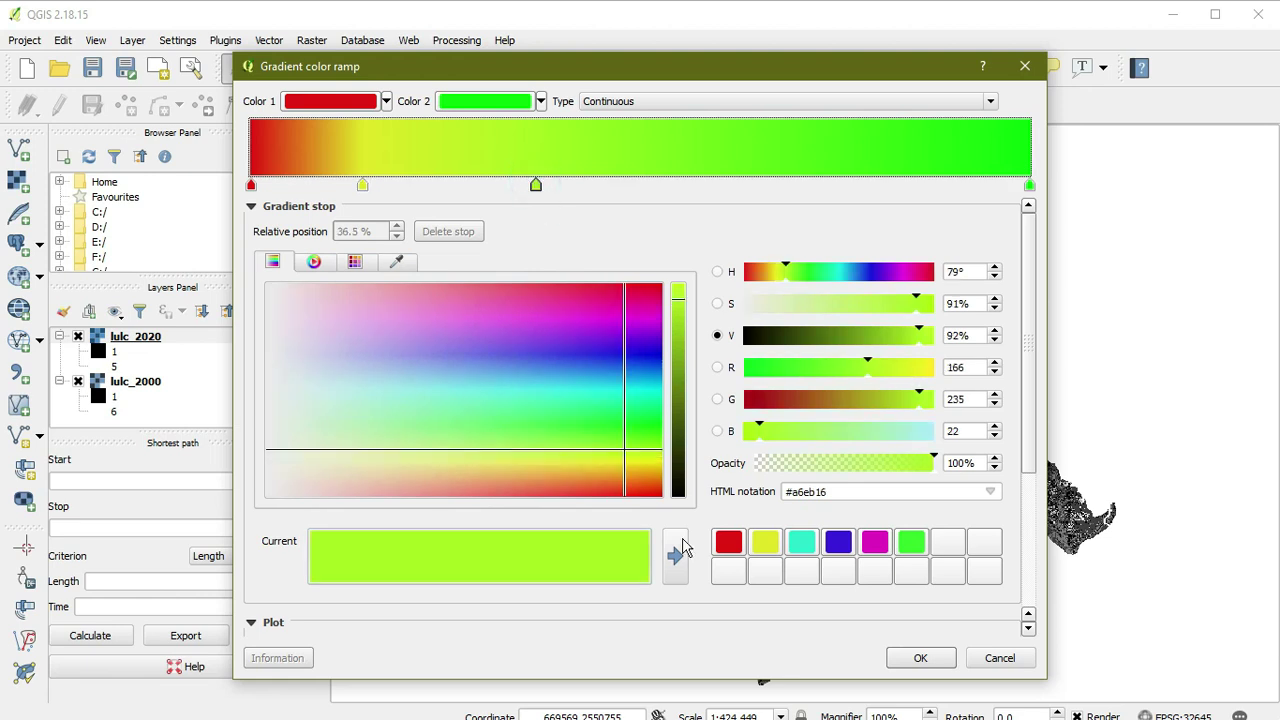
click(801, 545)
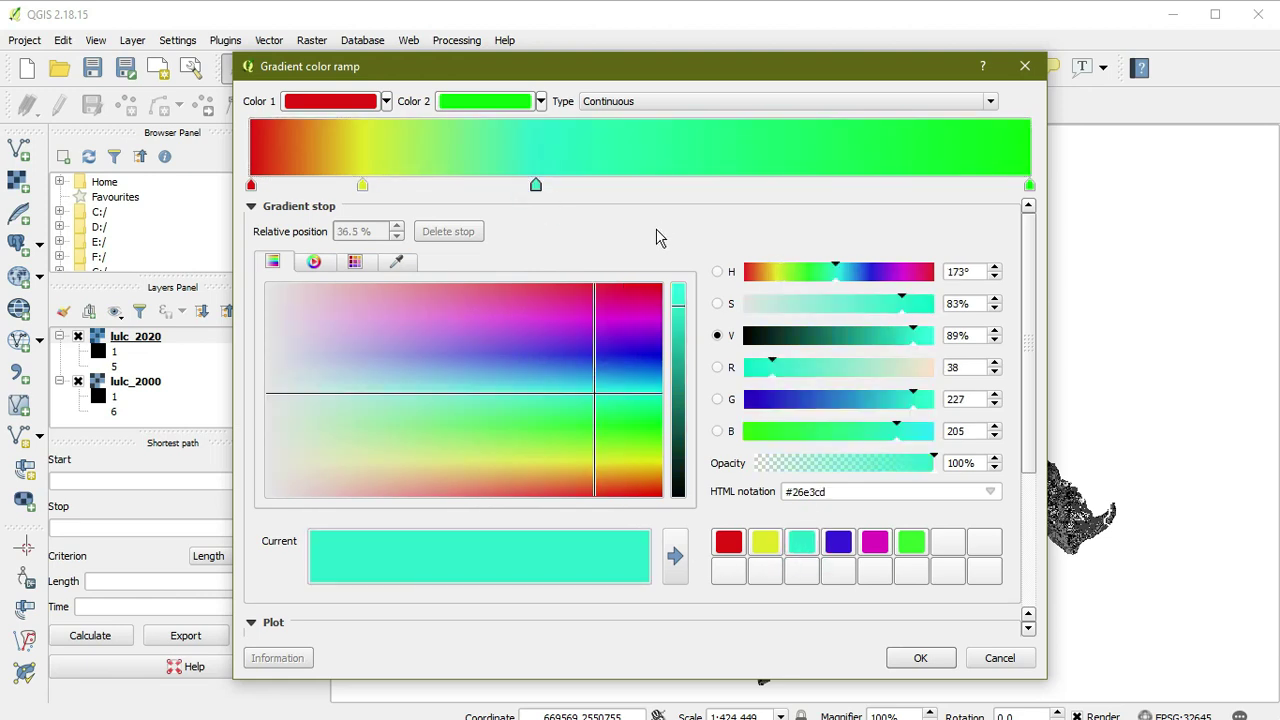
Add stops at 56.5% blue and 76.6% magenta, make the end stop green, and accept
click(691, 185)
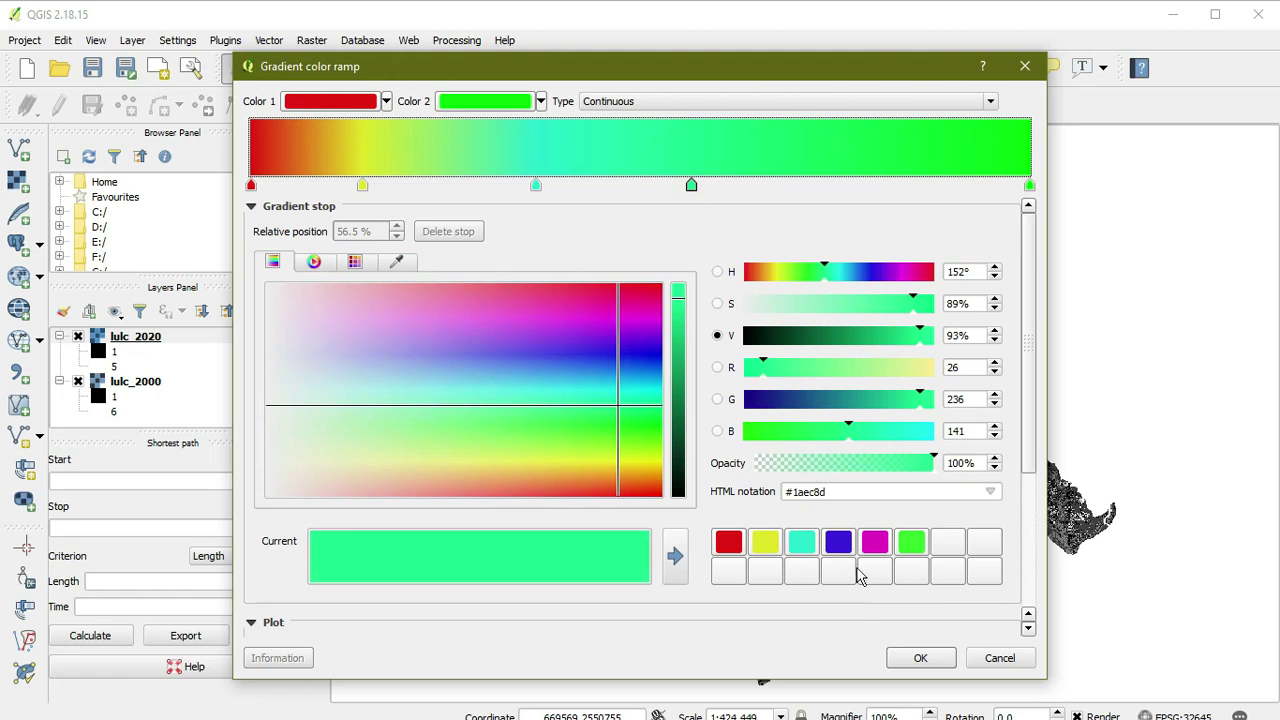
click(839, 542)
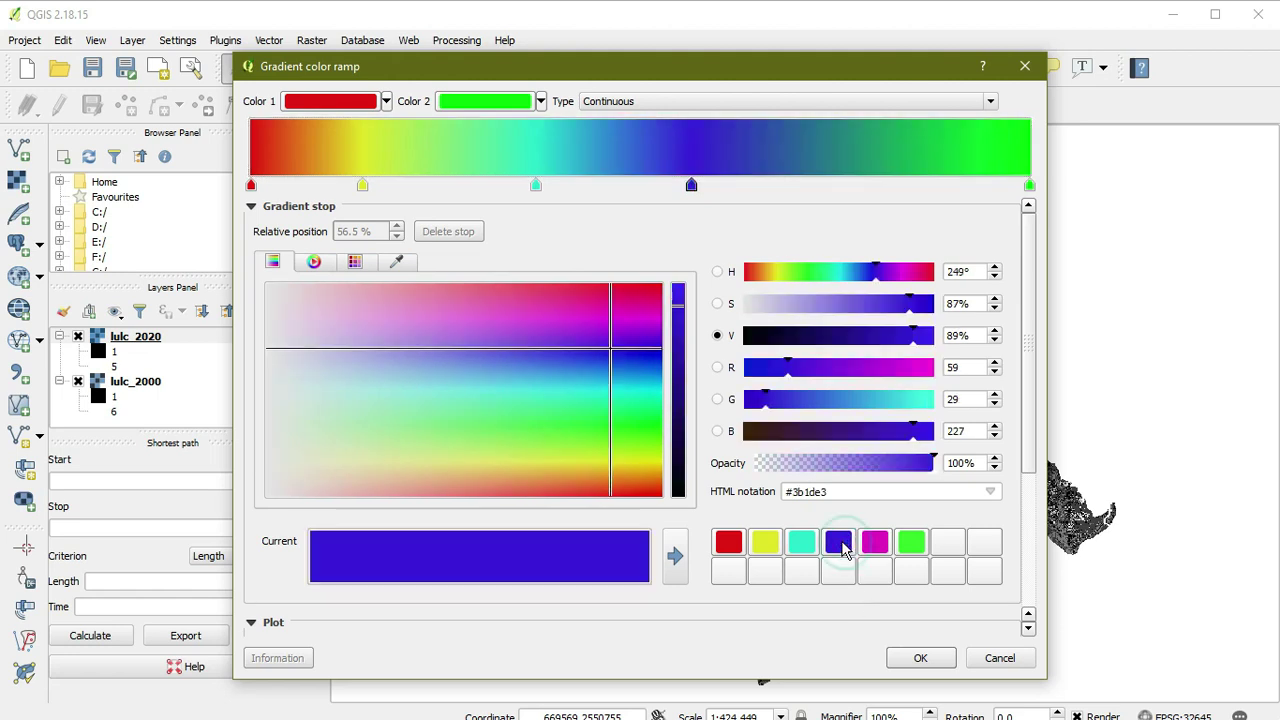
click(848, 184)
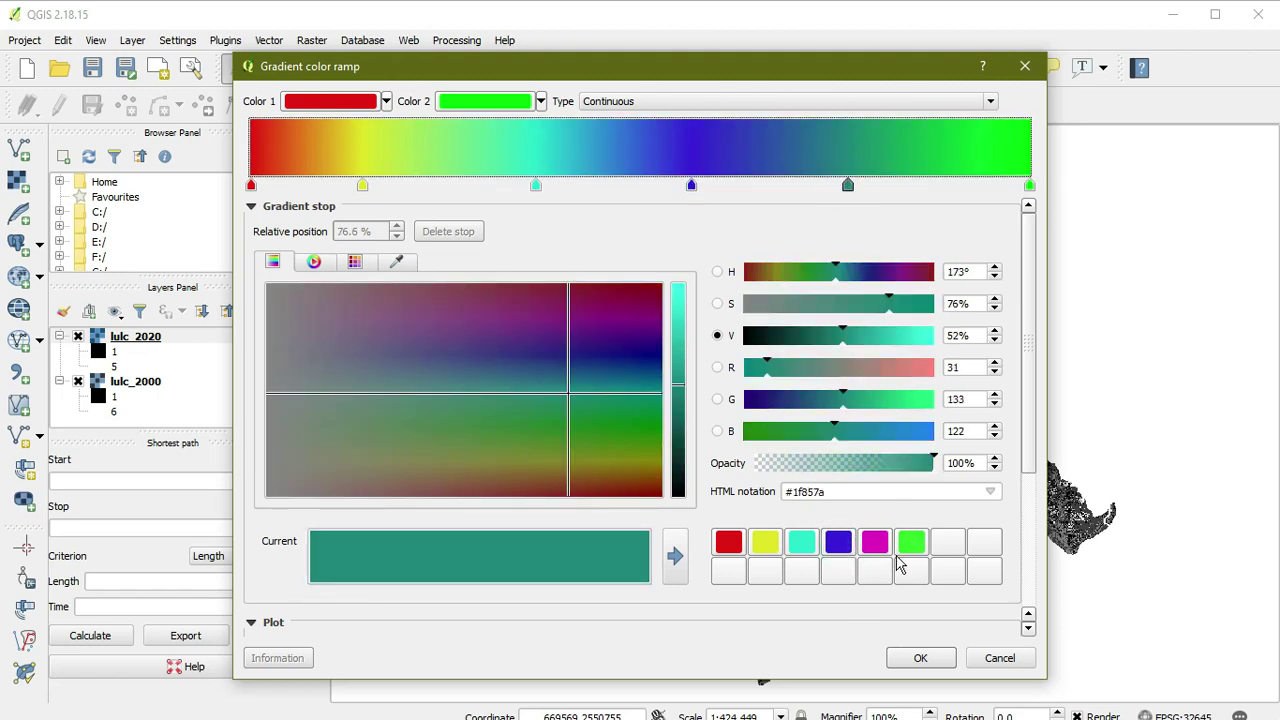
click(875, 545)
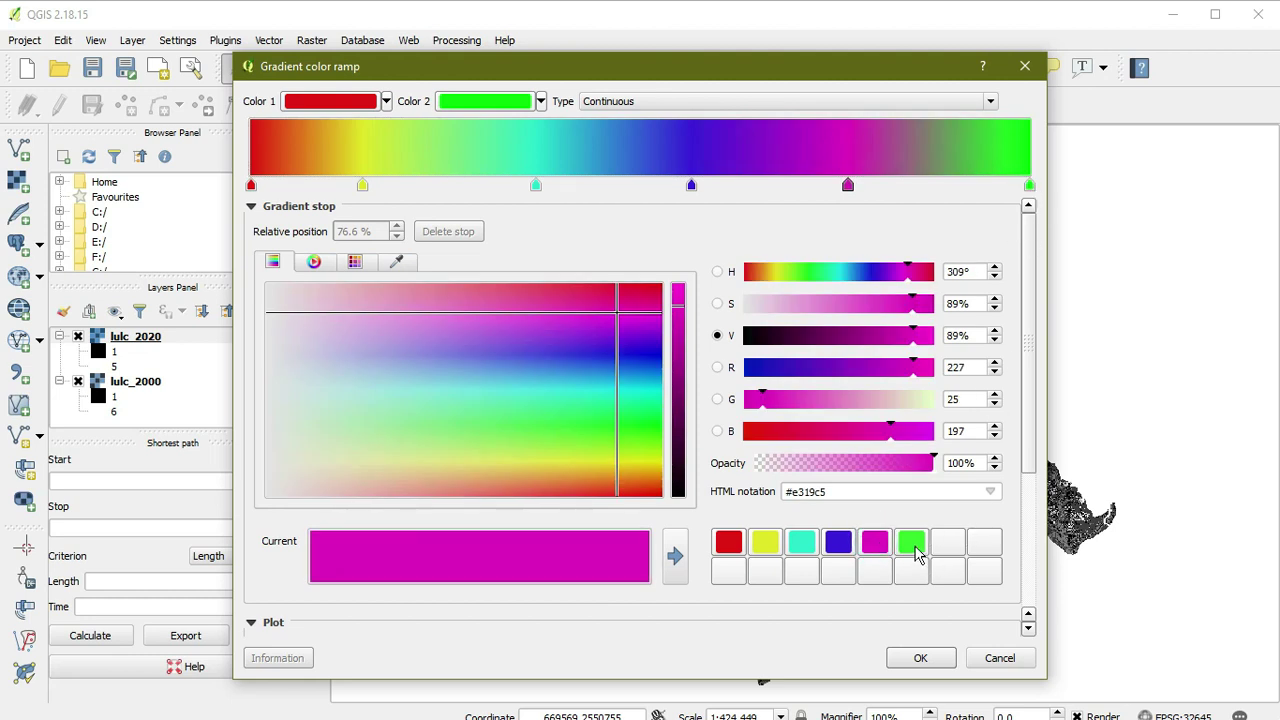
click(1030, 186)
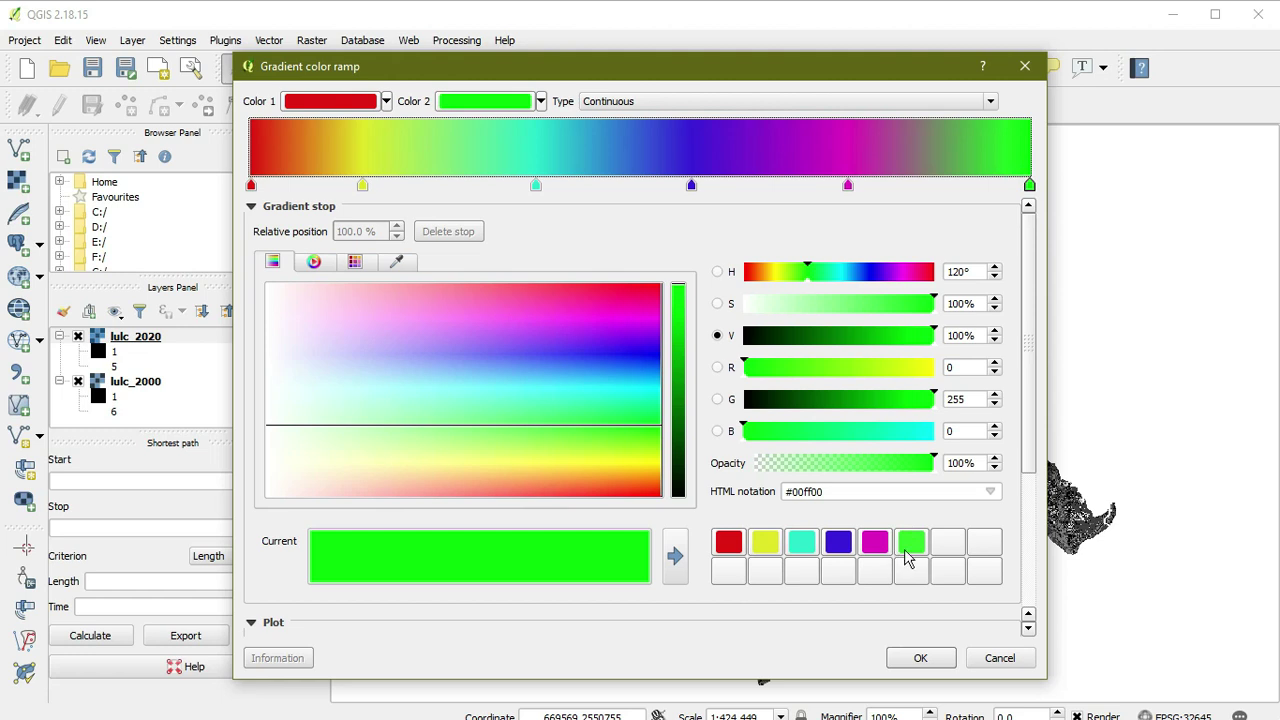
click(911, 547)
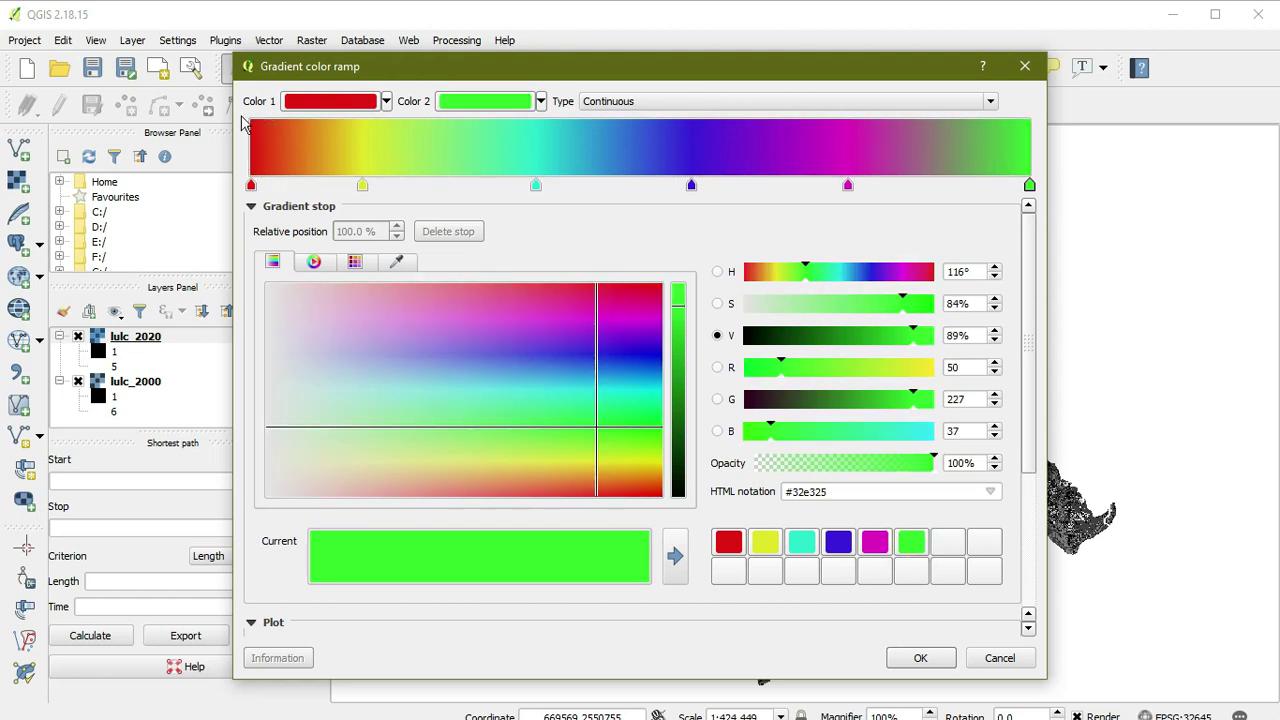
click(918, 659)
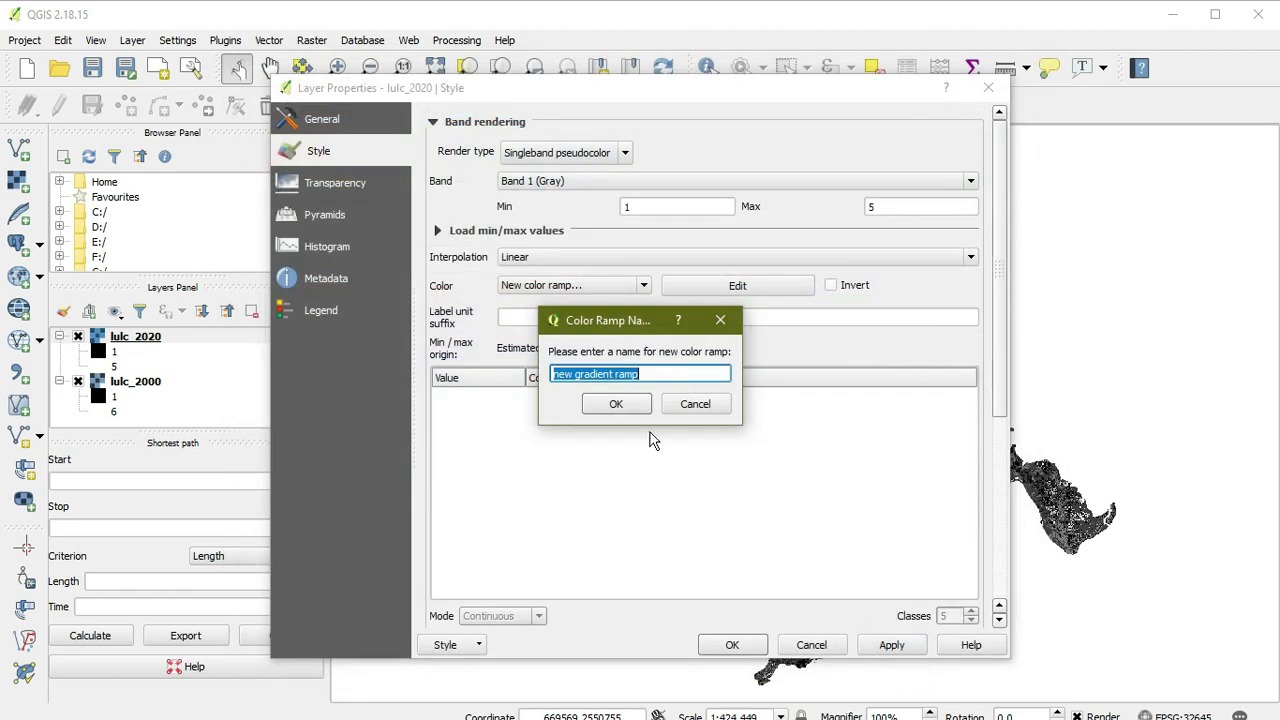
Keep the default ramp name, use 6 equal-interval classes with the new gradient ramp, and apply
click(632, 403)
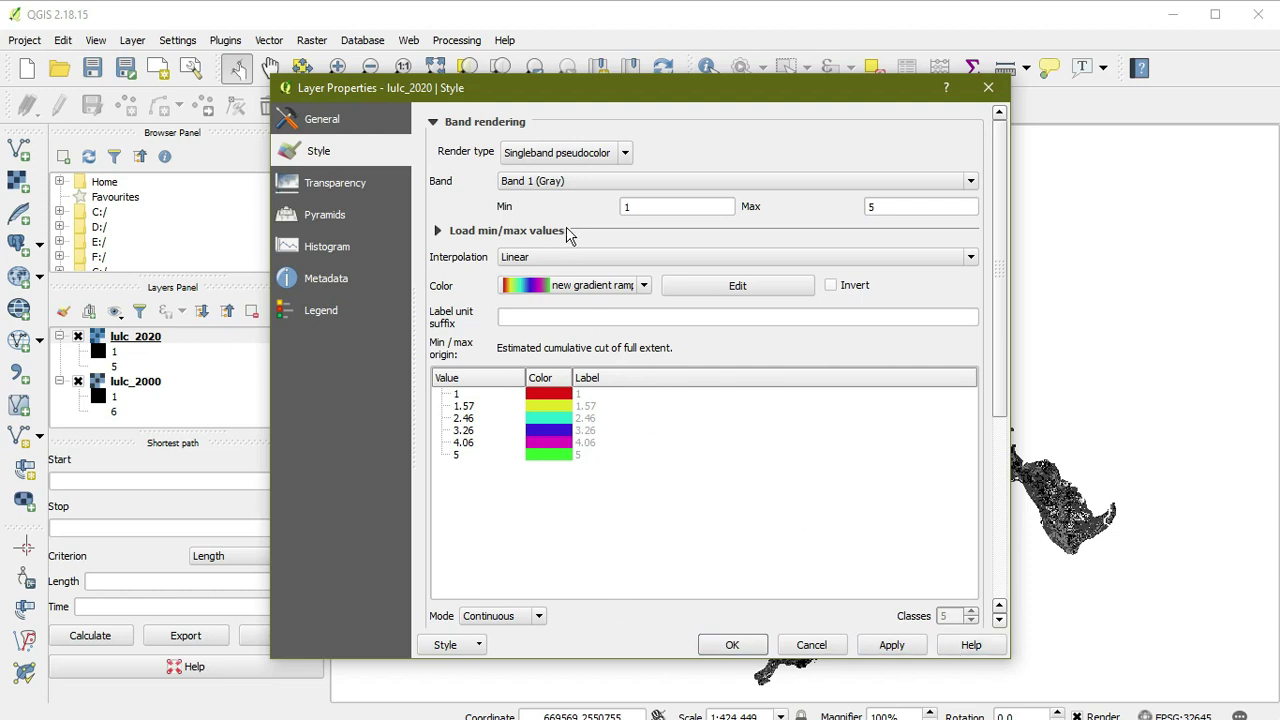
click(636, 285)
click(573, 311)
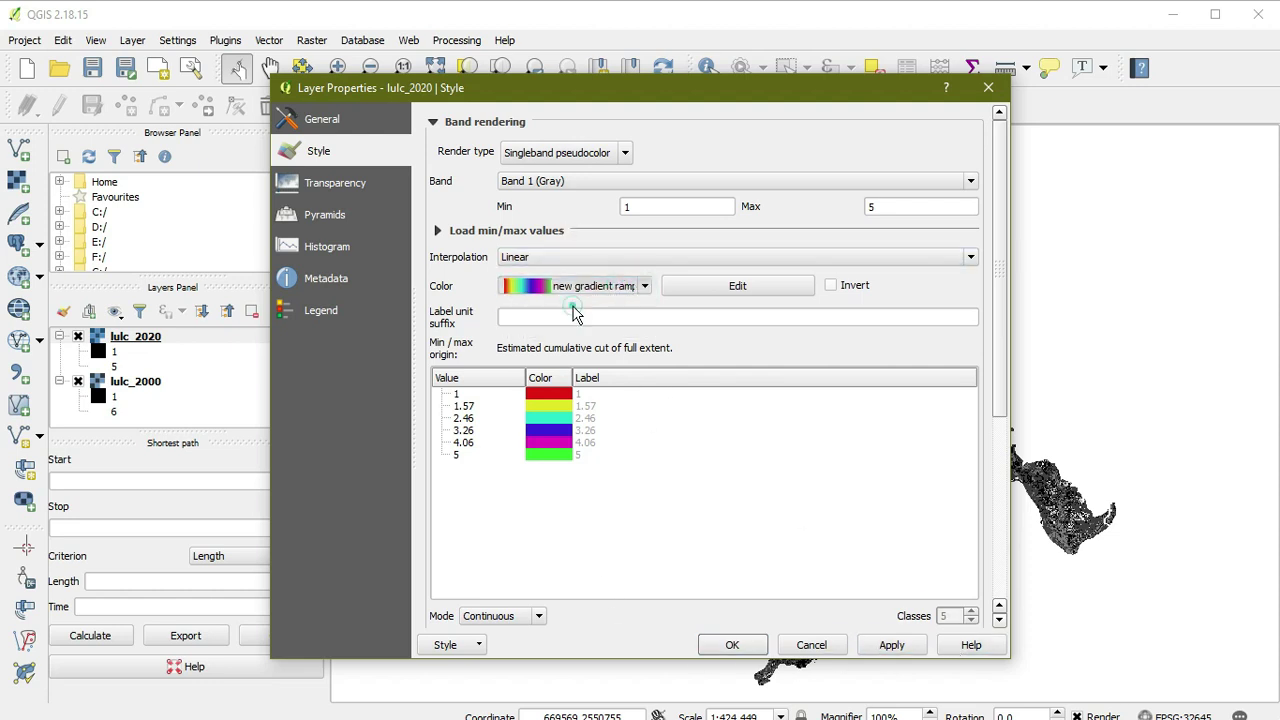
click(971, 611)
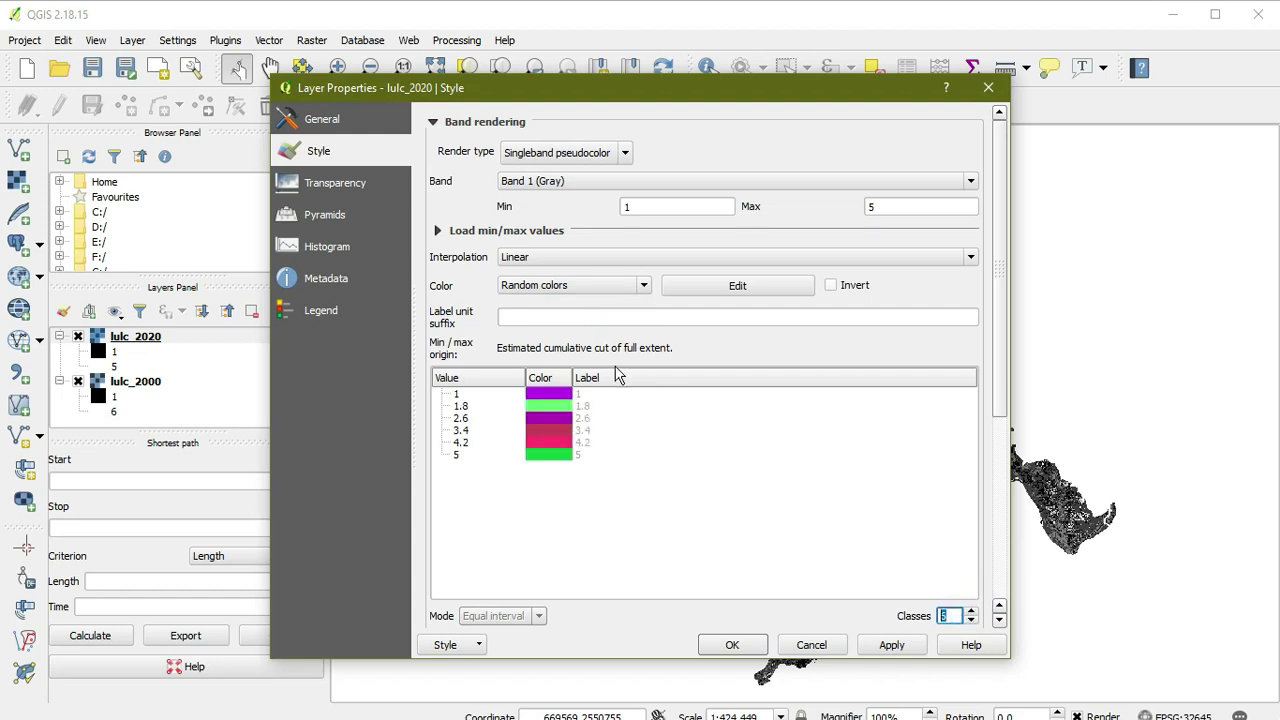
click(627, 287)
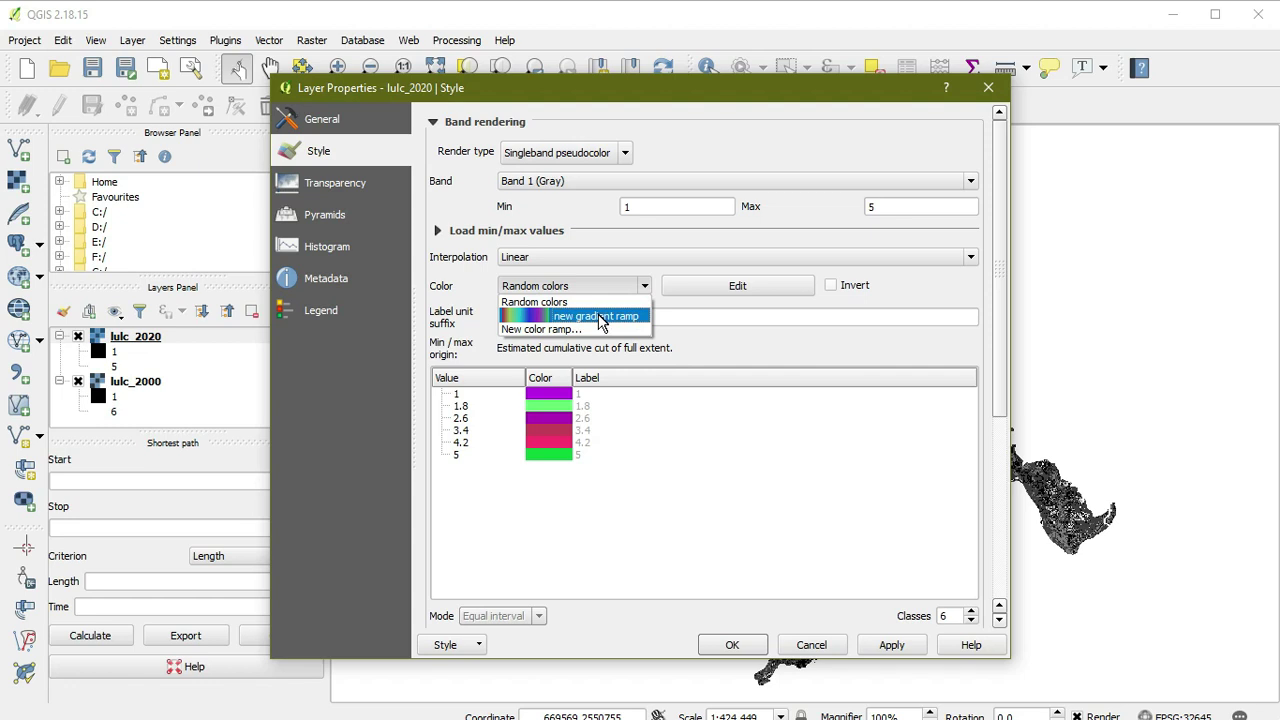
click(598, 313)
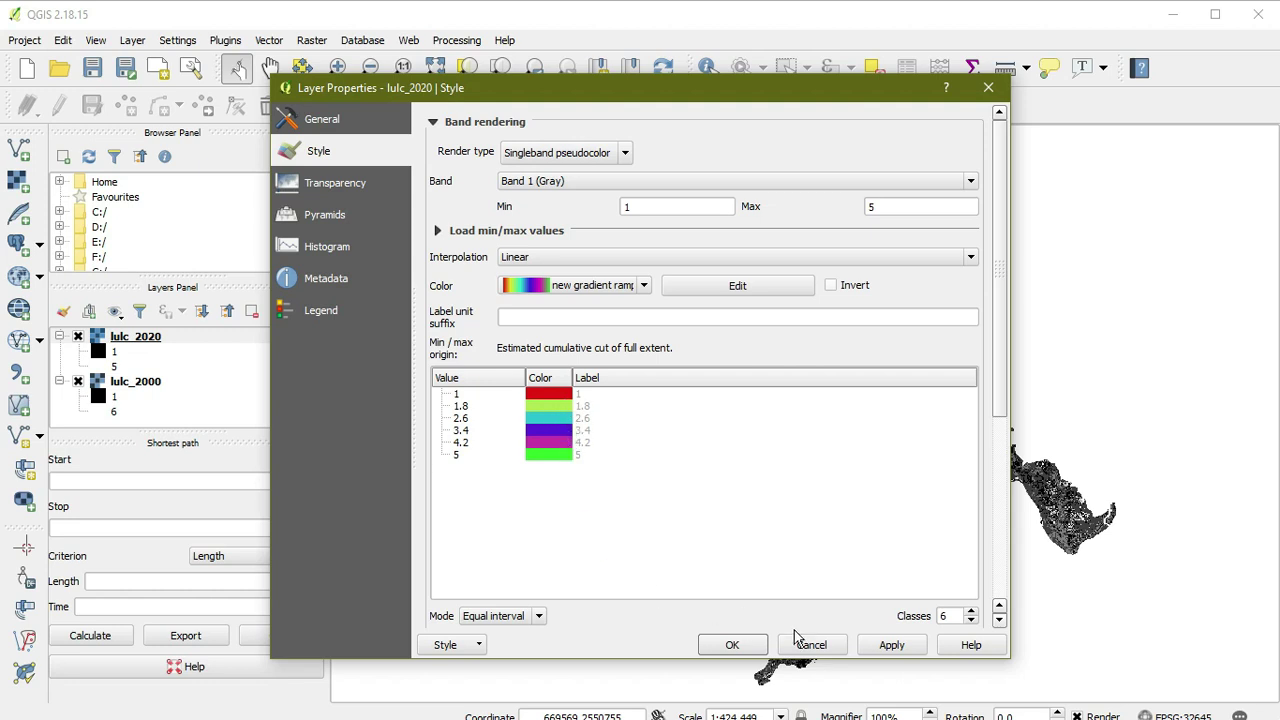
click(734, 646)
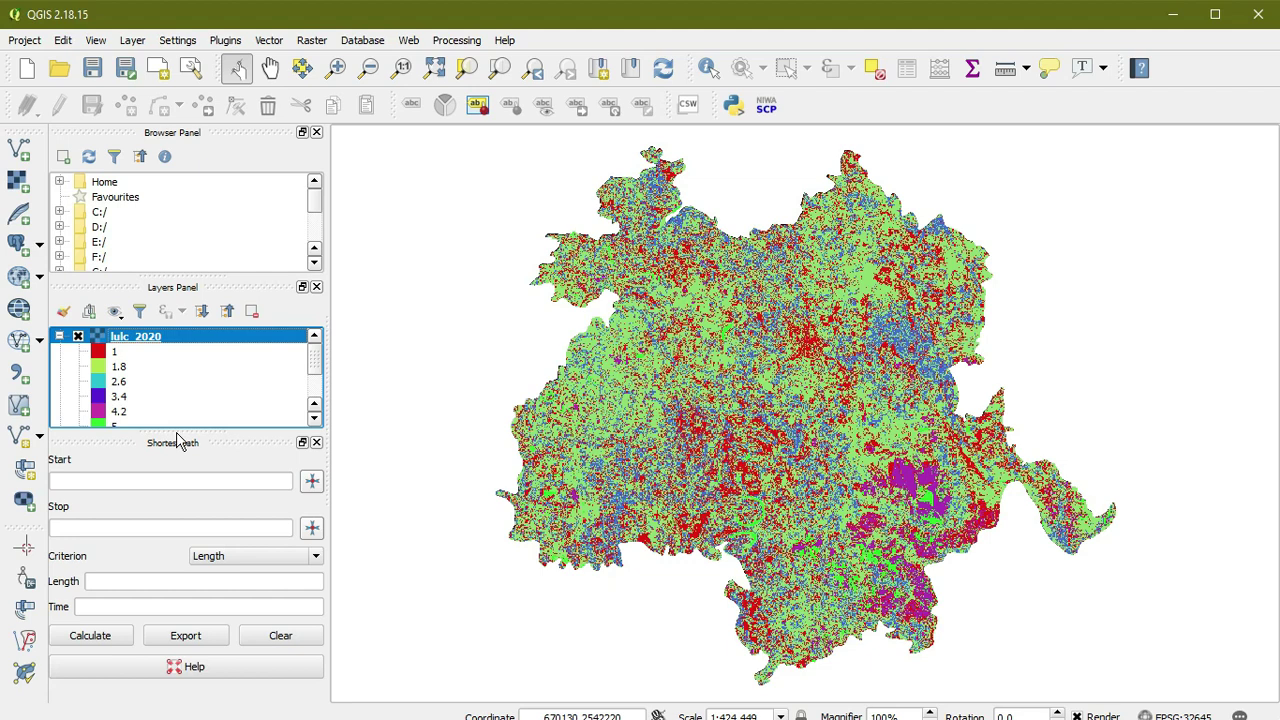
Switch lulc_2000's style to Singleband pseudocolor with the new gradient colour ramp
scroll(196, 389, down, 1)
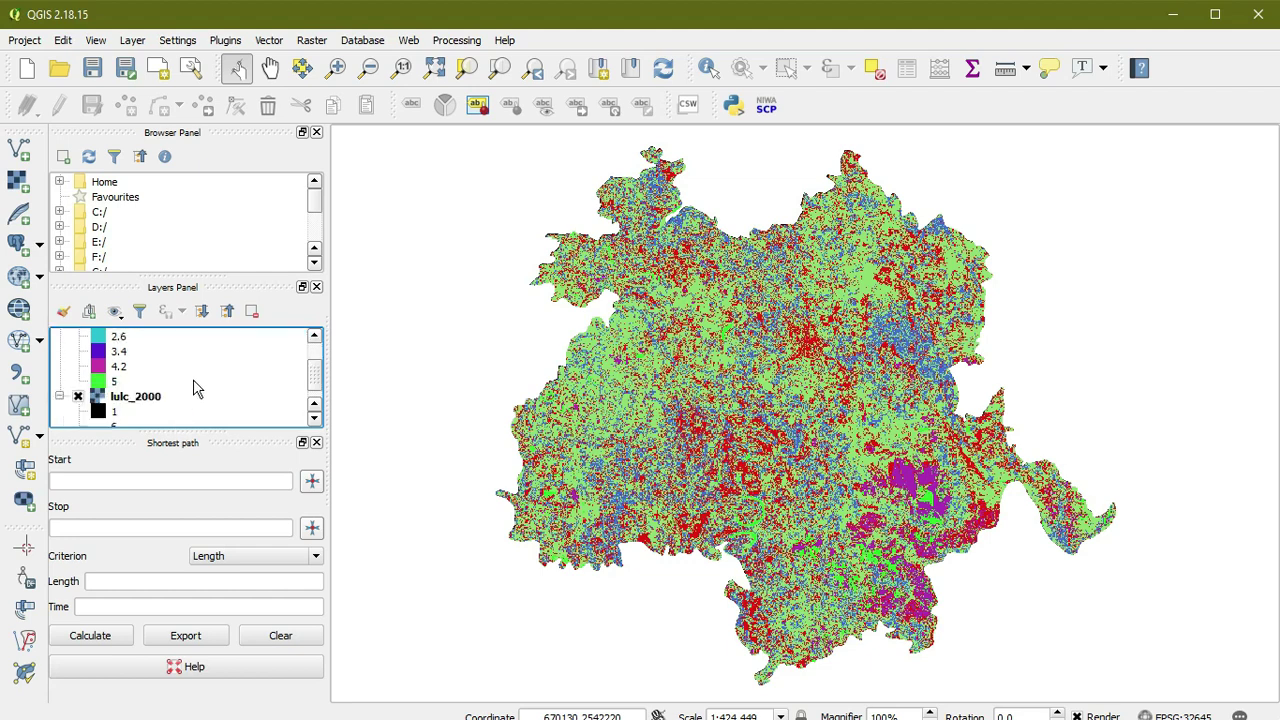
double_click(136, 398)
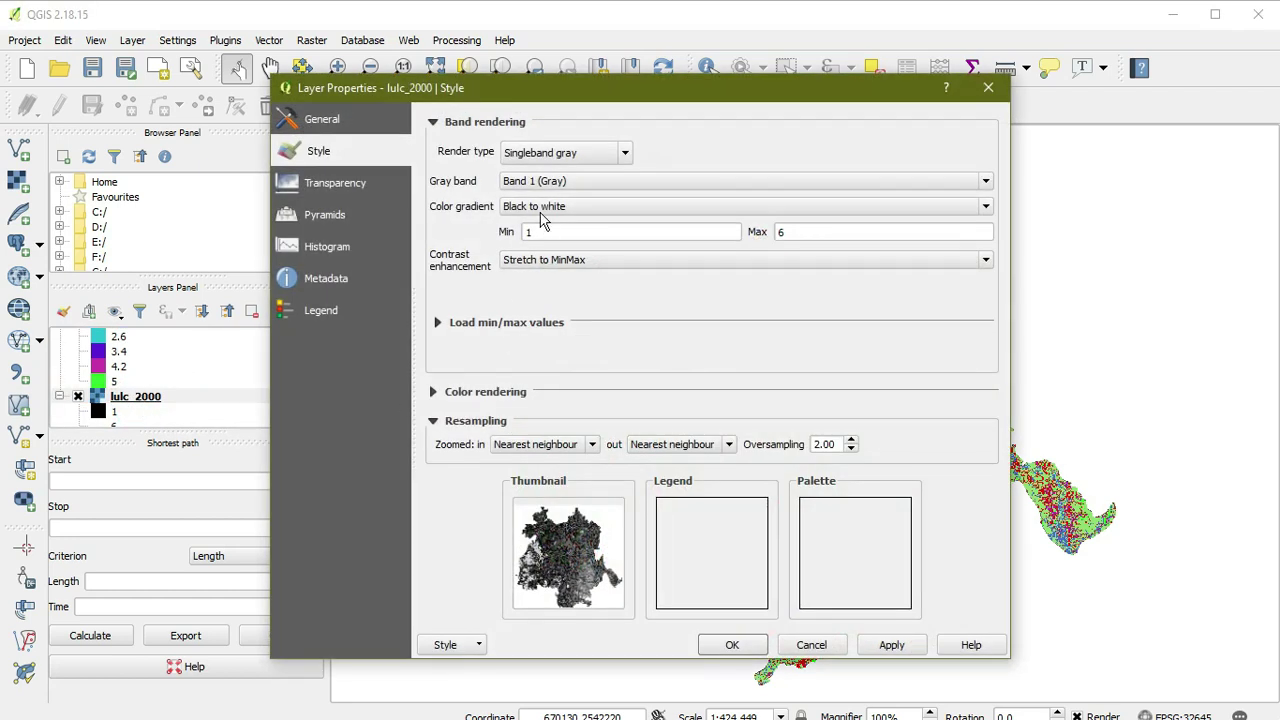
click(566, 152)
click(556, 208)
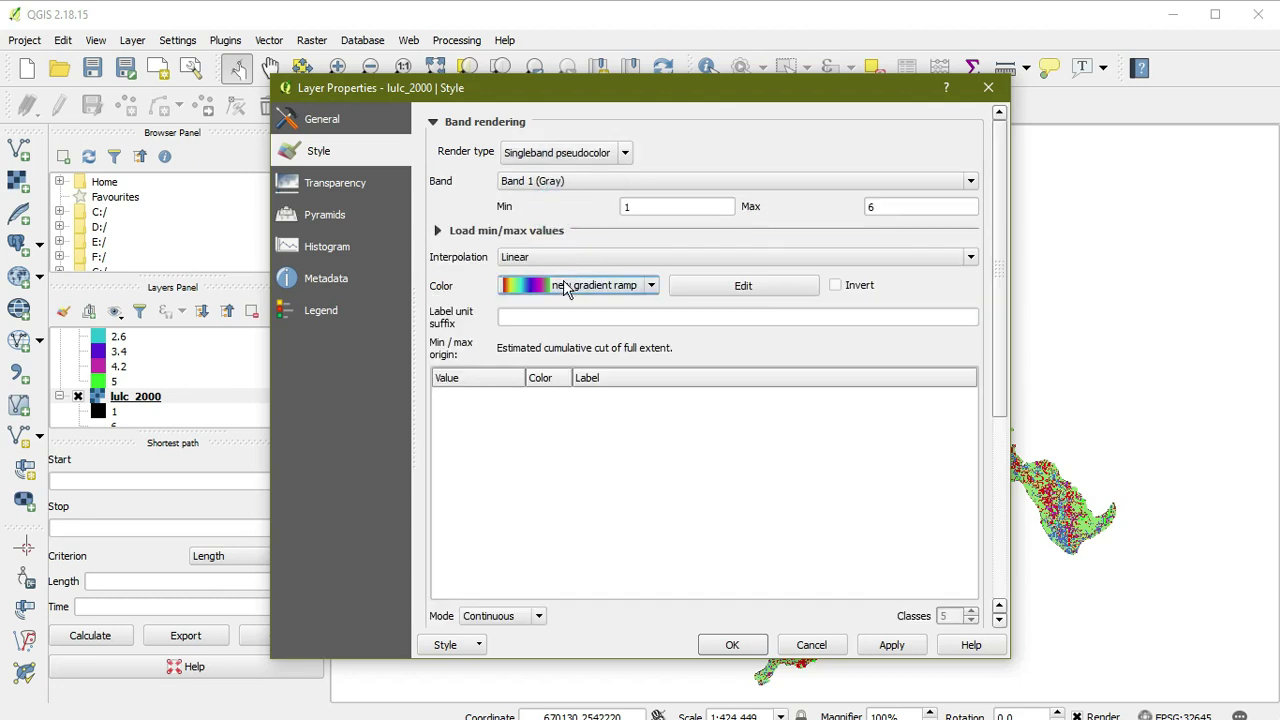
click(603, 289)
click(587, 297)
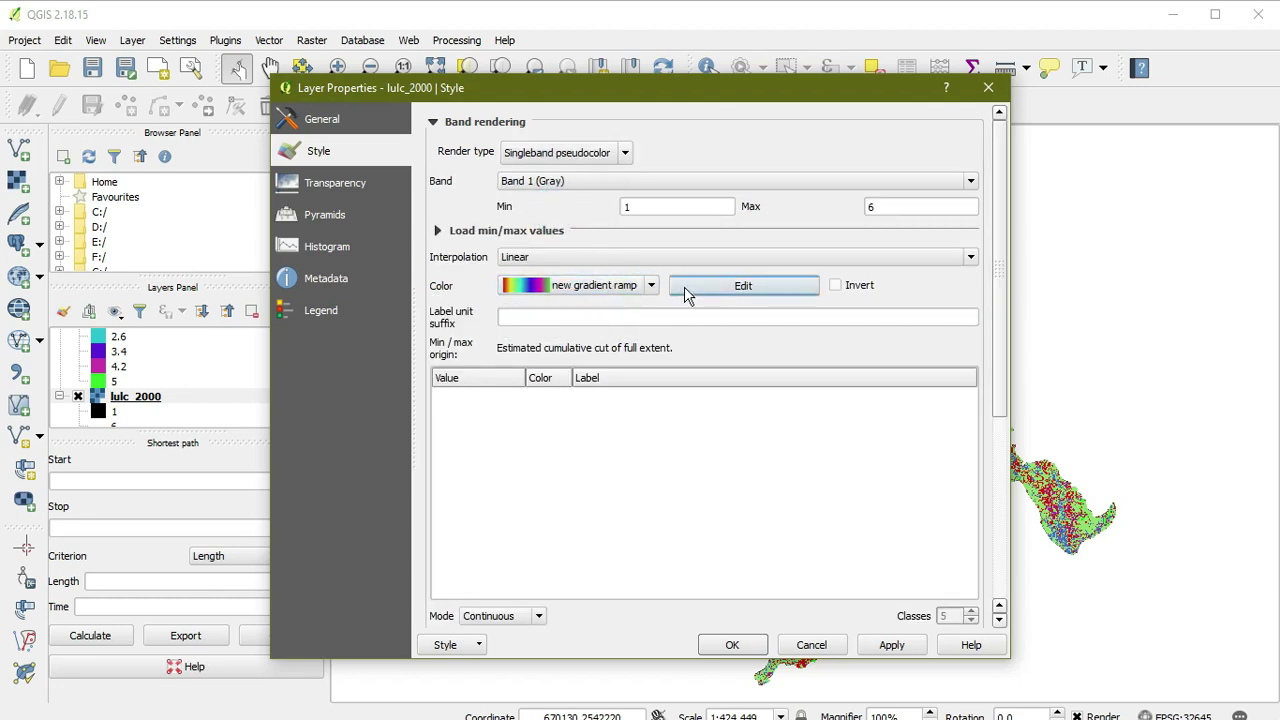
Set 6 classes on the gradient ramp, red at 1 to green at 6, and apply
click(651, 286)
click(603, 318)
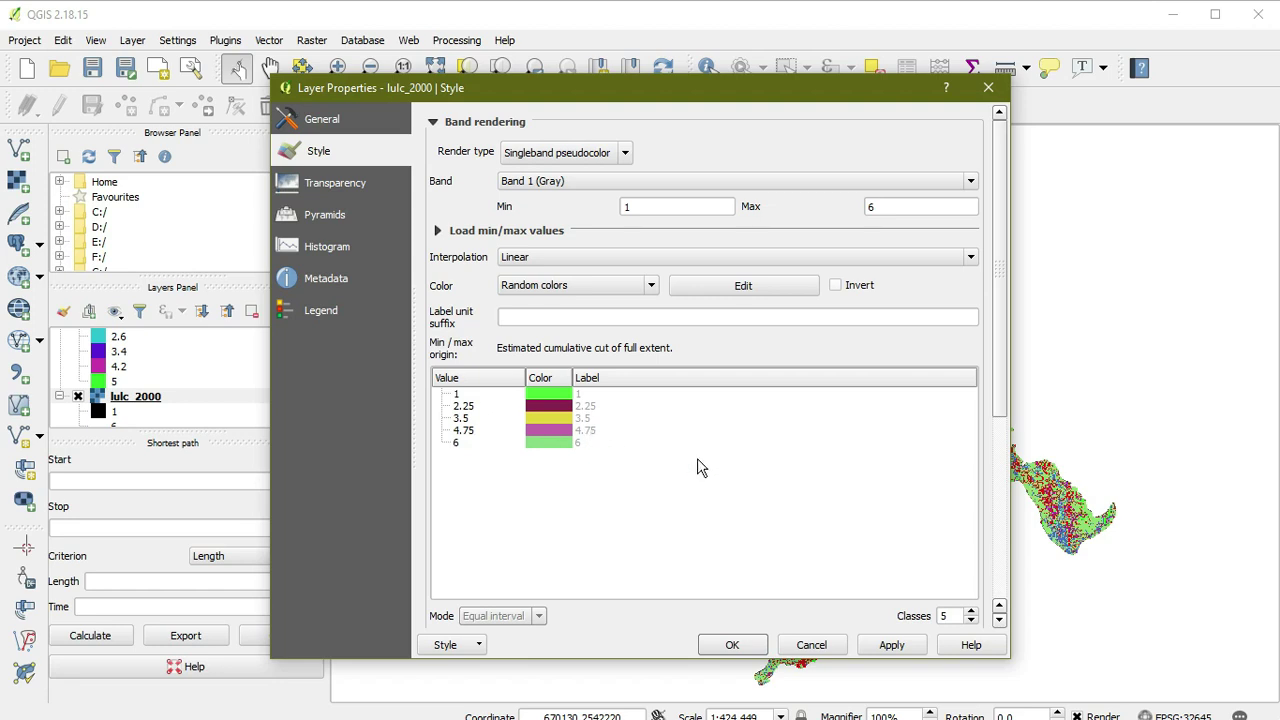
click(972, 612)
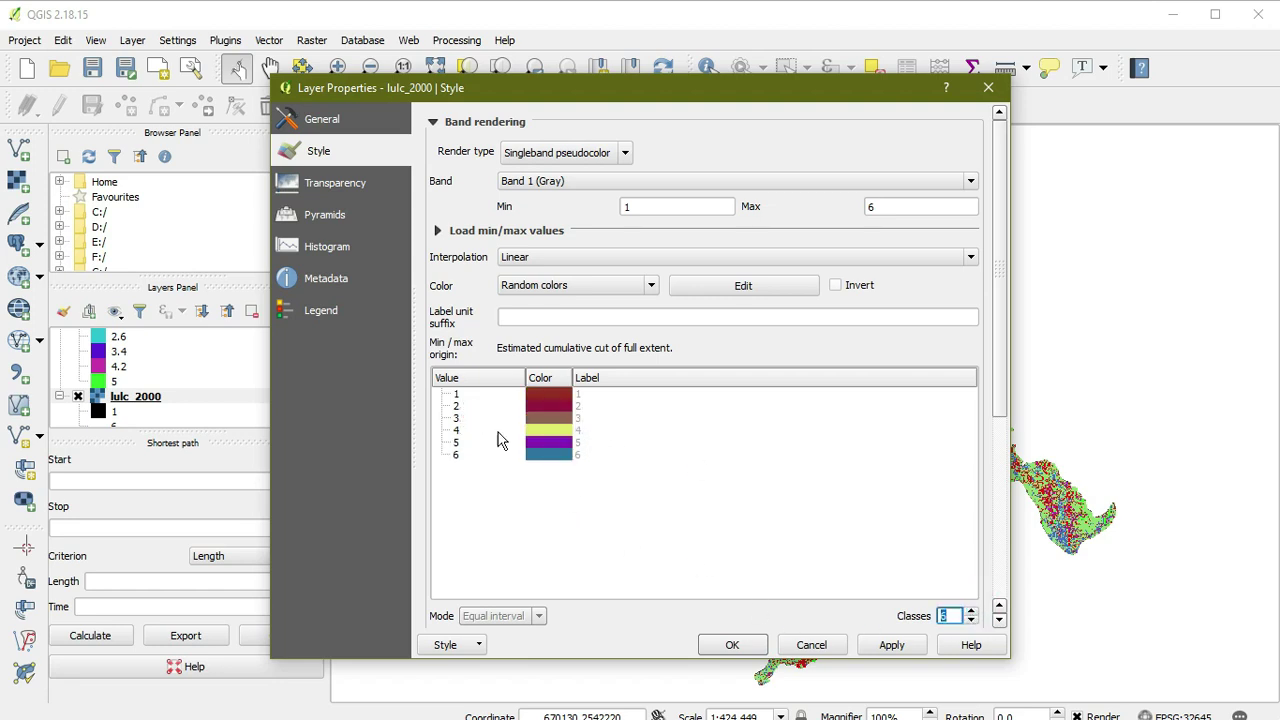
click(648, 286)
click(612, 304)
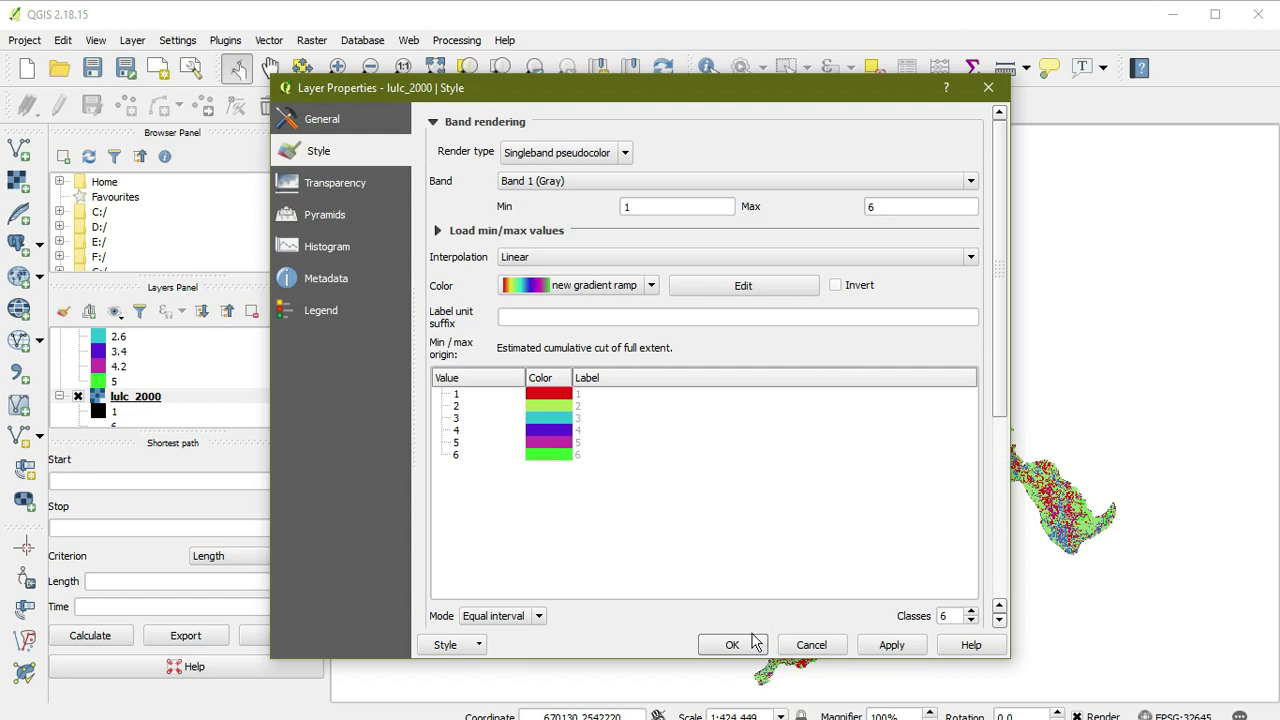
click(716, 645)
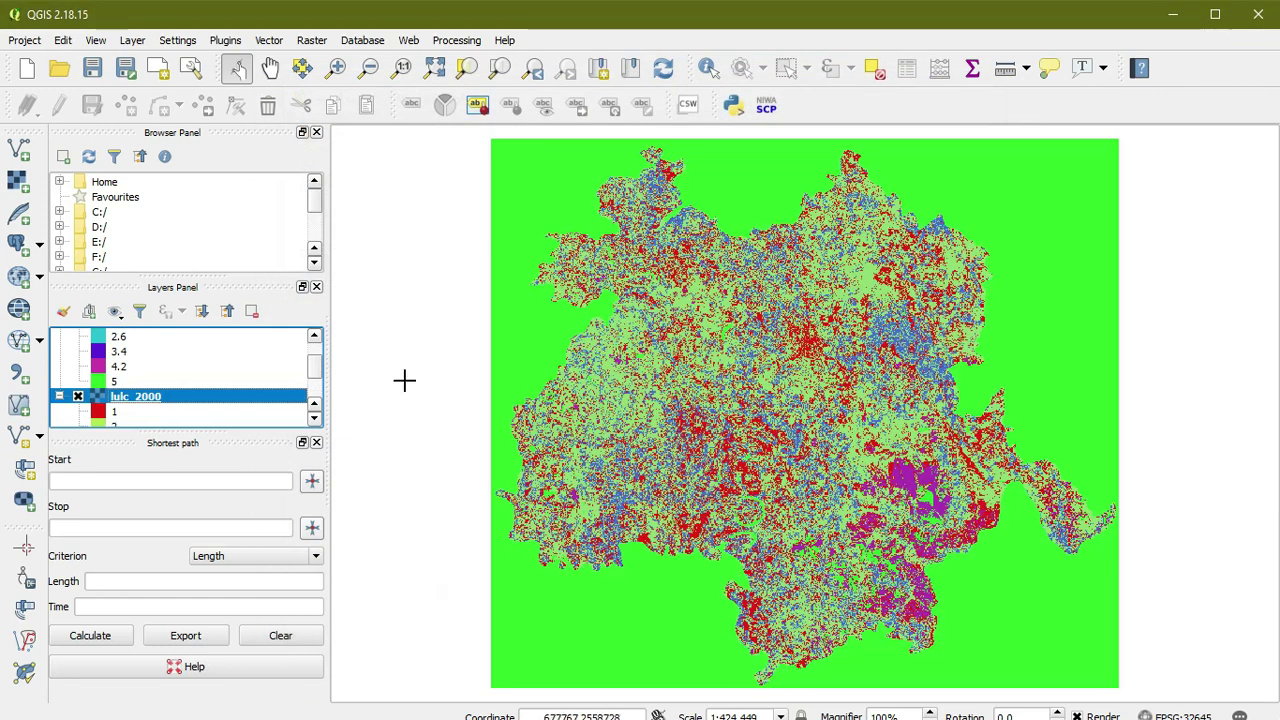
scroll(151, 396, down, 2)
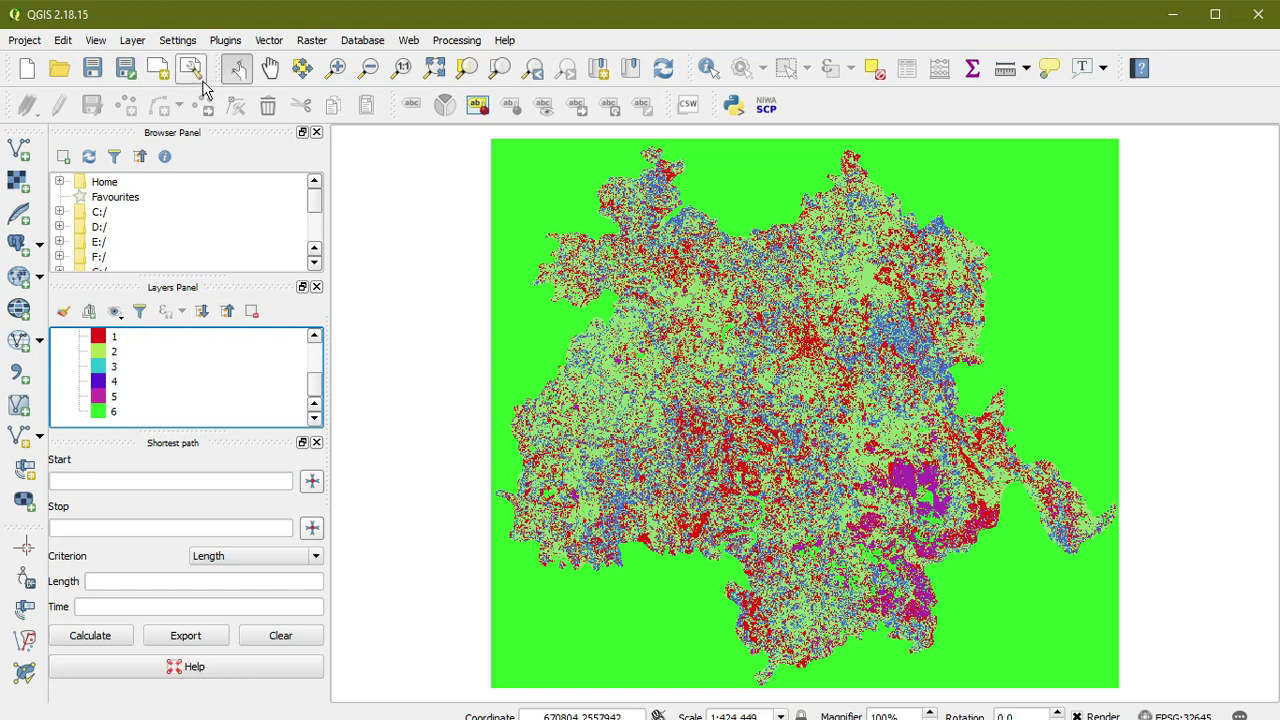
scroll(169, 372, up, 3)
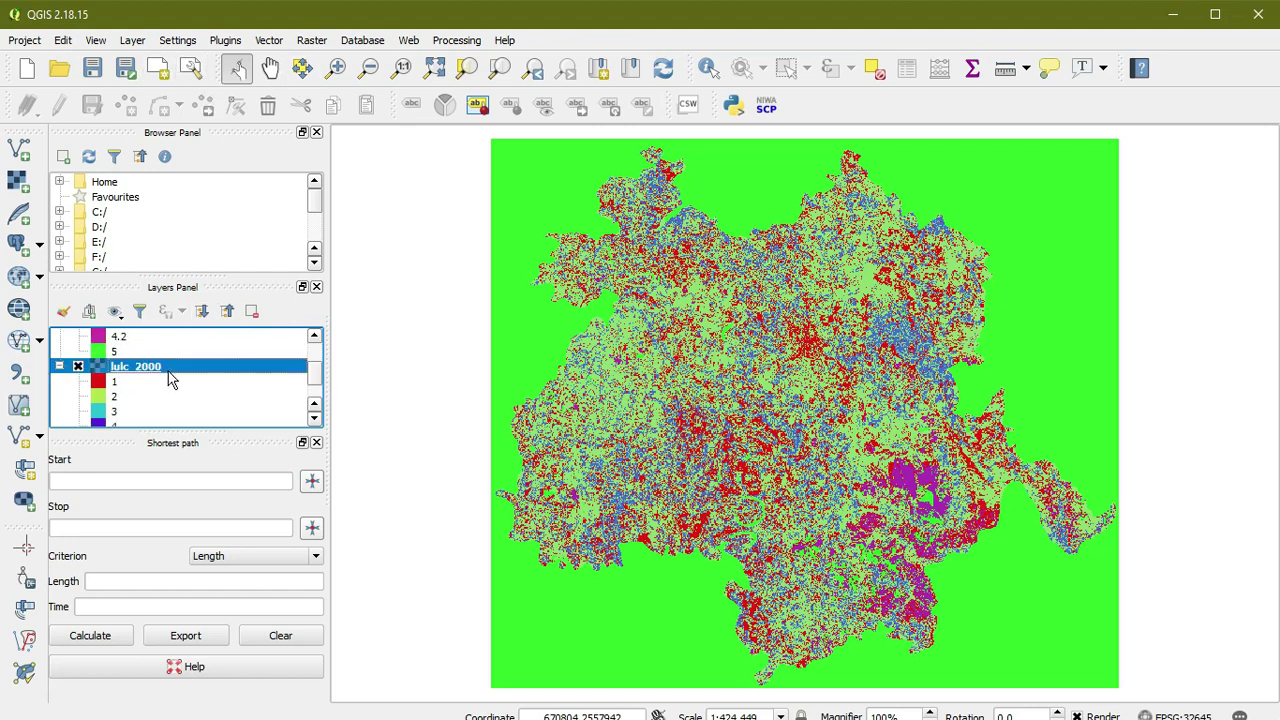
Launch MOLUSCE and assign lulc_2000 (2000) as initial and lulc_2020 (2020) as final map
click(311, 40)
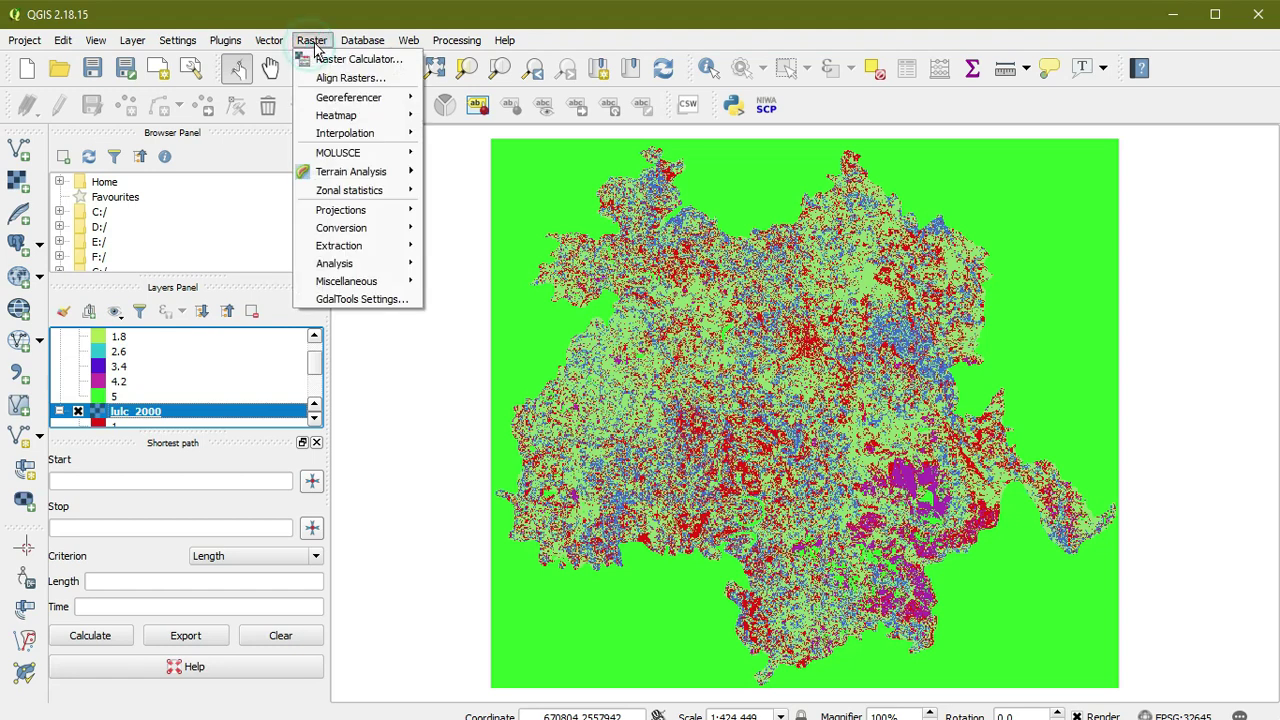
mouse_move(364, 160)
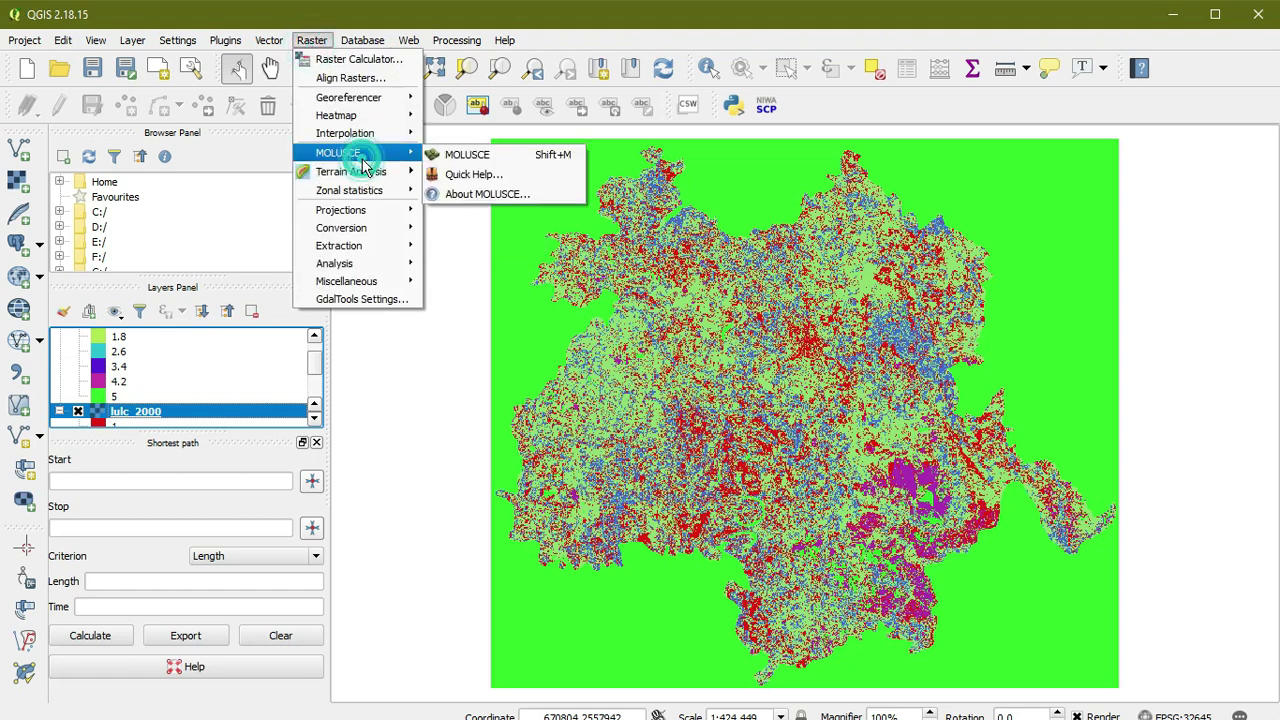
click(456, 158)
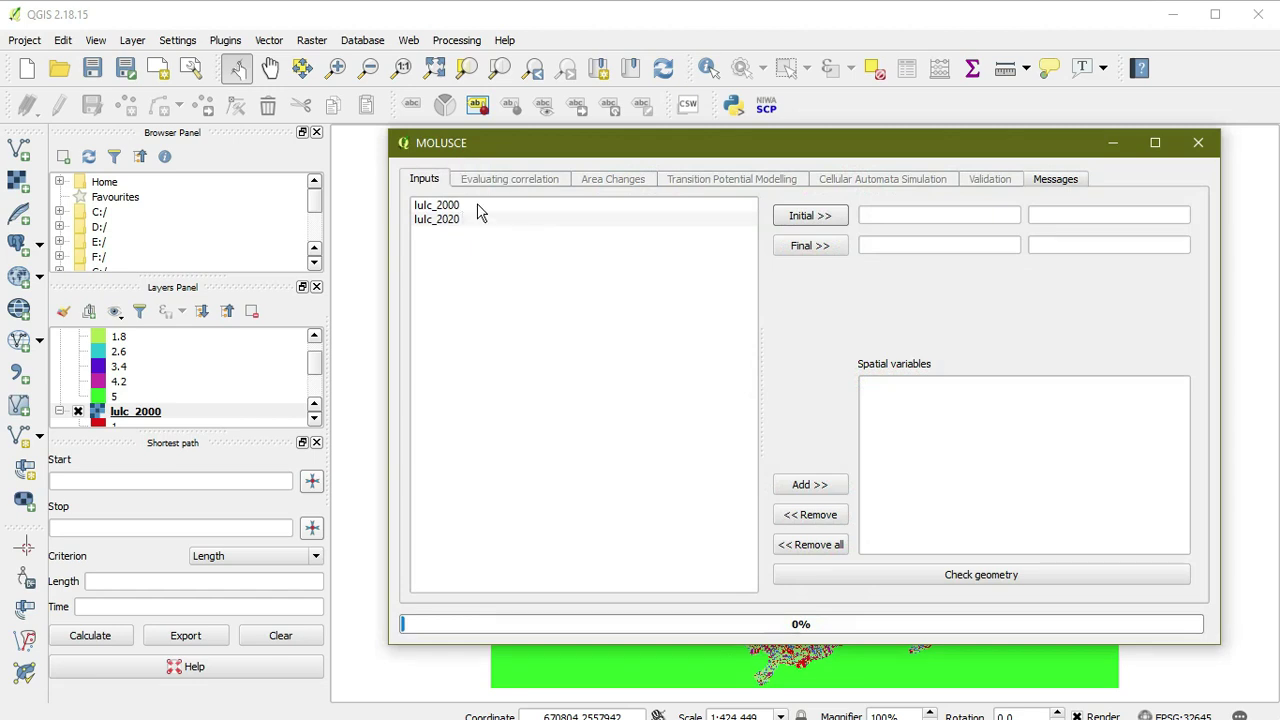
click(448, 205)
click(808, 216)
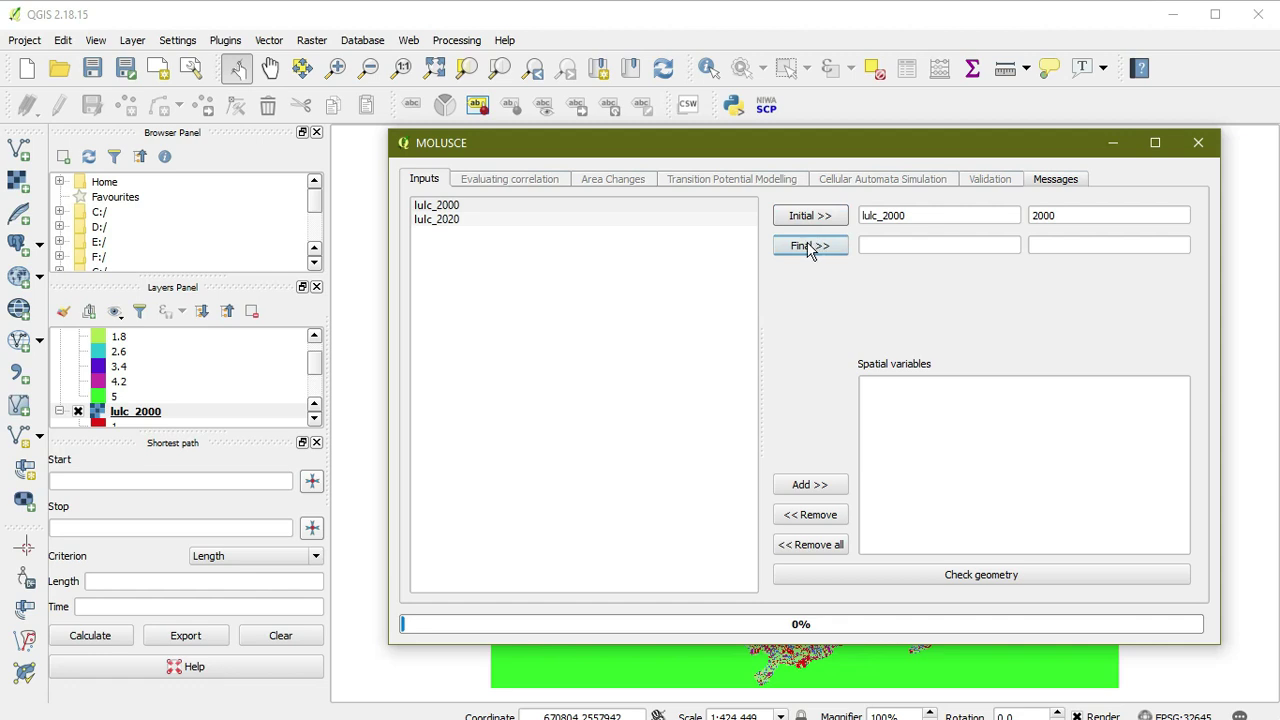
click(471, 220)
click(781, 254)
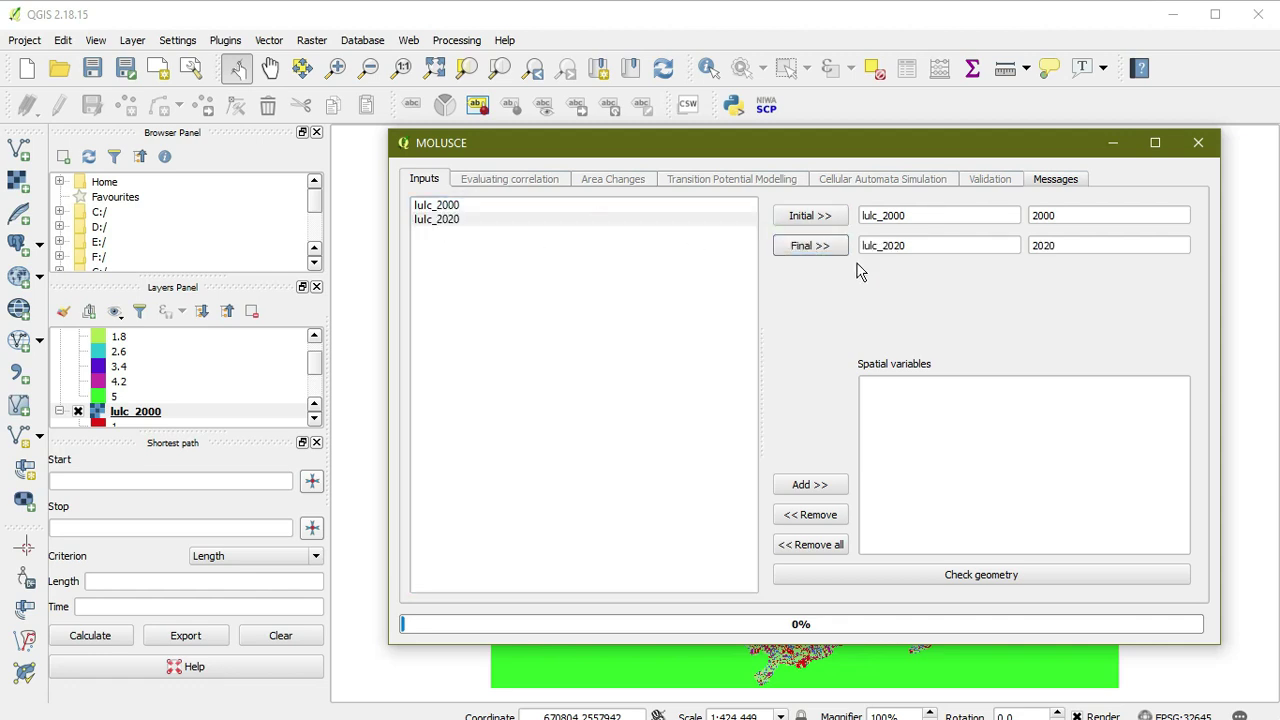
Add lulc_2000 as a spatial variable, confirm geometry matches, and run the correlation check
click(505, 205)
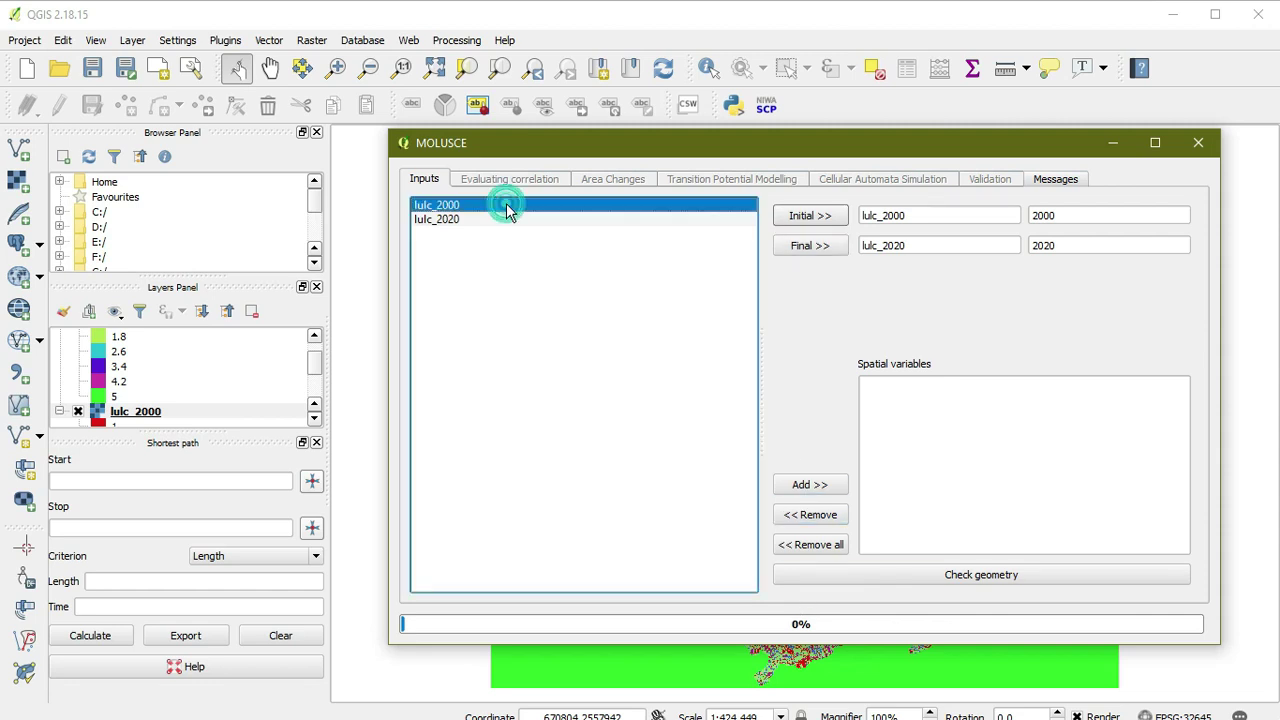
click(818, 484)
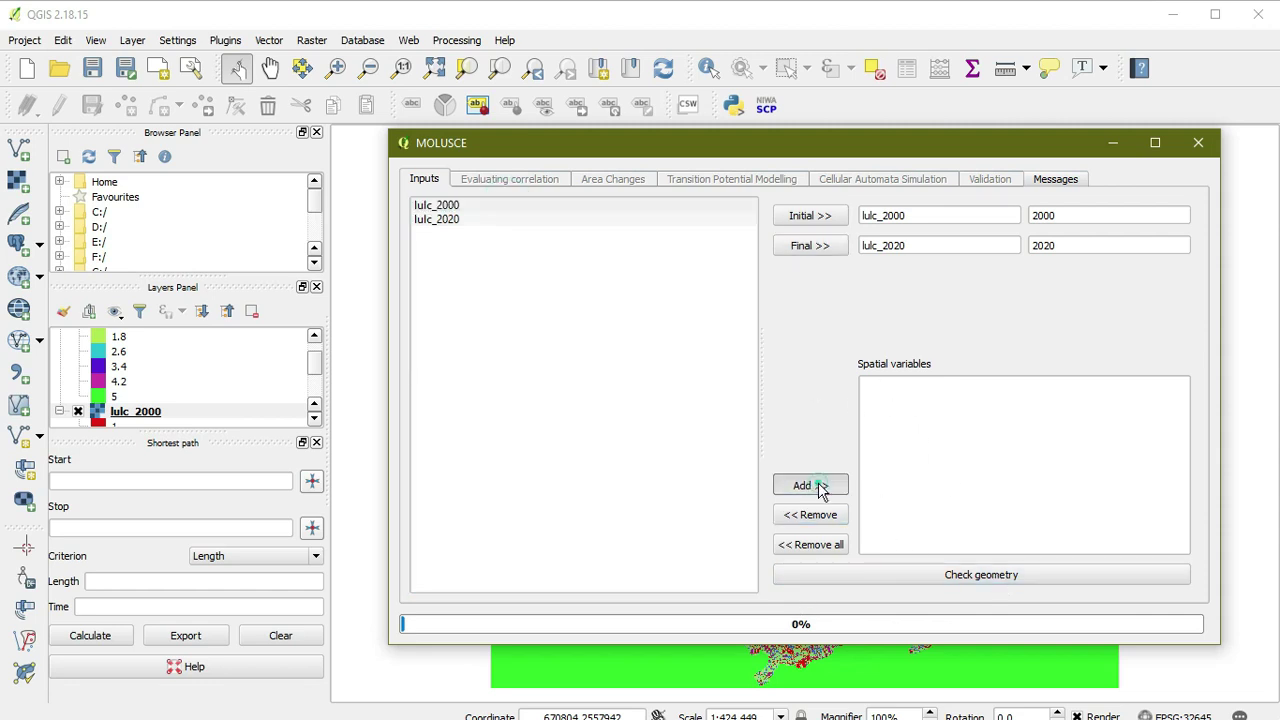
click(957, 576)
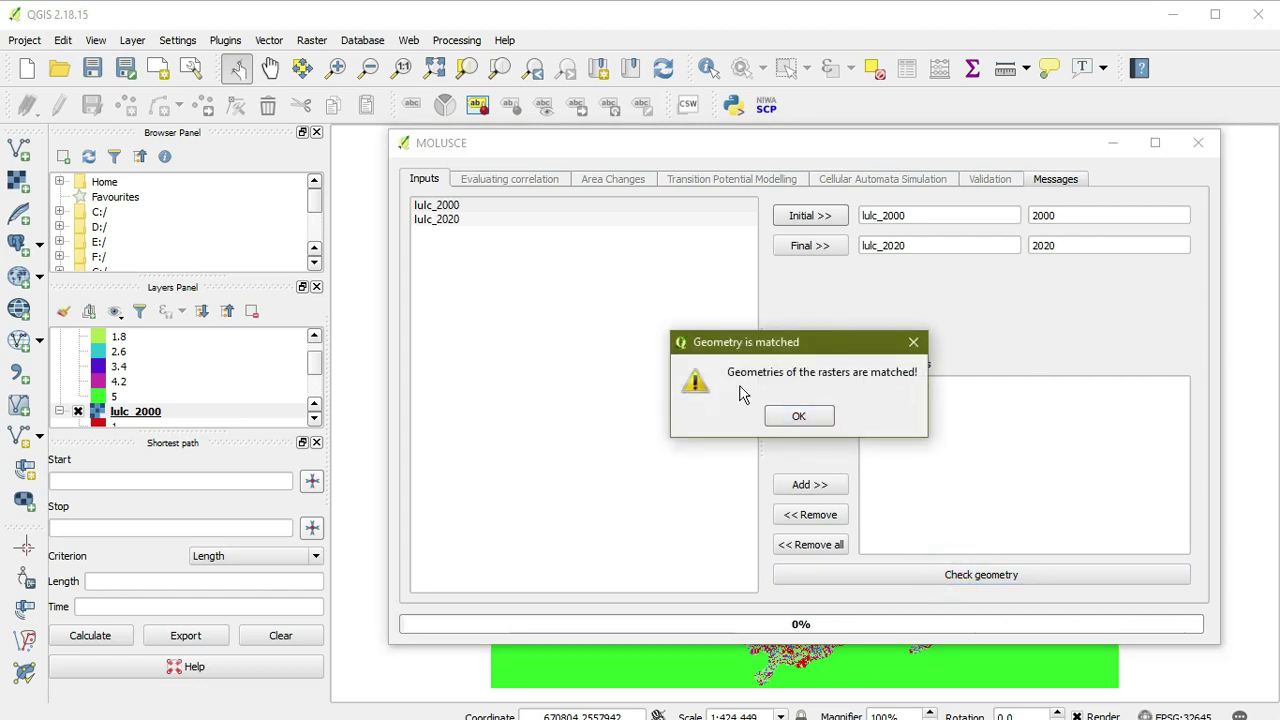
click(808, 416)
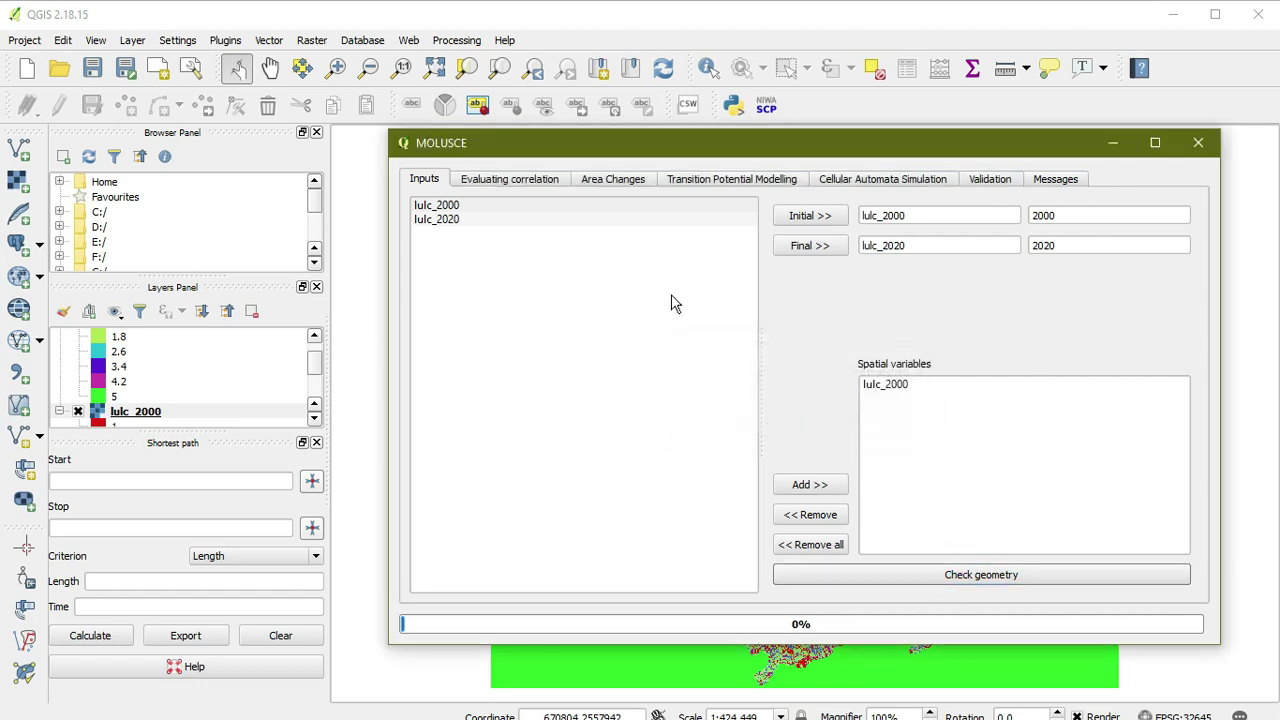
click(566, 179)
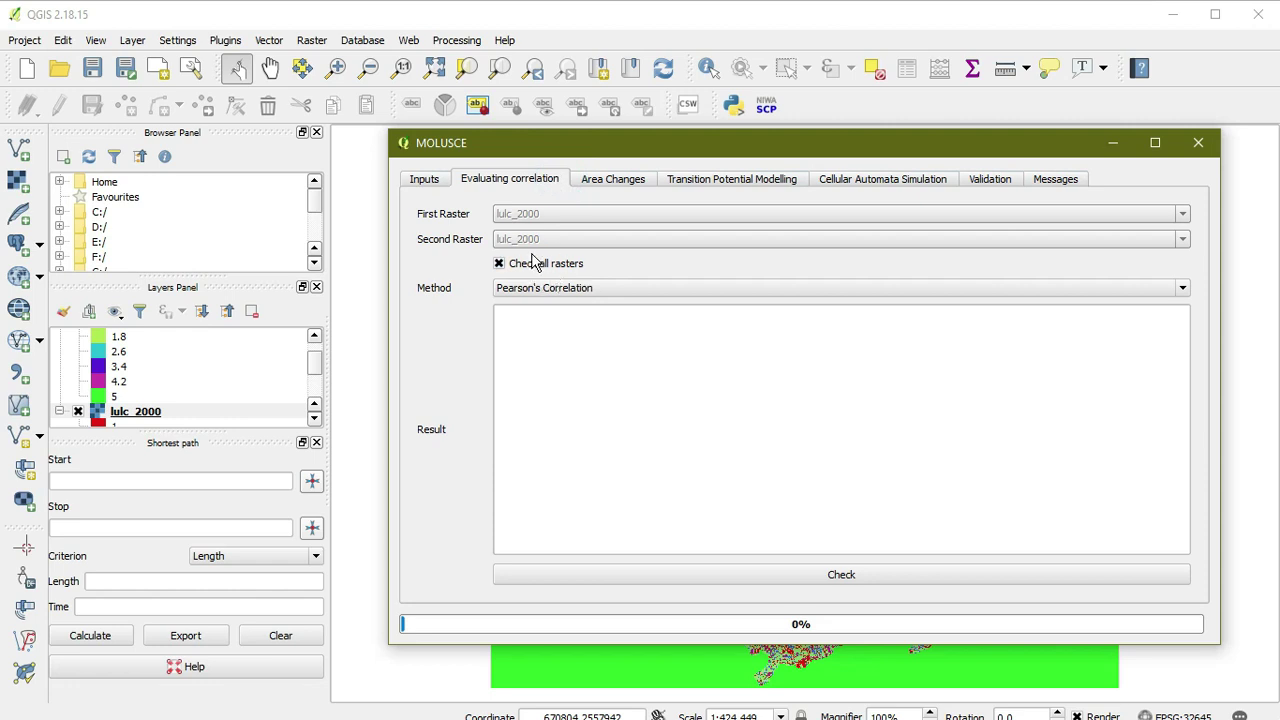
click(770, 576)
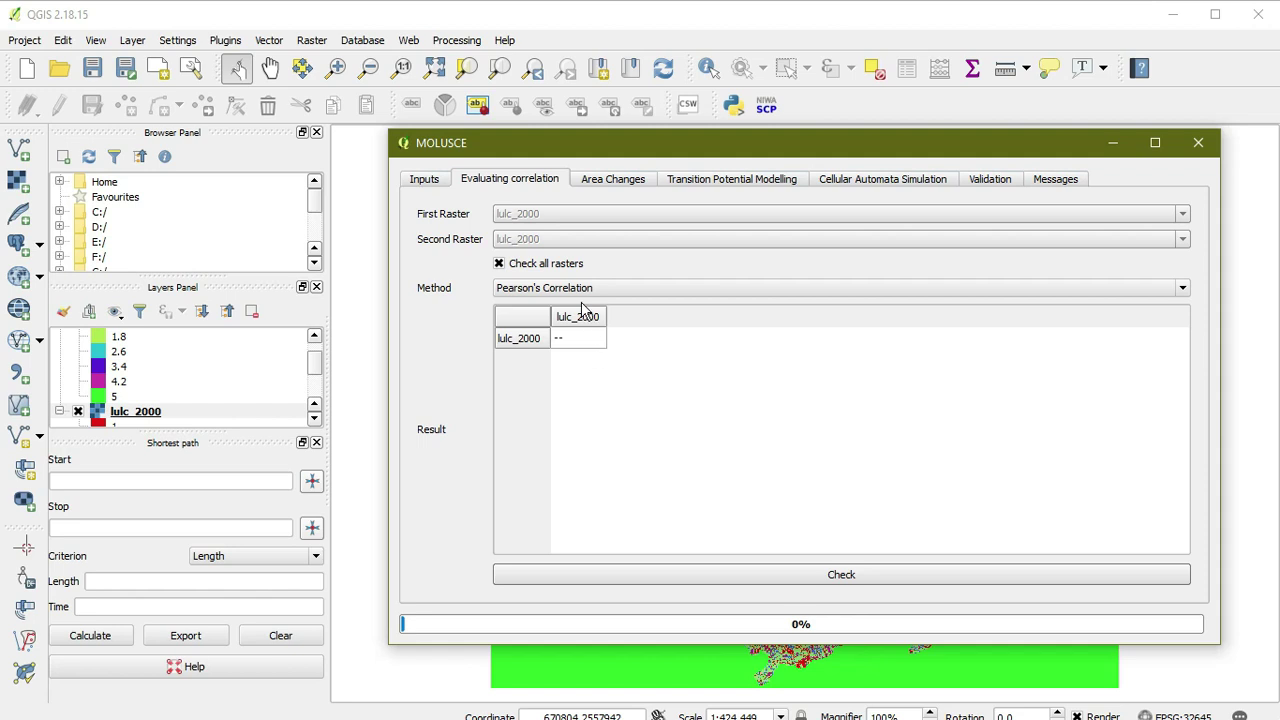
Replace lulc_2000 with lulc_2020 as the spatial variable and rerun the geometry and correlation checks
click(425, 179)
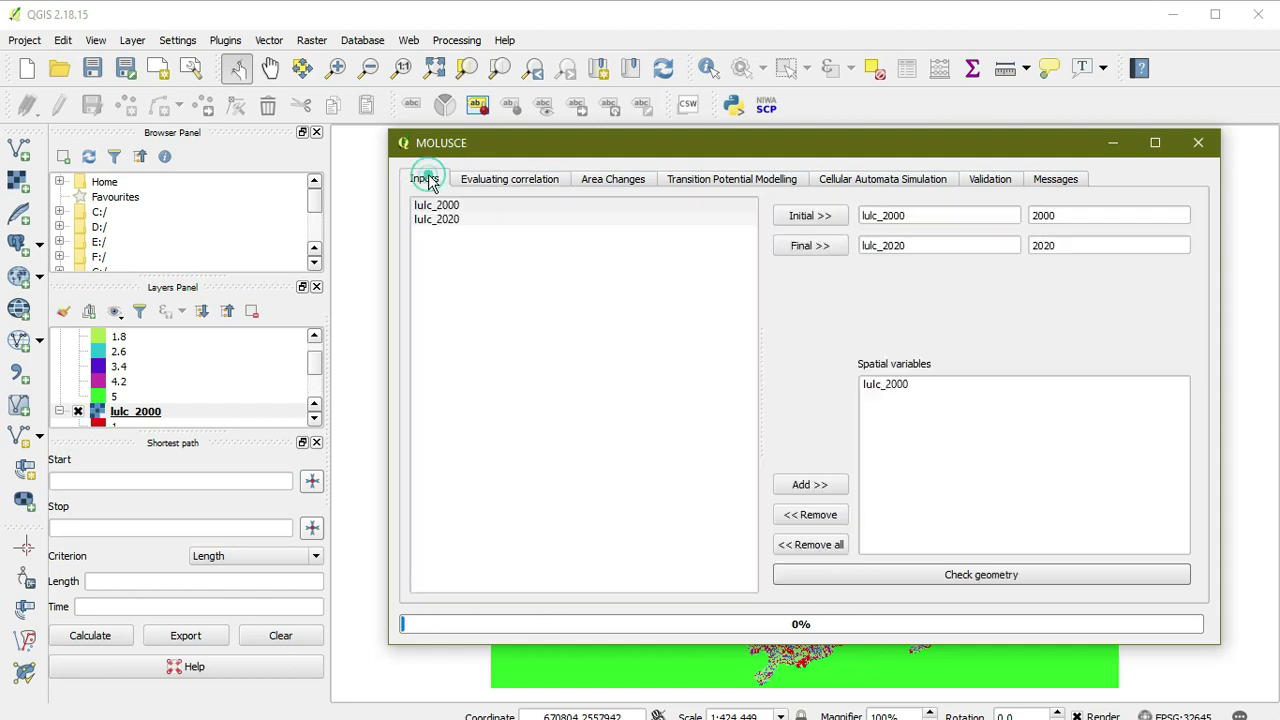
click(921, 389)
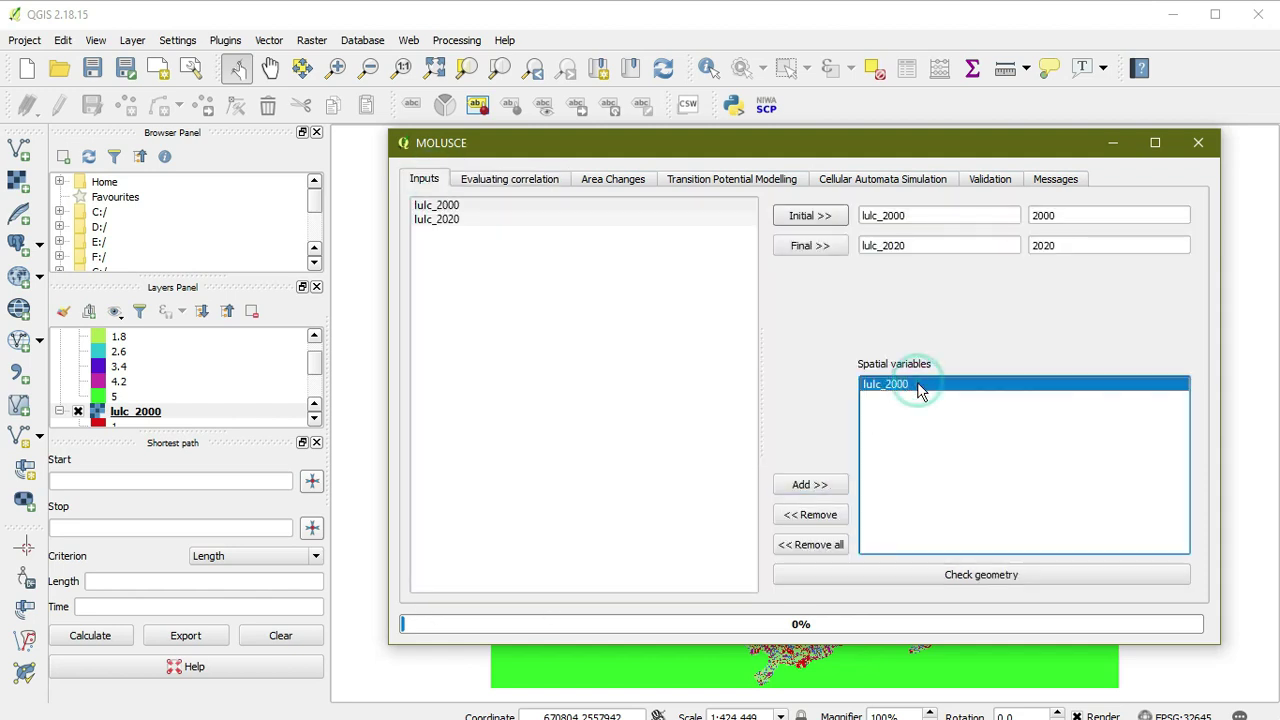
click(826, 516)
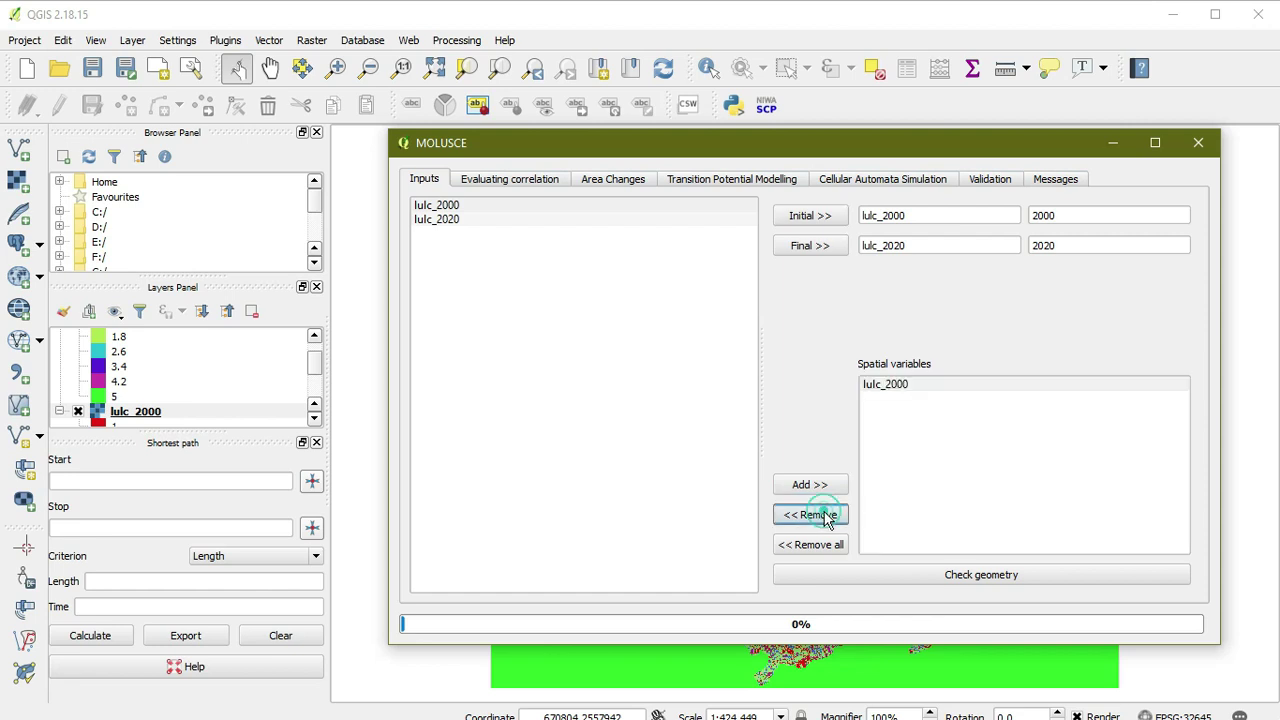
click(466, 220)
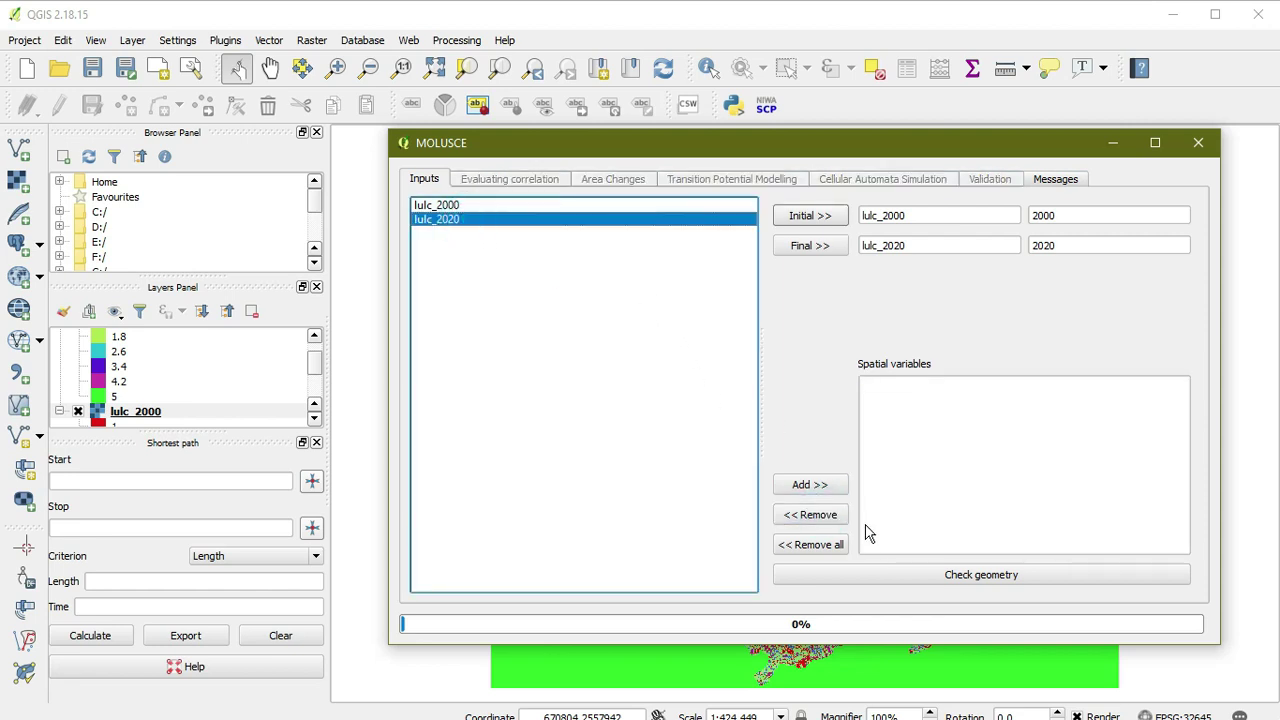
click(843, 488)
click(920, 576)
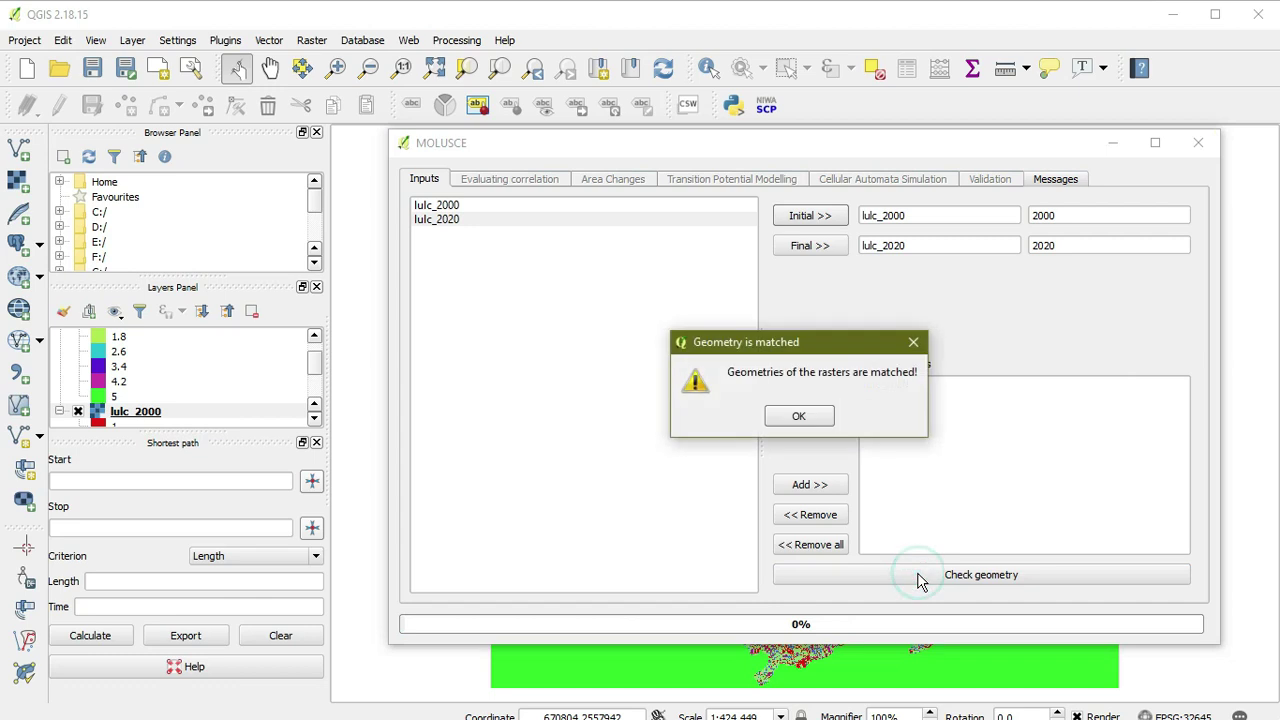
click(810, 412)
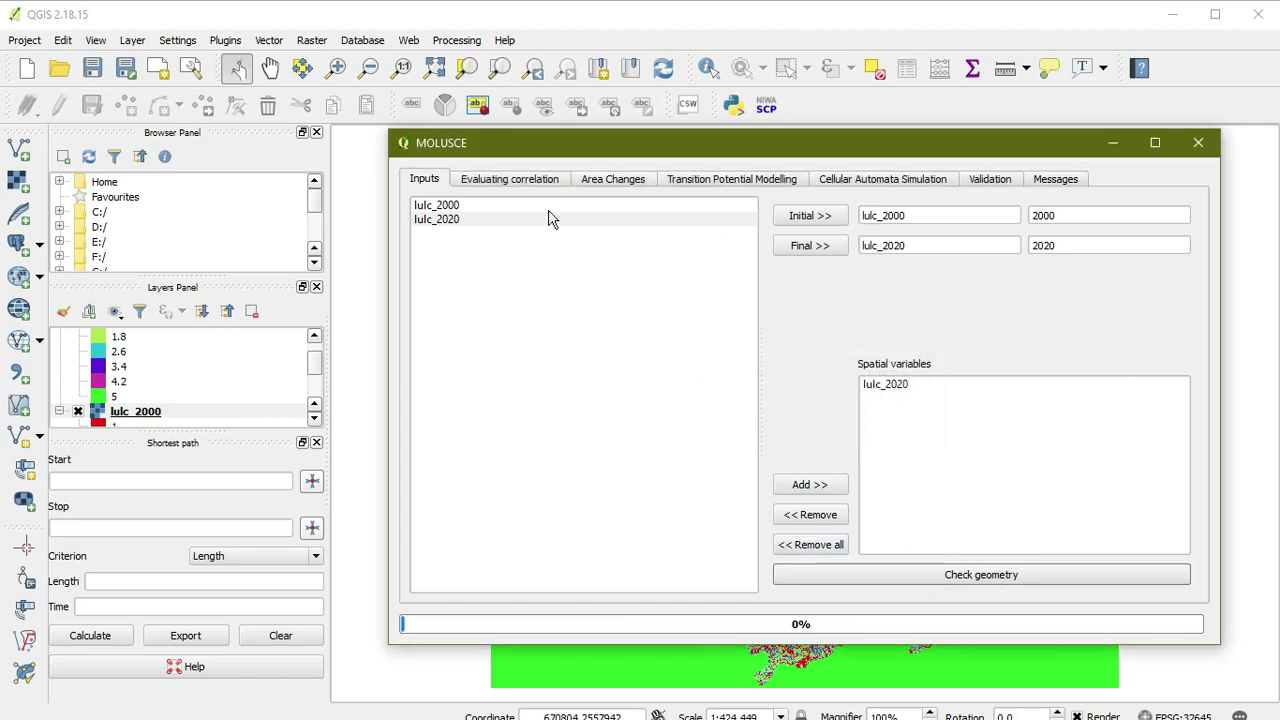
click(505, 180)
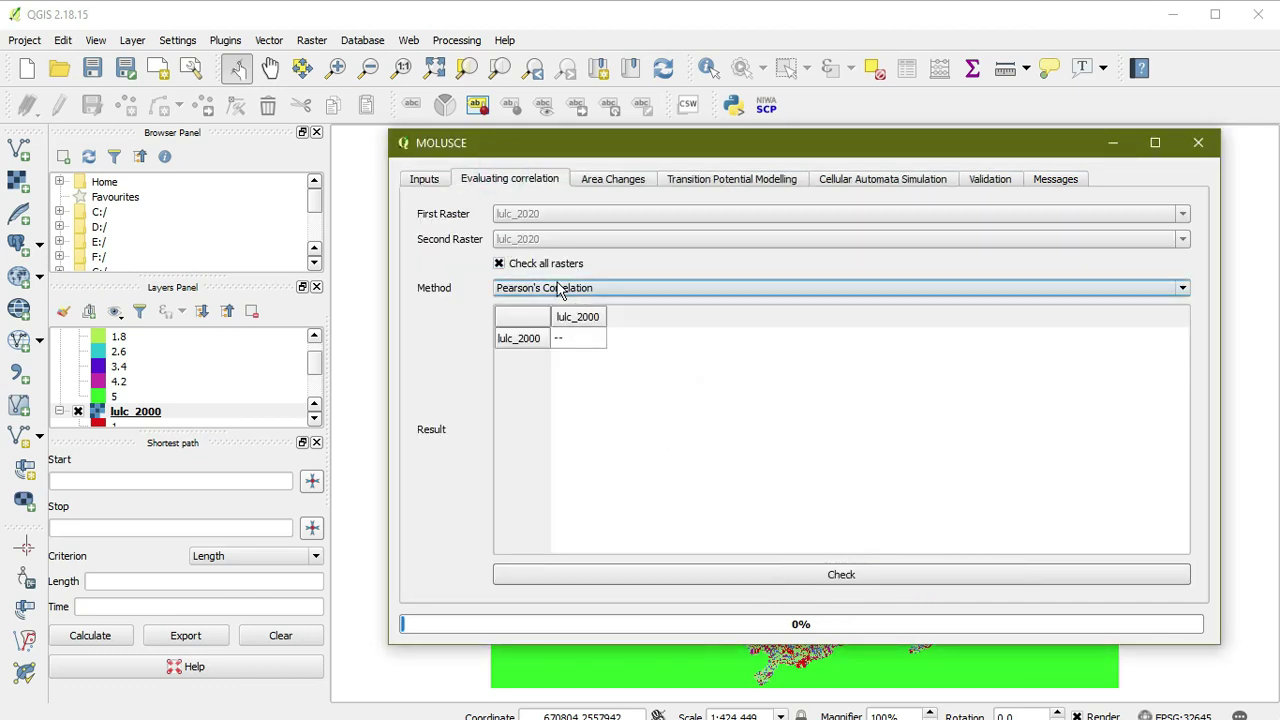
click(684, 572)
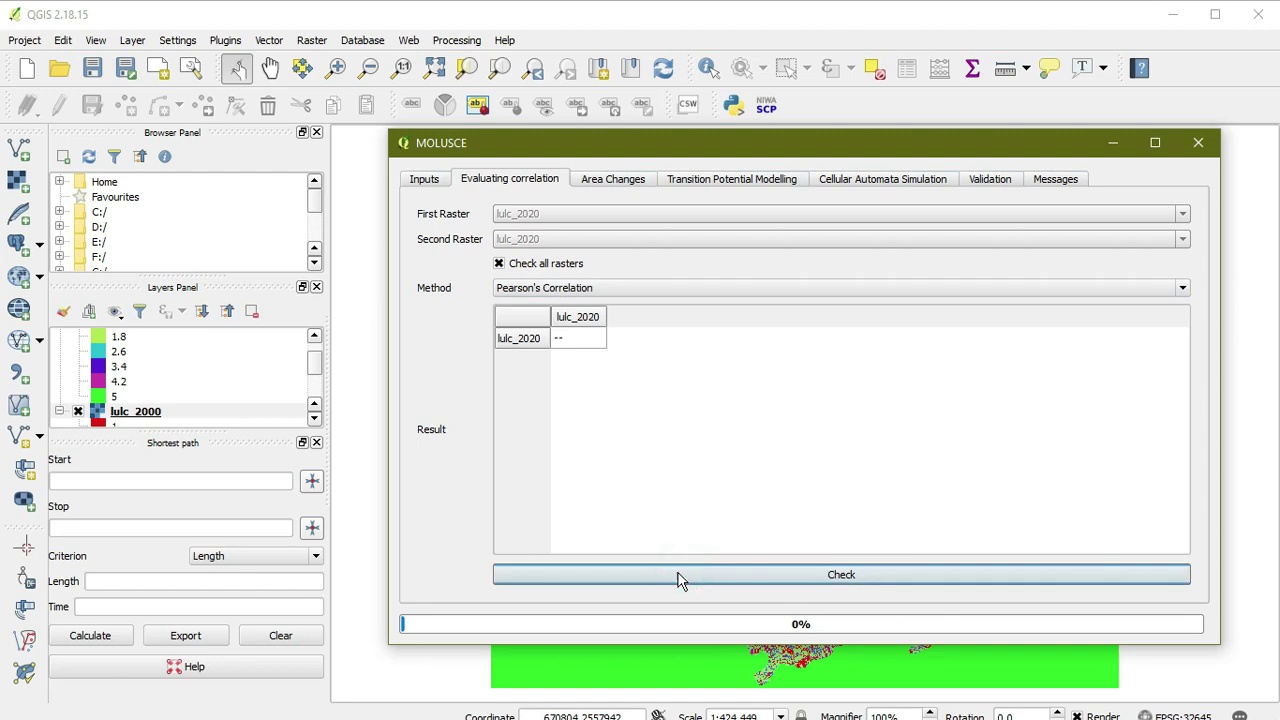
Use both rasters as spatial variables and get Pearson's correlation of 0.279743615939
click(424, 178)
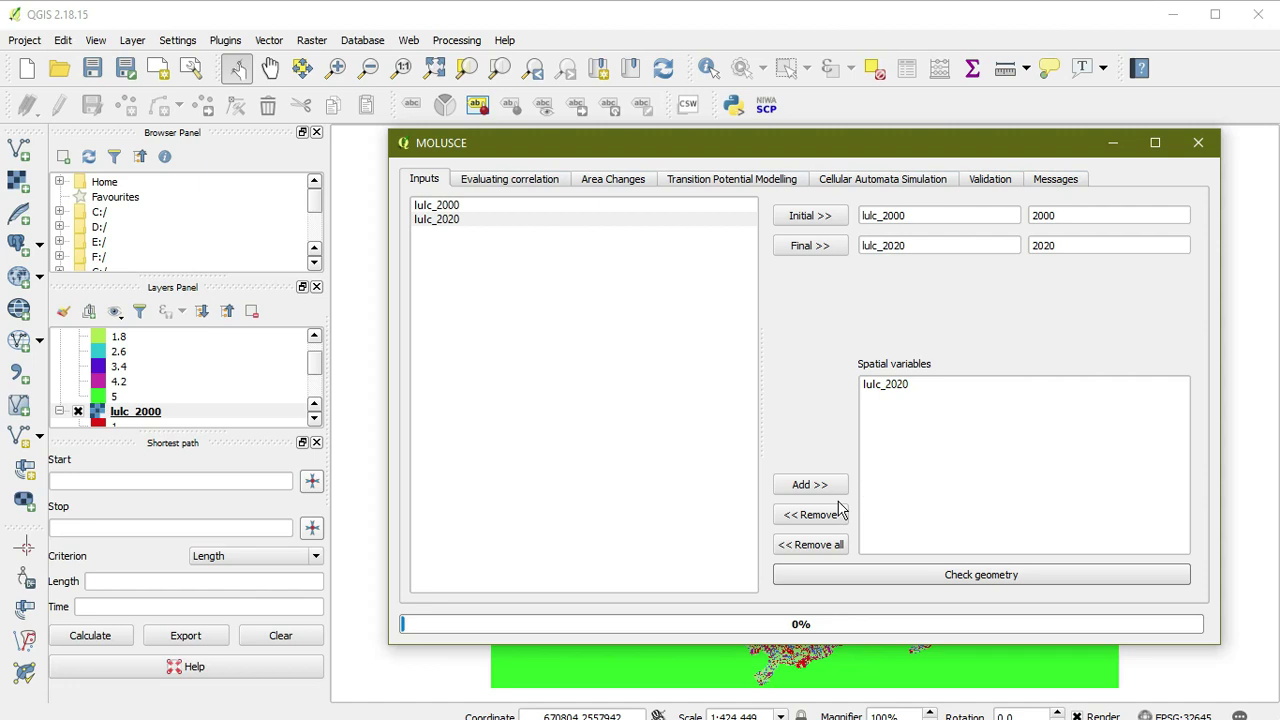
click(905, 384)
click(838, 514)
click(514, 206)
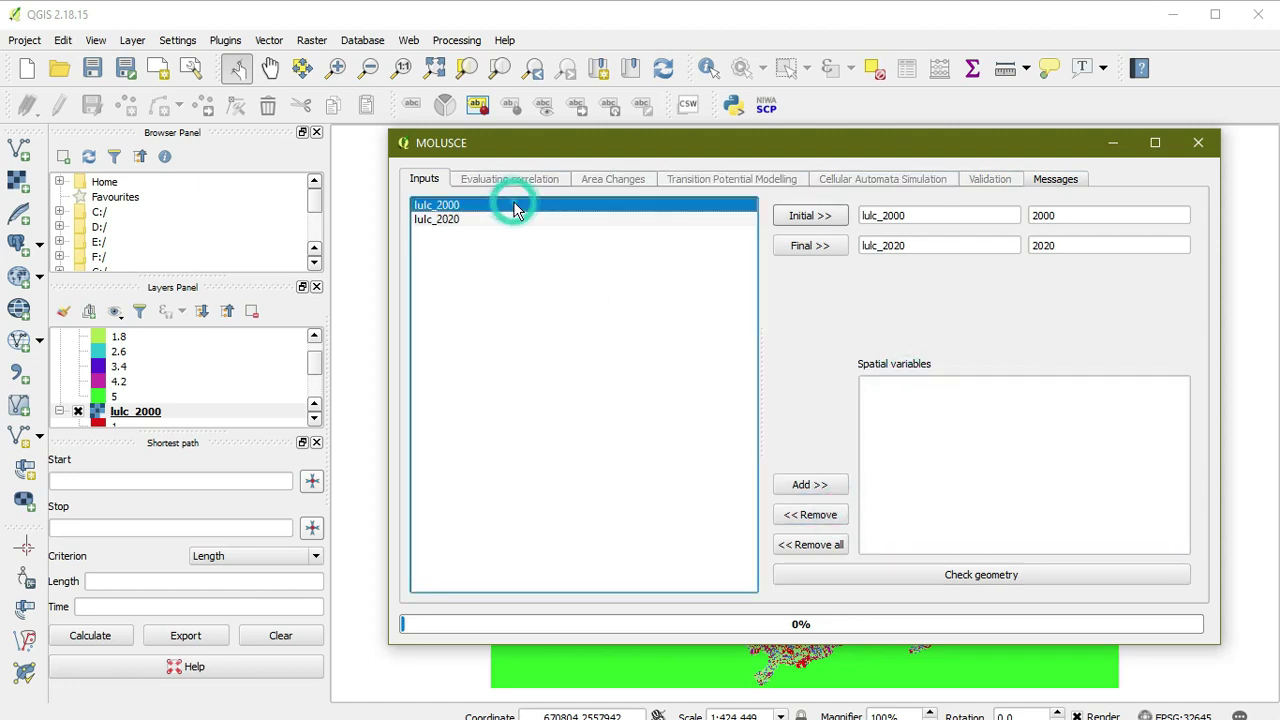
click(800, 484)
click(893, 571)
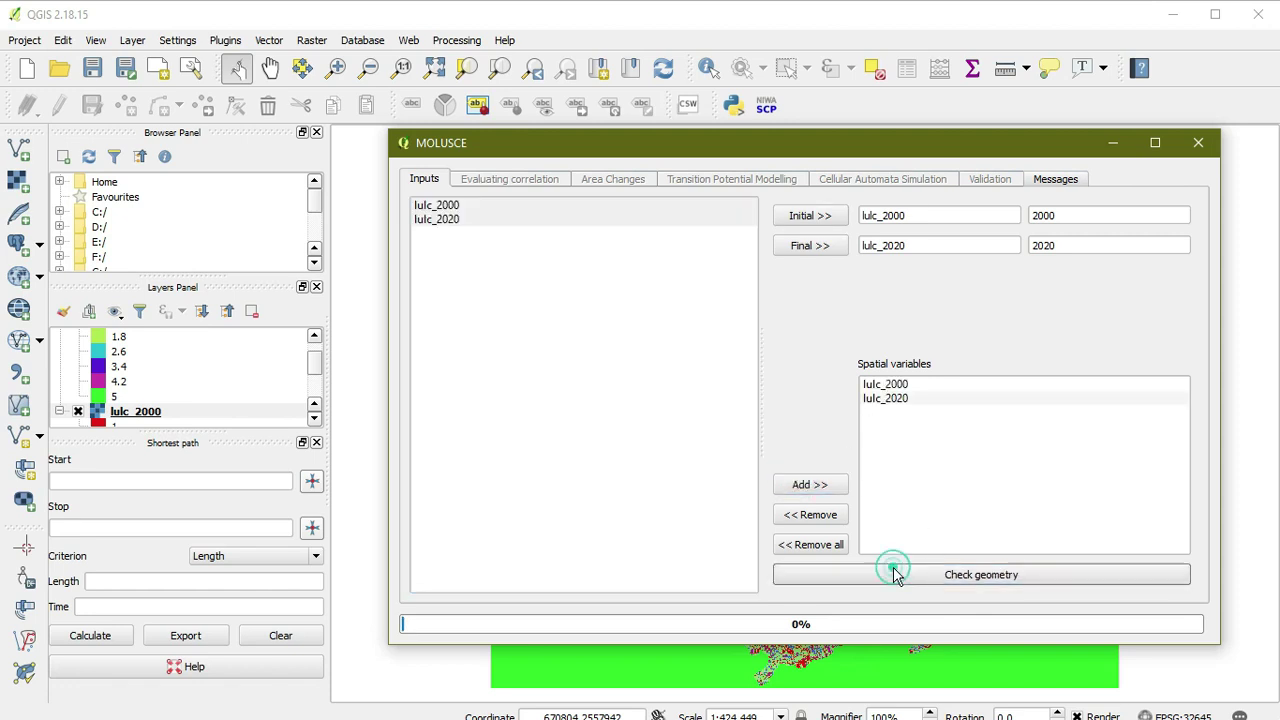
click(800, 415)
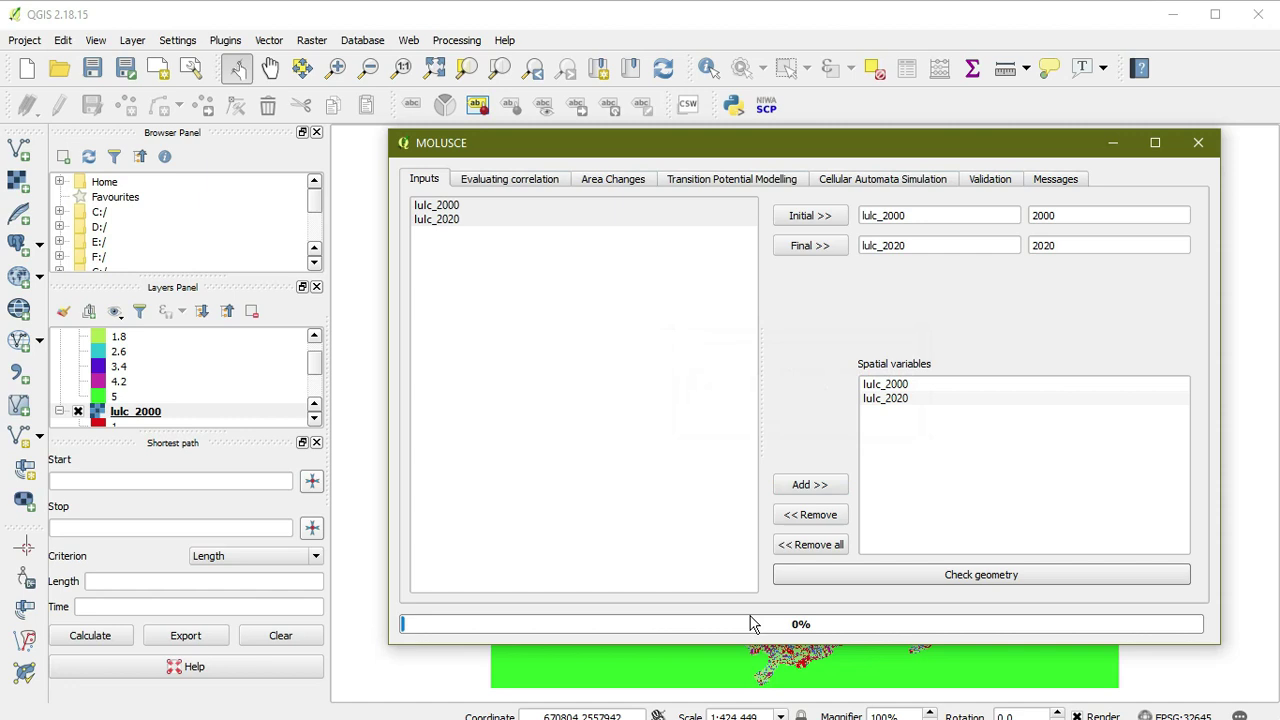
click(557, 179)
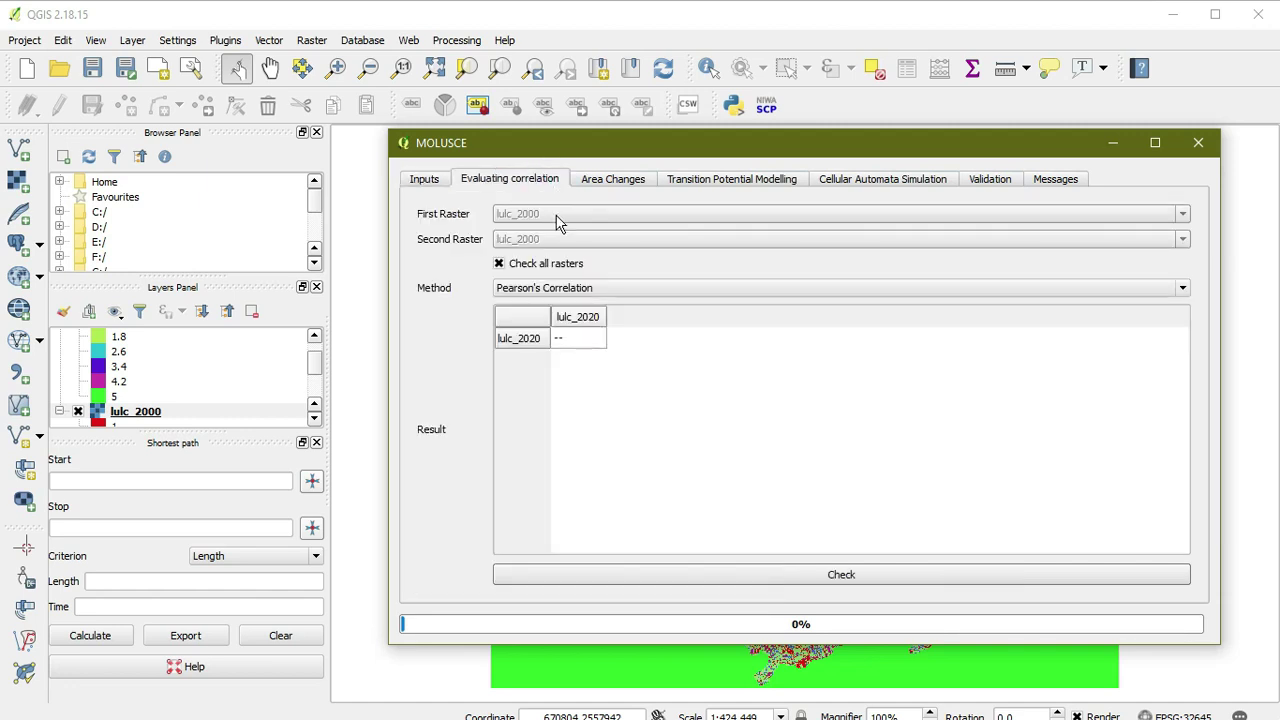
click(785, 579)
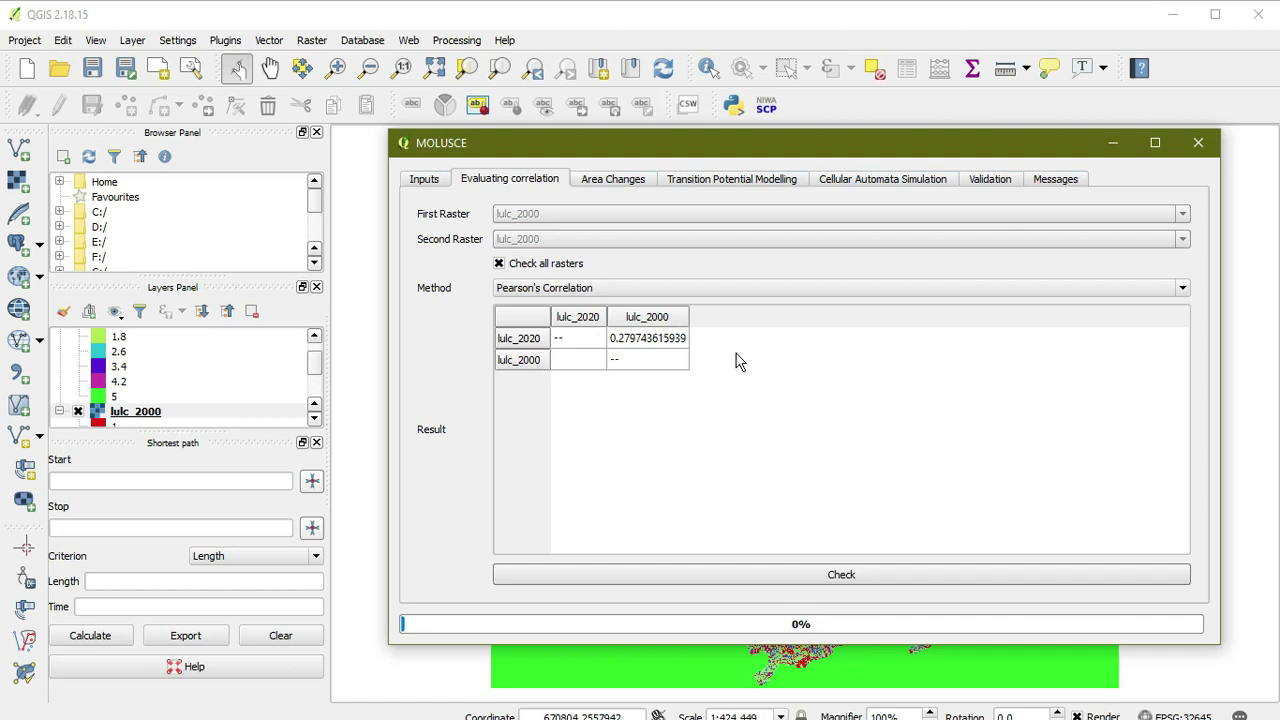
Update the Area Changes tables for 2000 and 2020 class areas and the 6×6 transition matrix
click(610, 186)
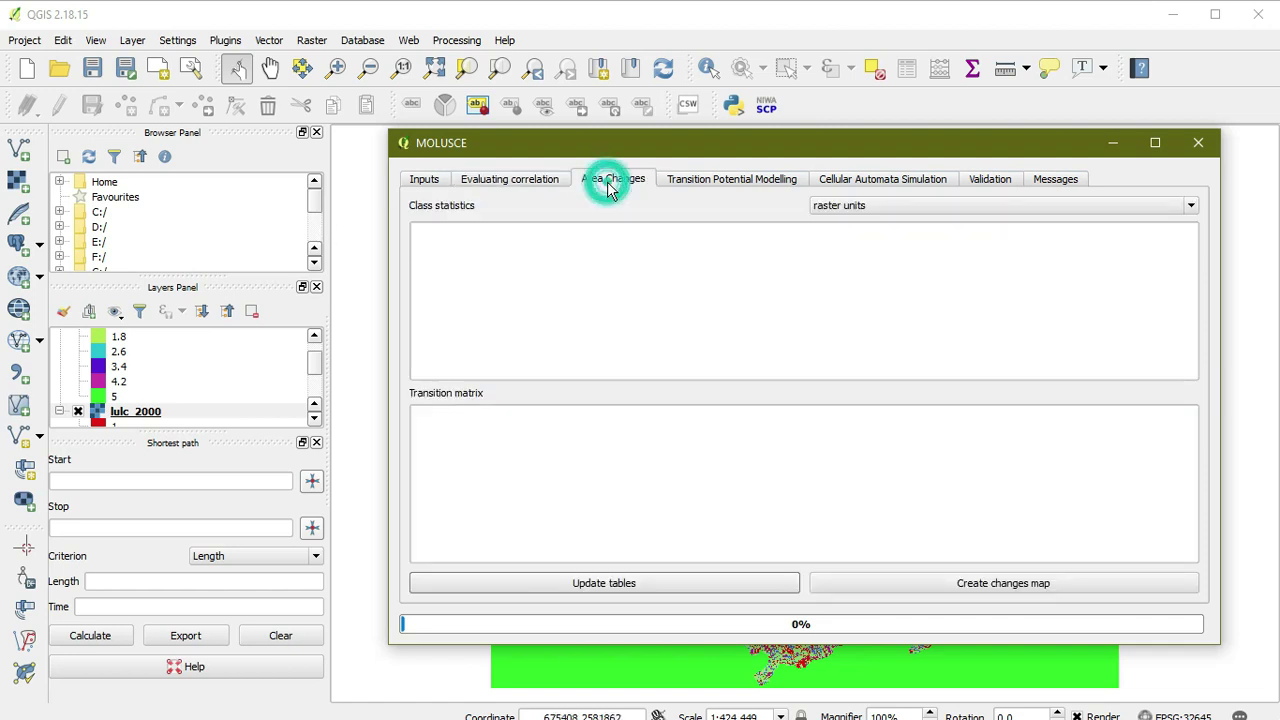
click(675, 585)
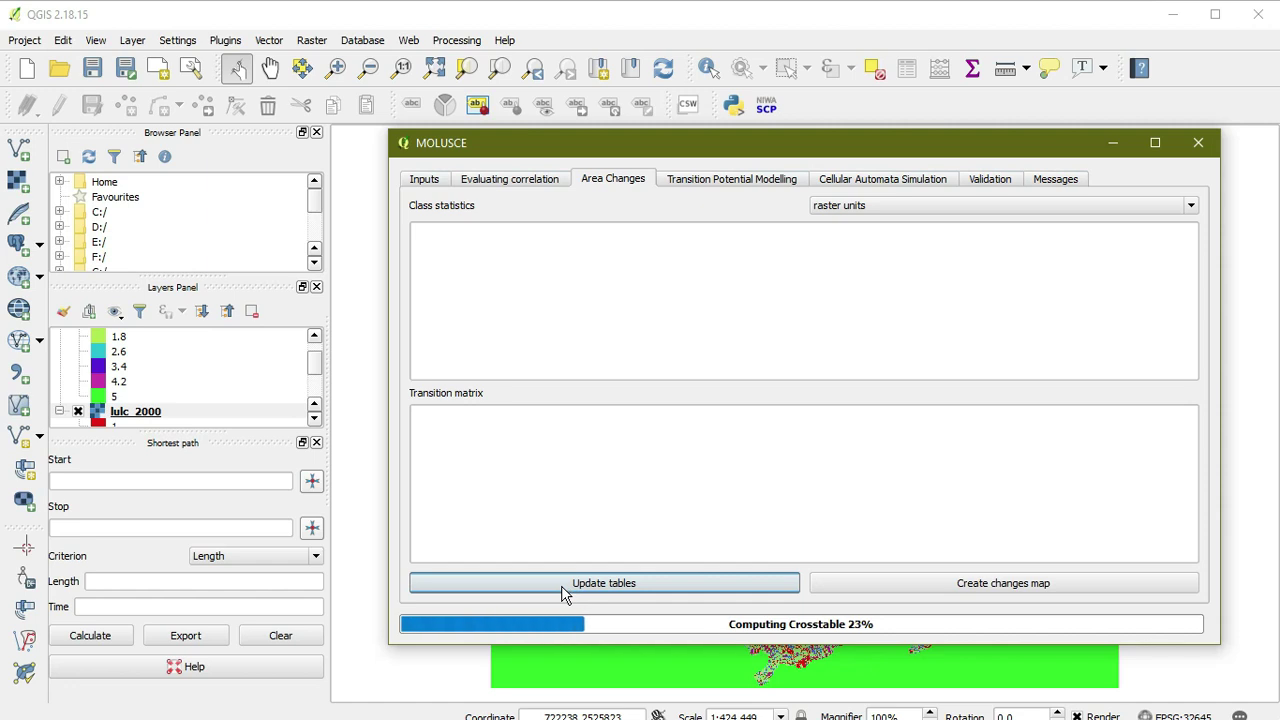
scroll(730, 350, down, 1)
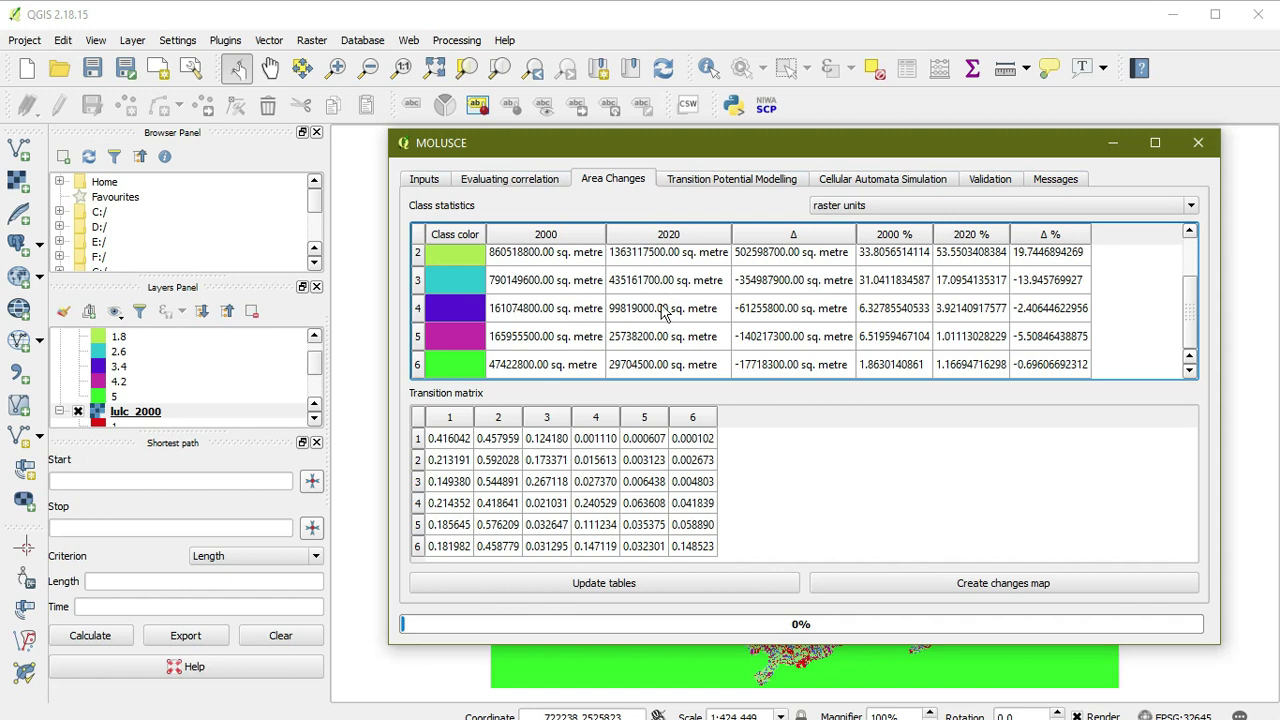
click(1189, 319)
drag(1189, 319, 884, 266)
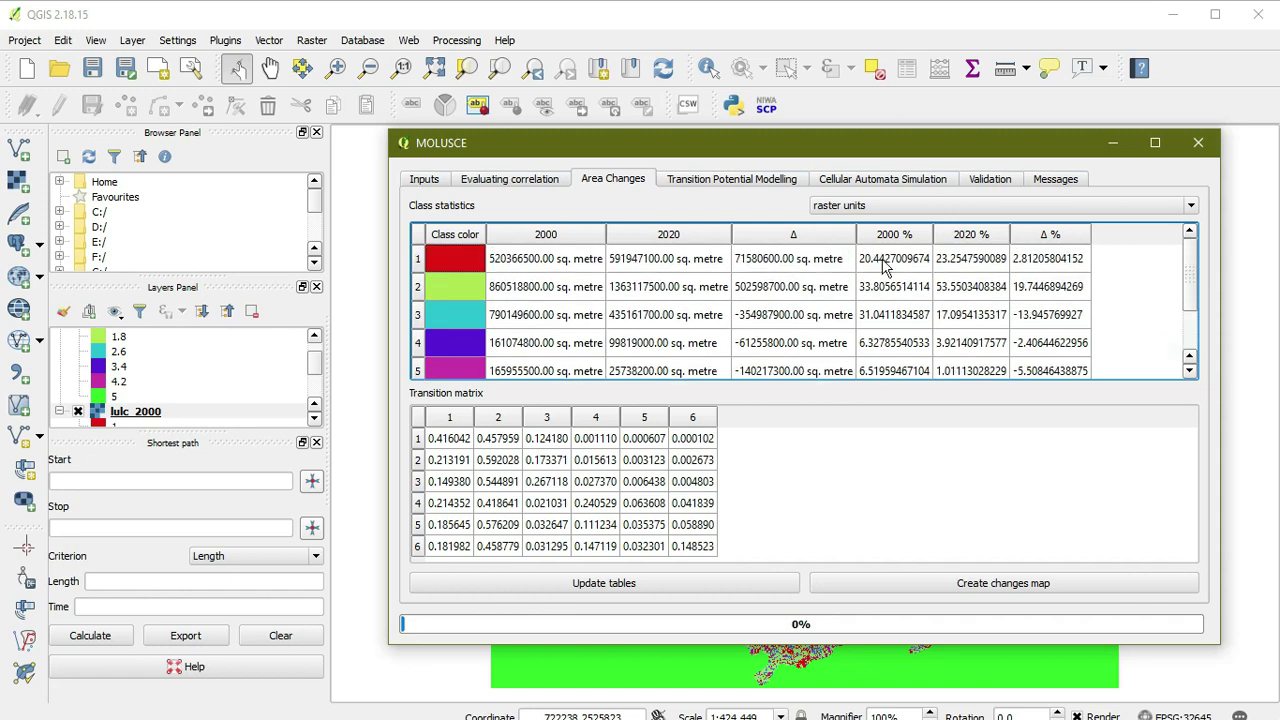
scroll(435, 339, down, 1)
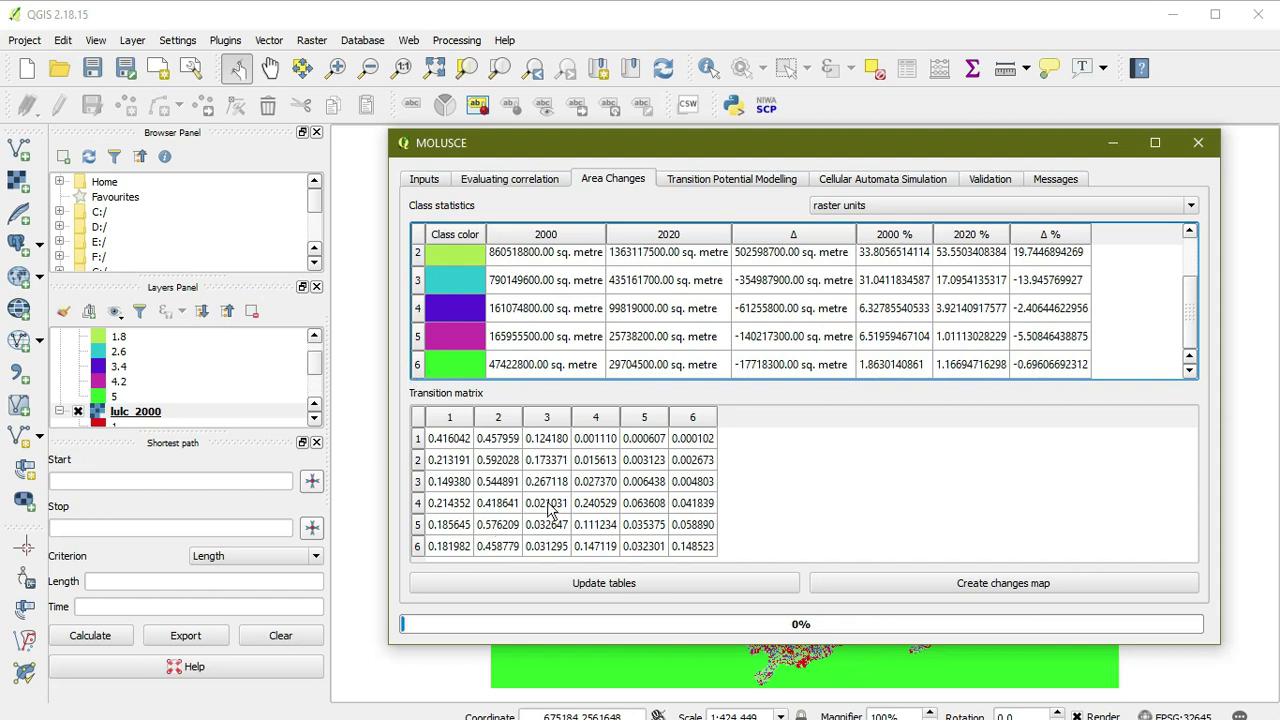
scroll(900, 308, up, 1)
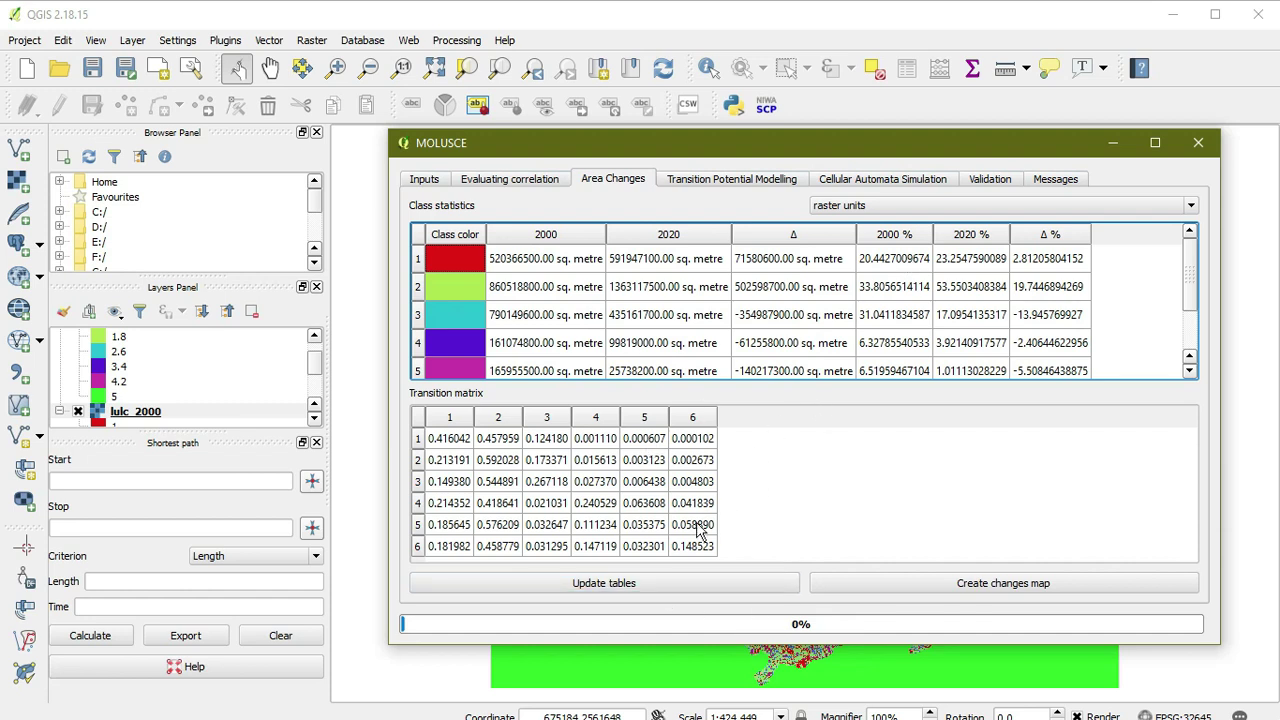
Create the land-cover change map and save it as Chnage_year_2000To_20
click(1012, 588)
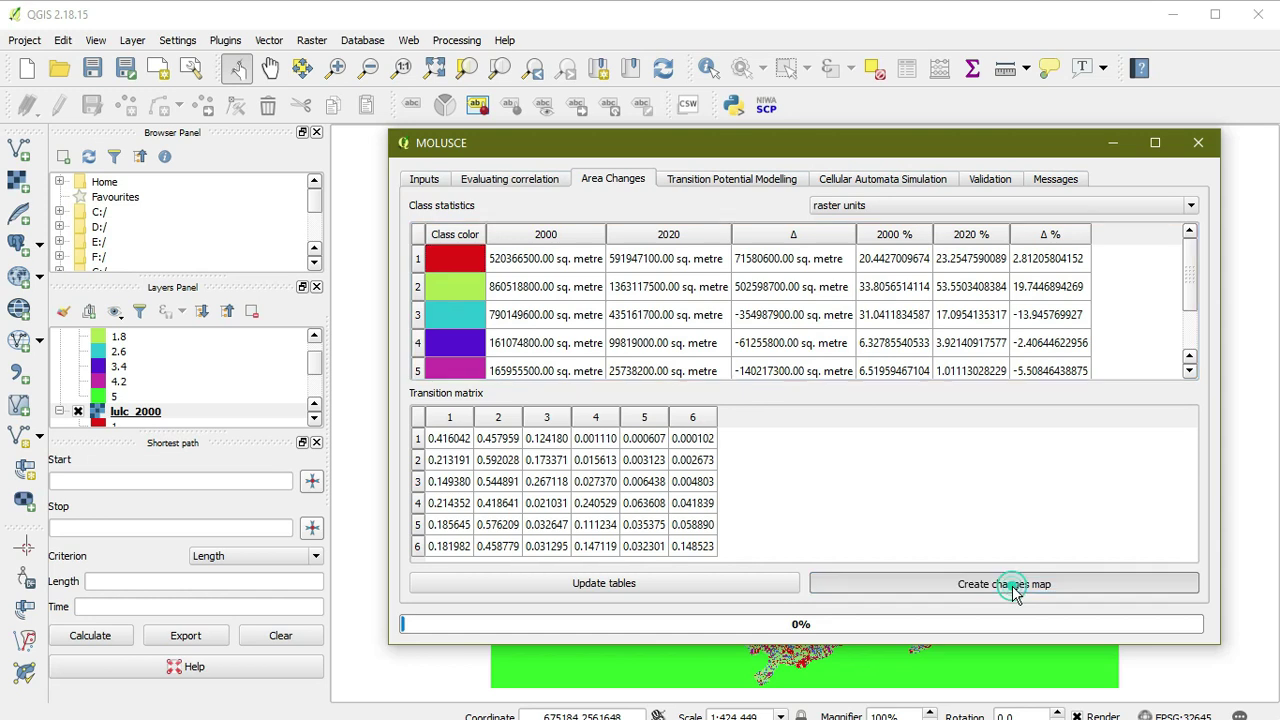
scroll(637, 551, down, 1)
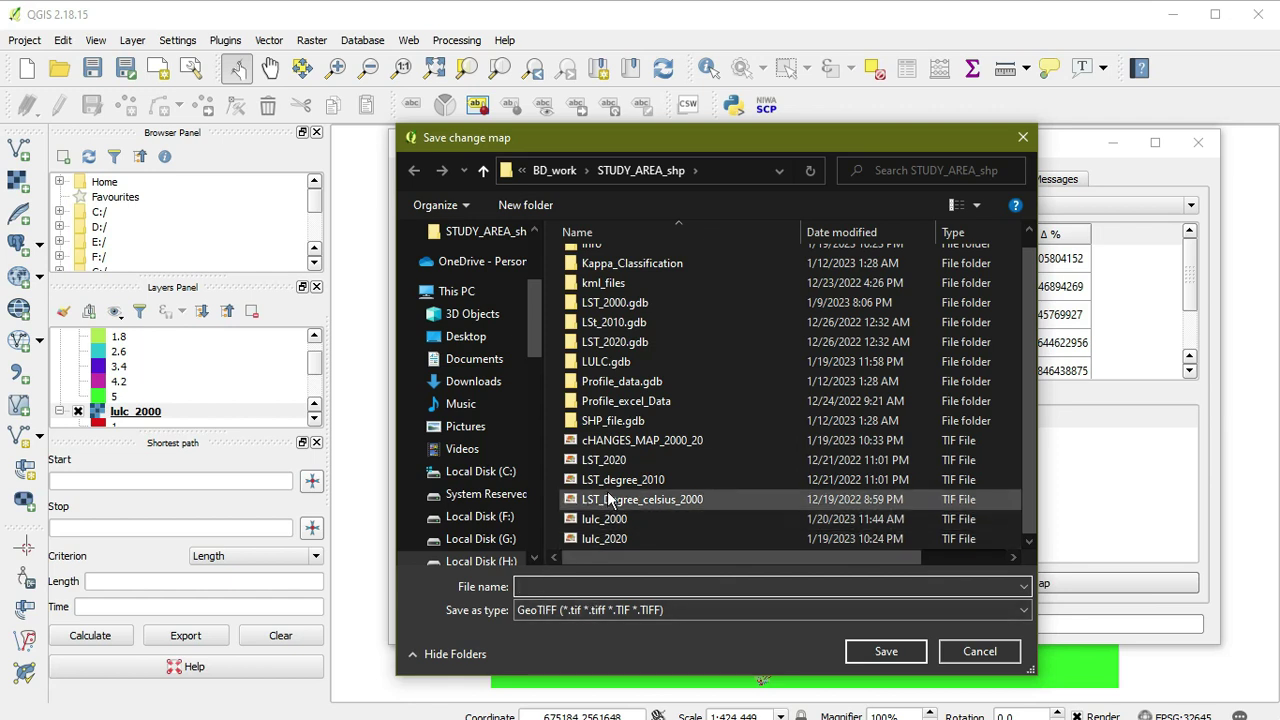
click(568, 586)
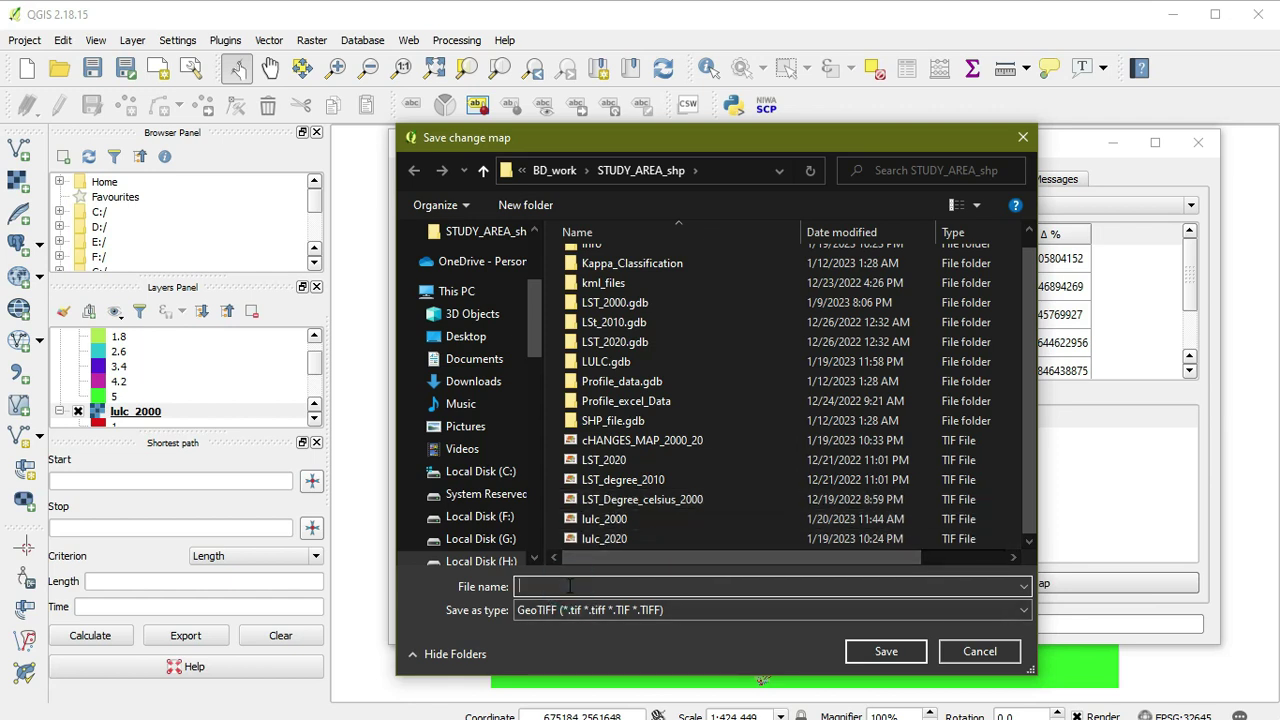
text(Chnage_year_2000To_20)
click(895, 651)
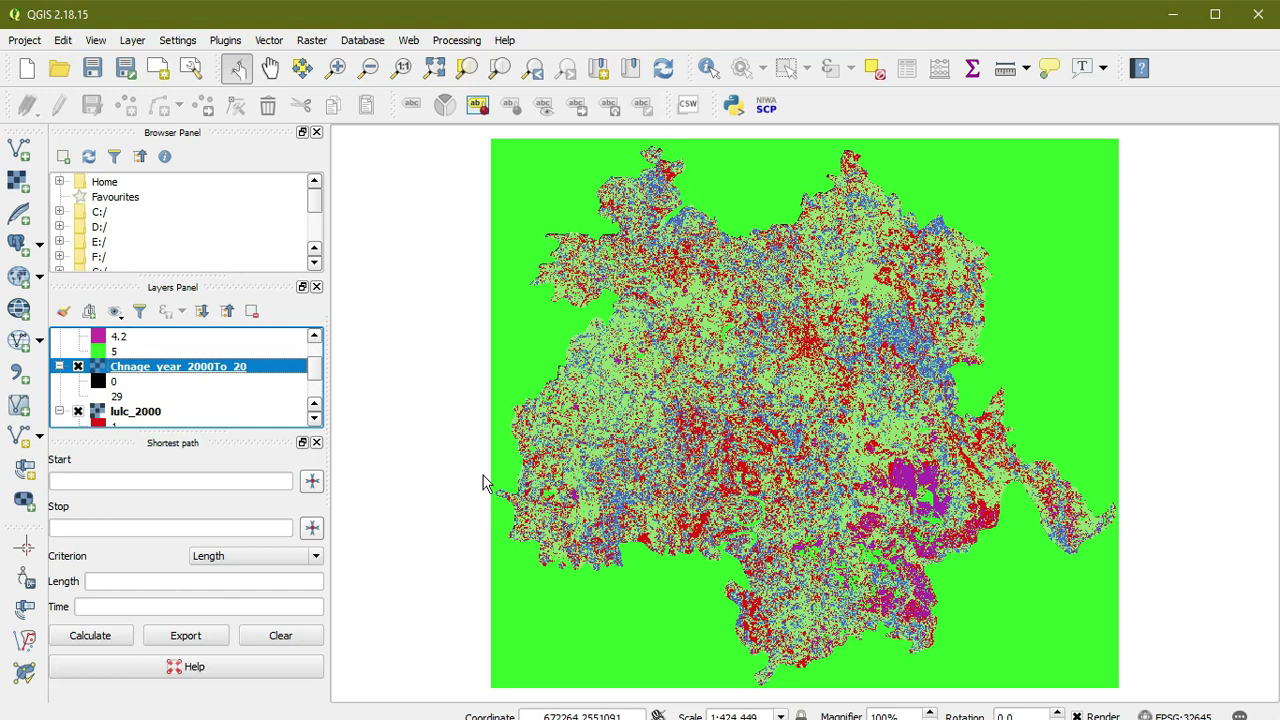
Back in MOLUSCE, train the transition neural network, reaching validation kappa 0.88898
key(alt+Tab)
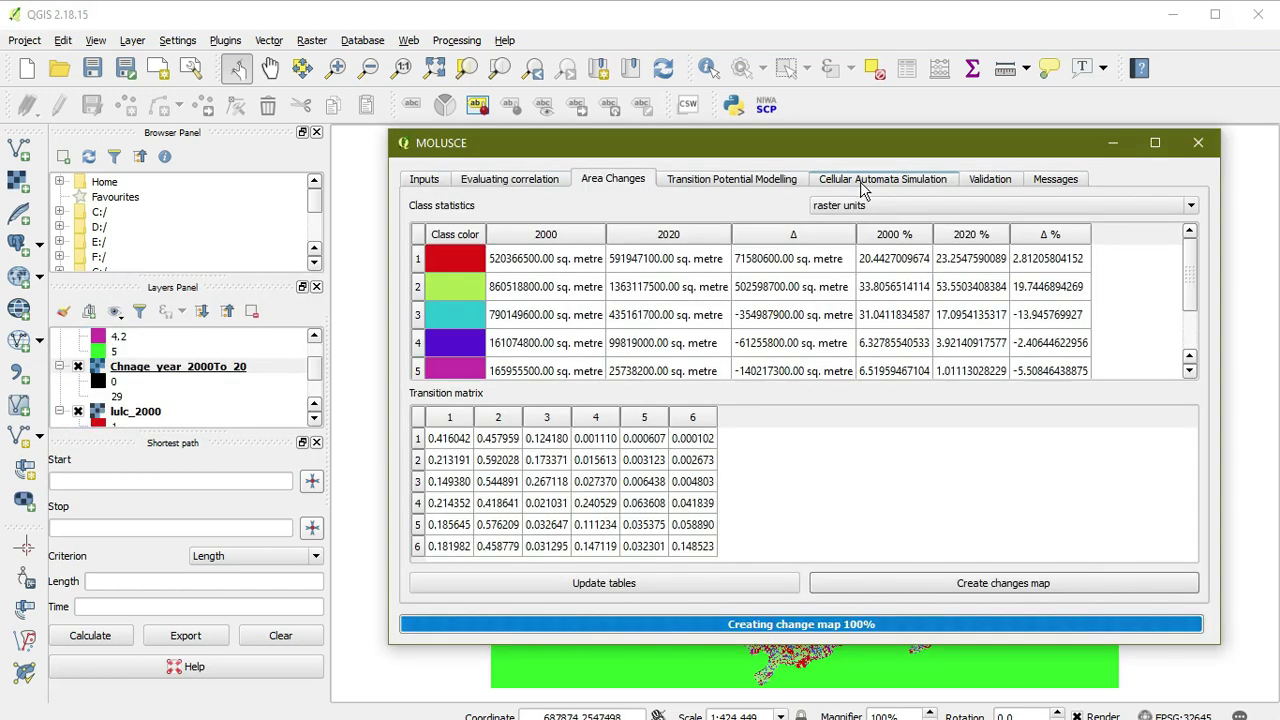
click(861, 180)
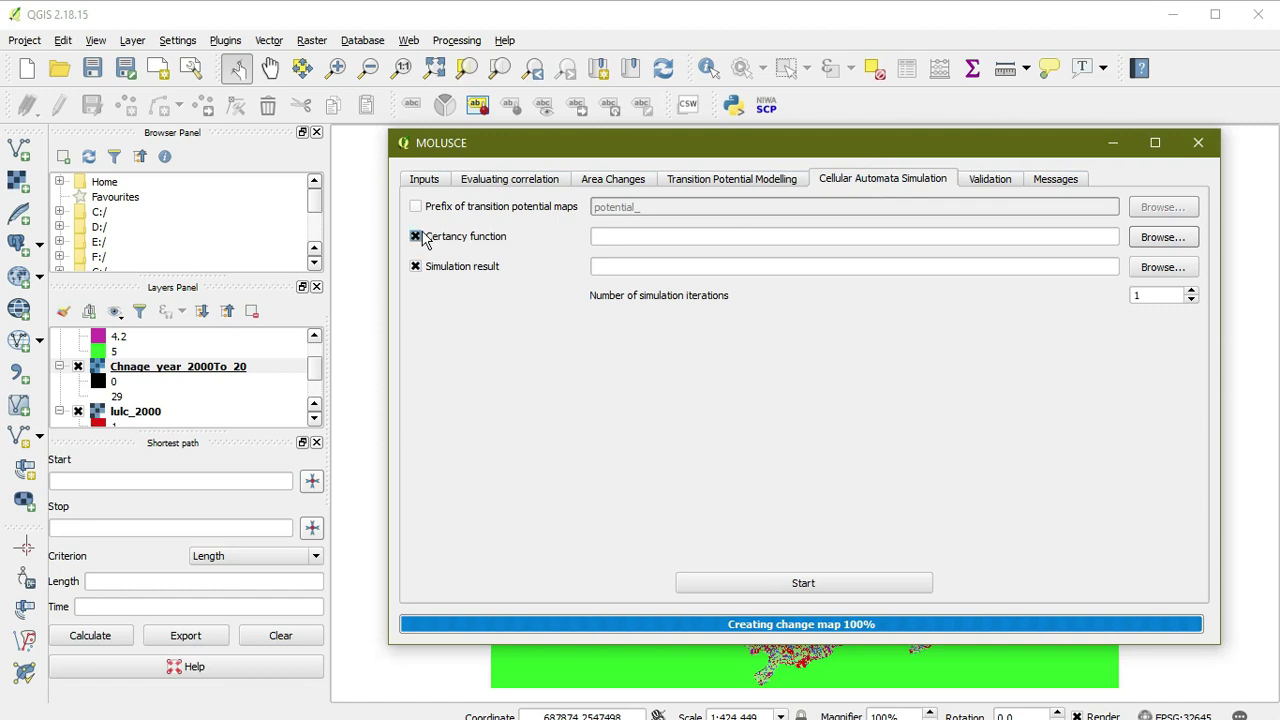
click(756, 178)
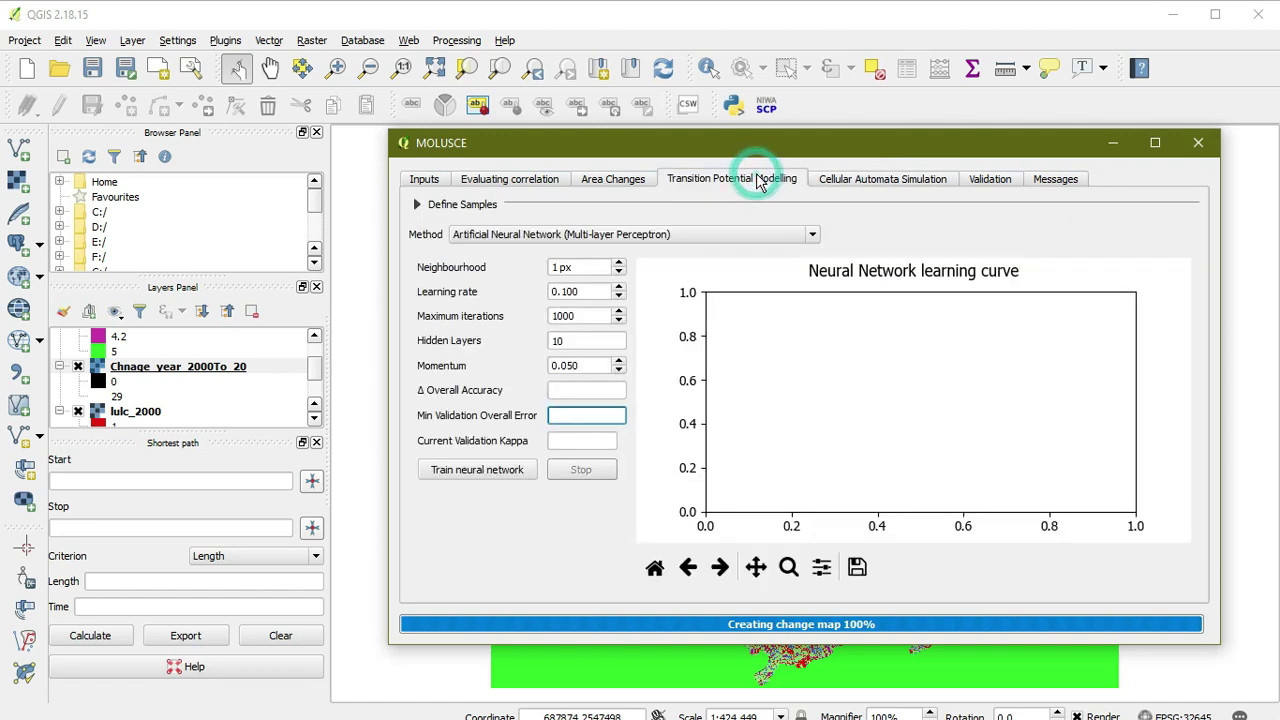
click(443, 470)
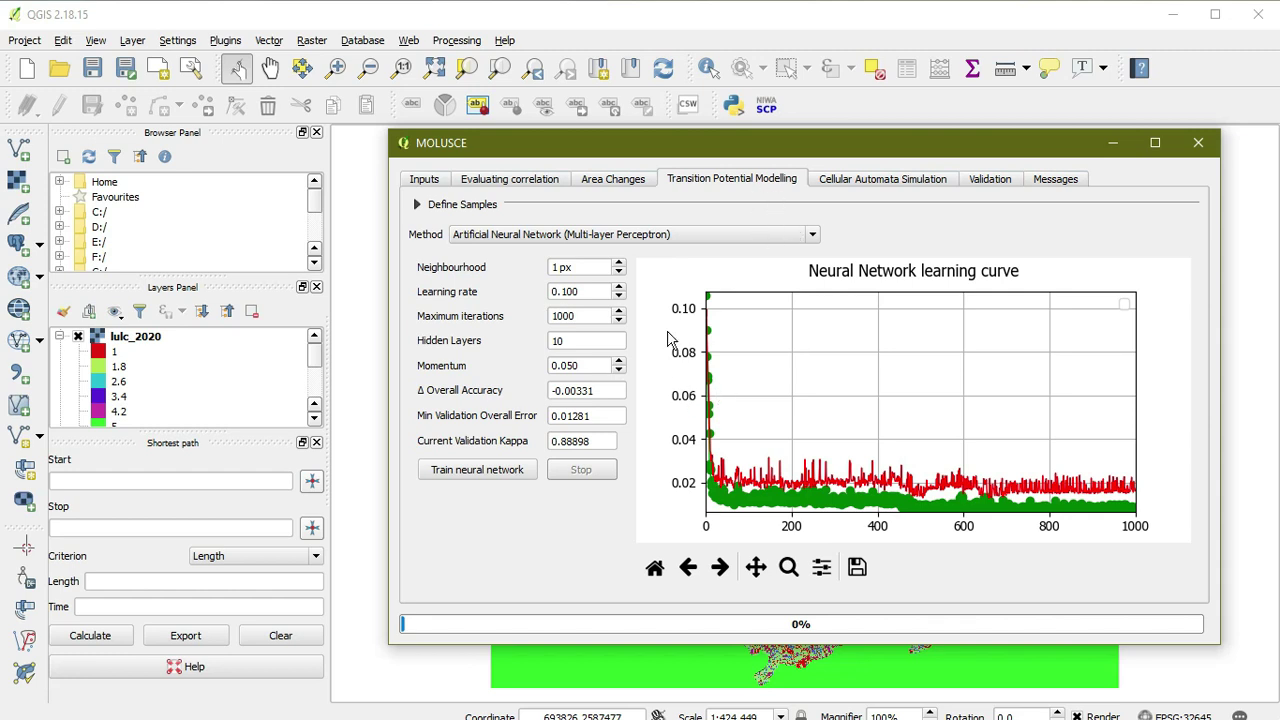
In Cellular Automata Simulation, disable the certainty function and set output Future_predicted_map_2030.tif
click(903, 178)
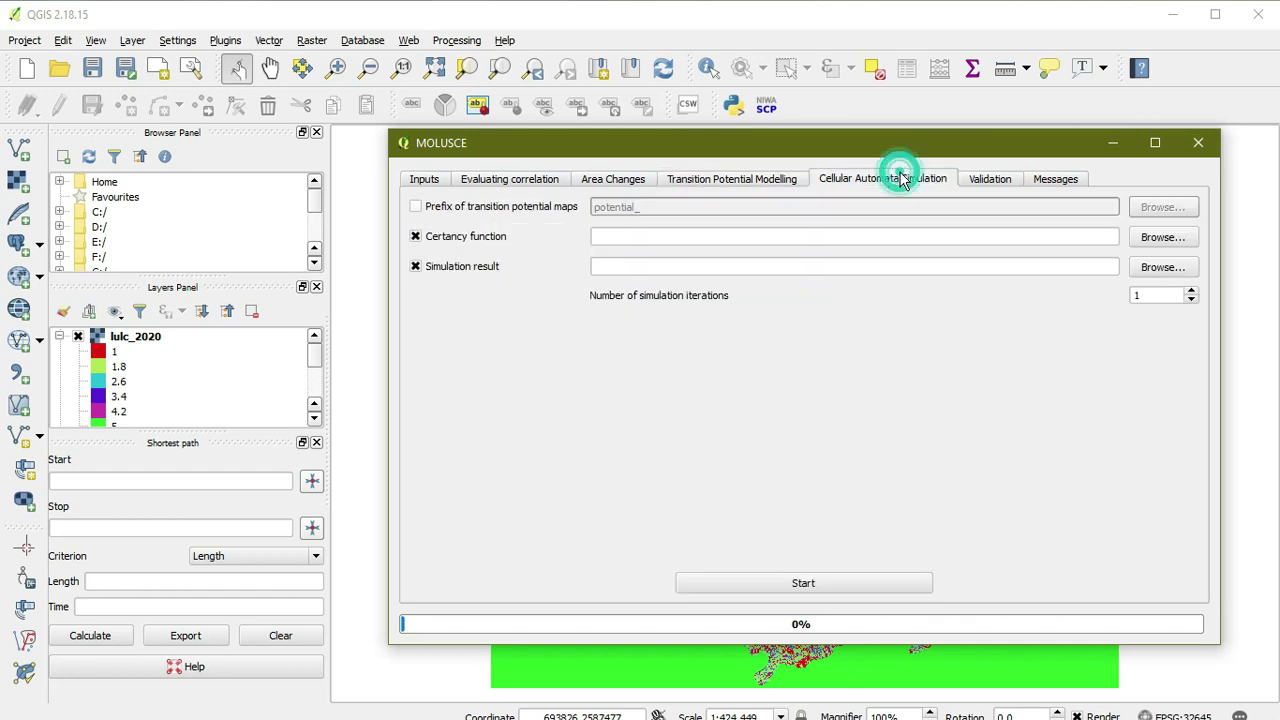
click(416, 238)
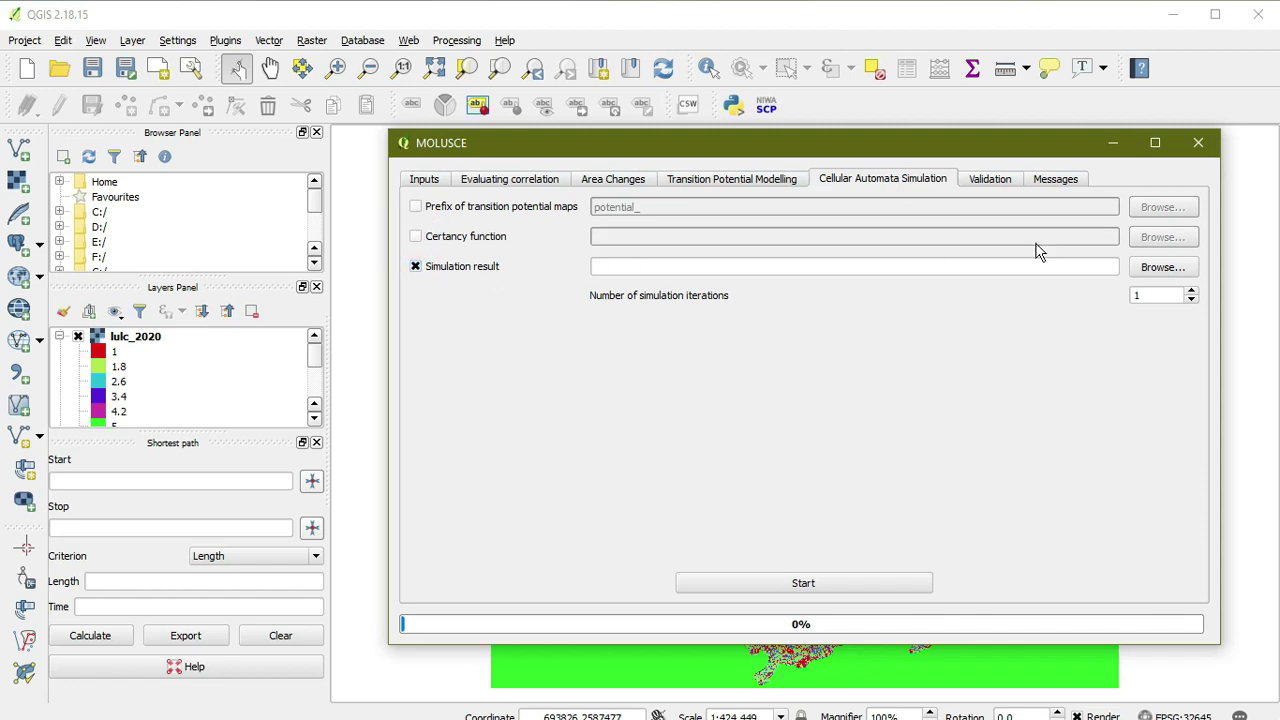
click(1147, 277)
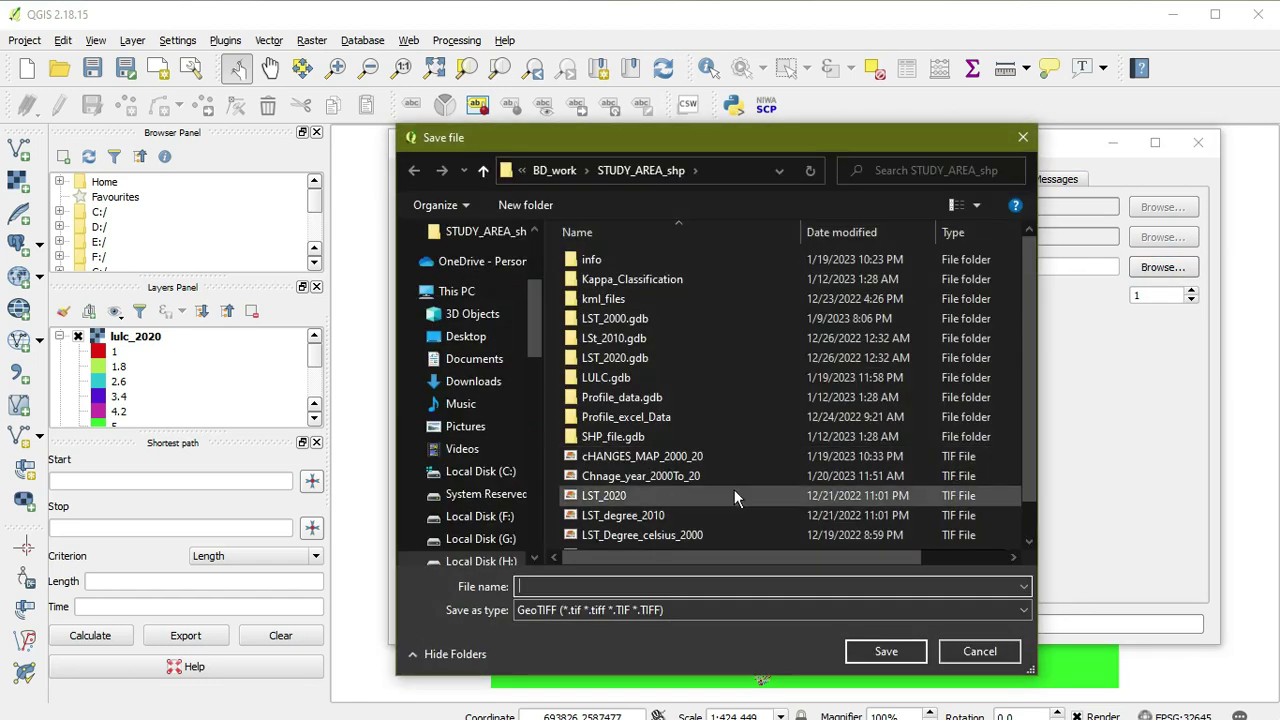
scroll(699, 480, down, 1)
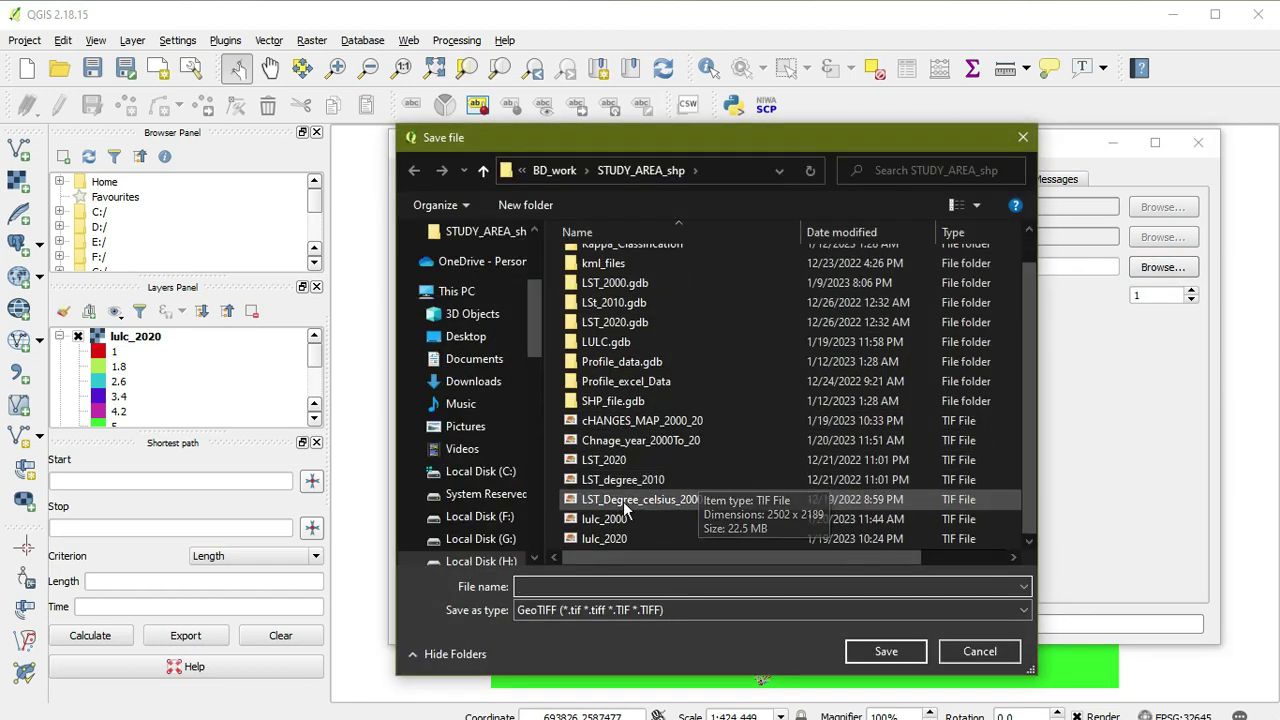
click(631, 586)
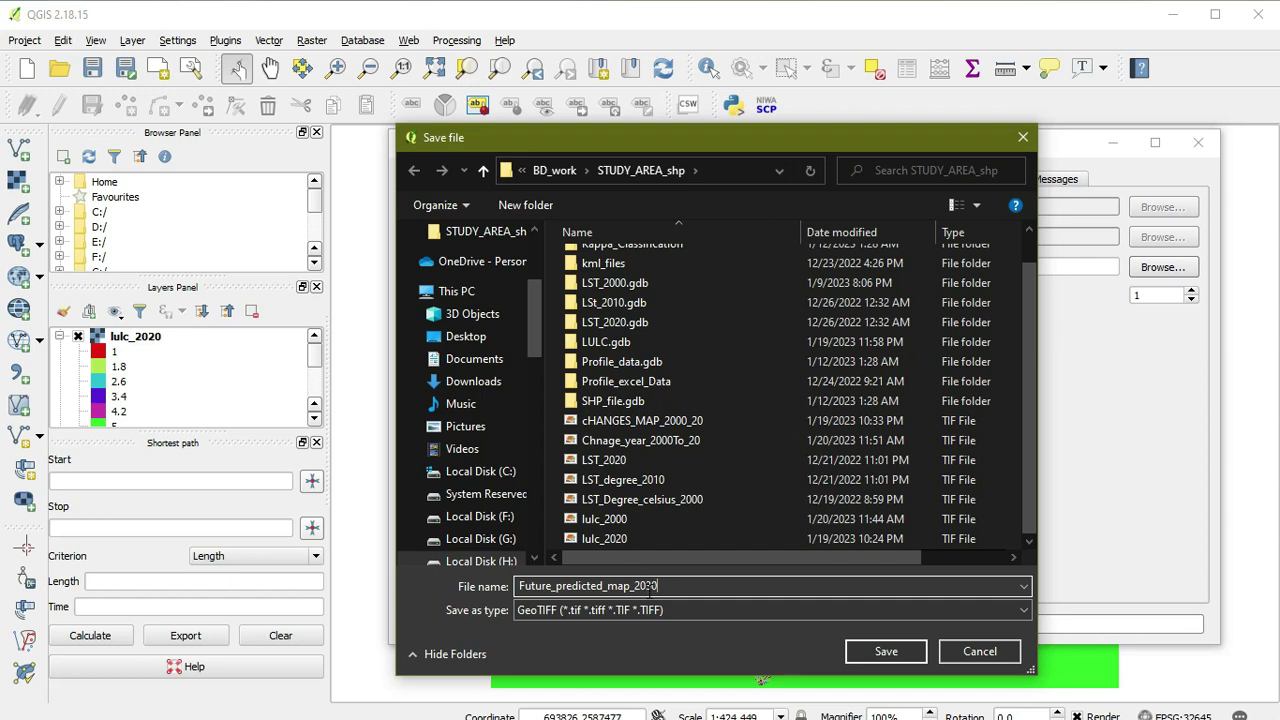
click(890, 653)
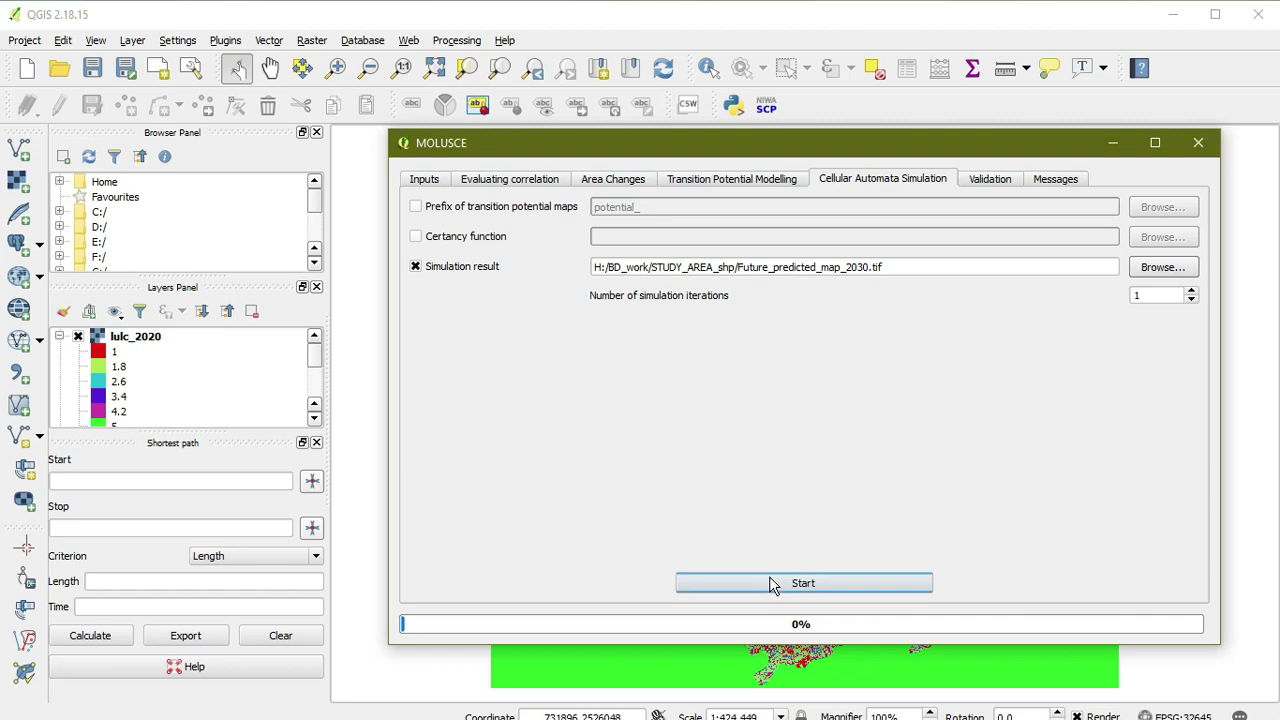
Run the 2030 simulation and select the new Future_predicted_map_2030 layer in QGIS
click(768, 588)
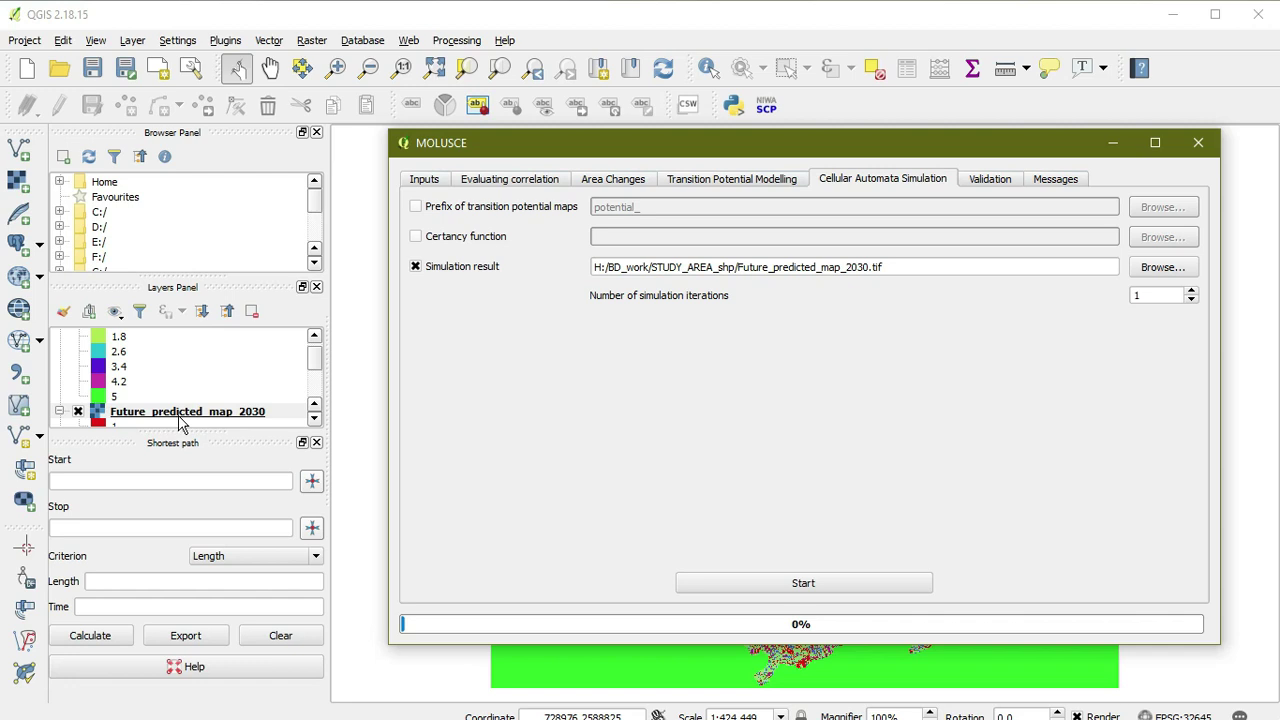
click(248, 418)
click(199, 417)
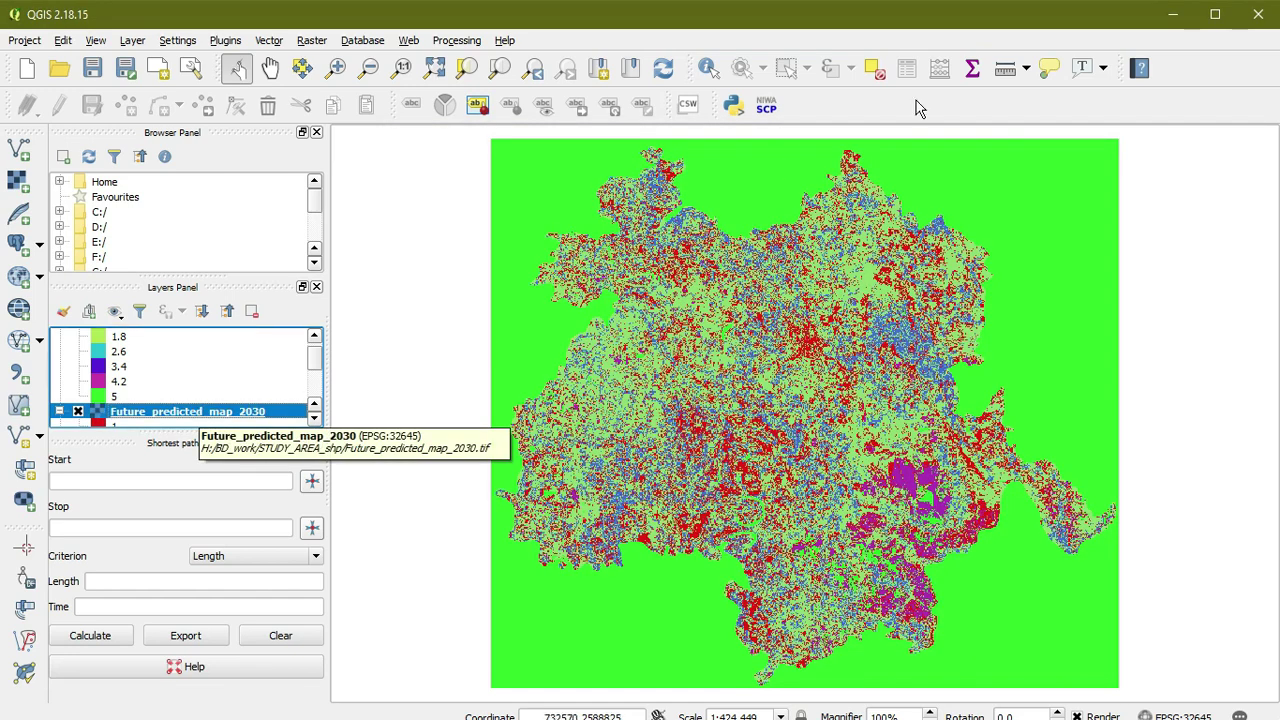
key(alt+Tab)
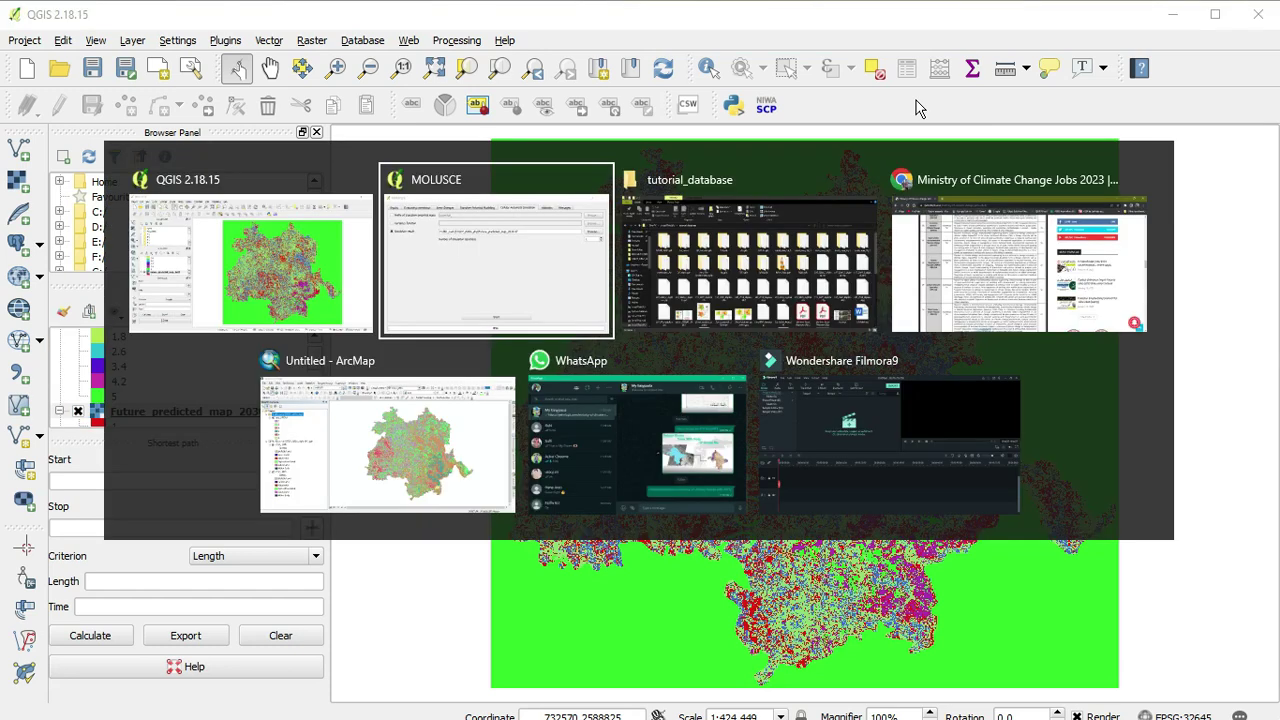
In ArcMap, add Future_predicted_map_2030.tif from STUDY_AREA_shp without building pyramids
key(Tab)
key(Tab)
key(Tab)
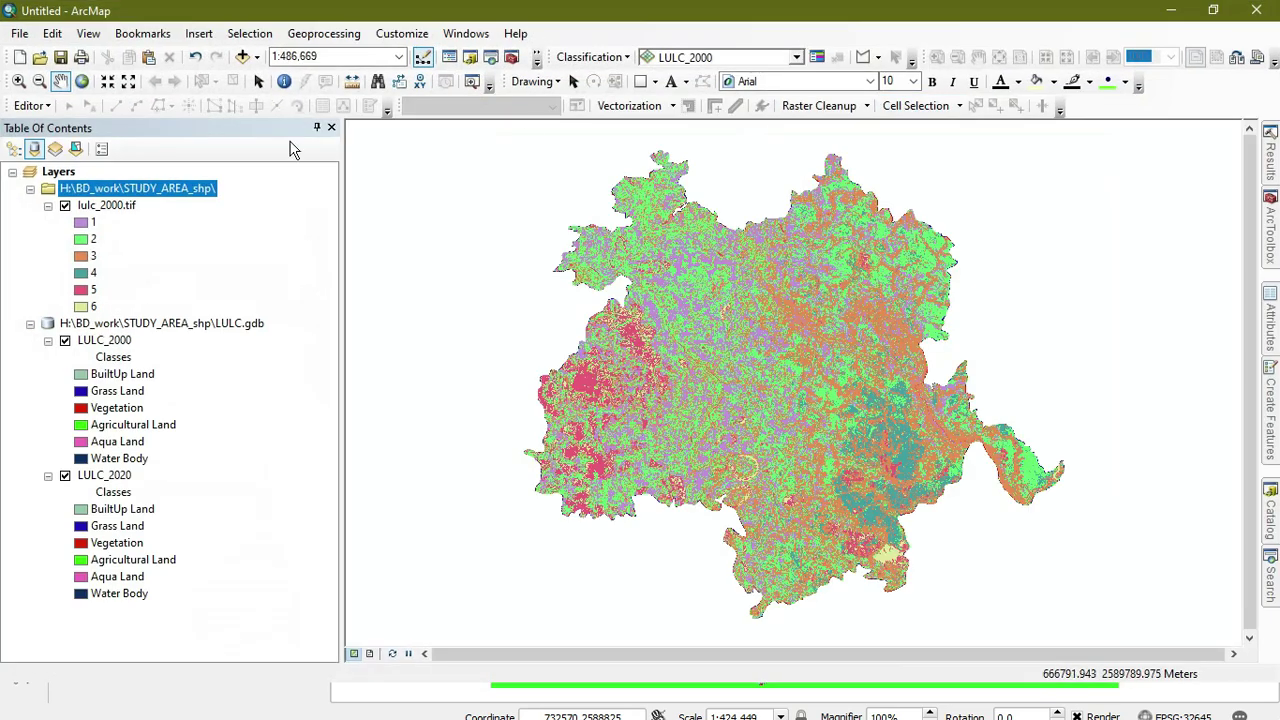
click(247, 54)
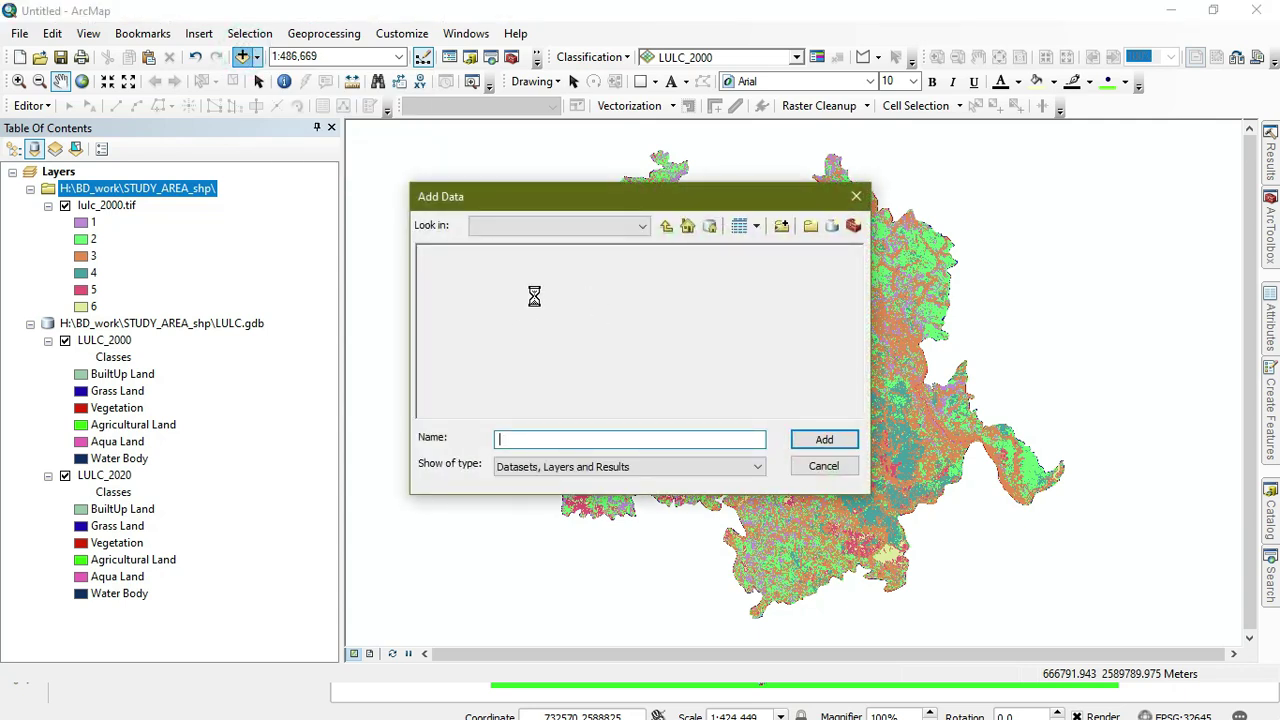
click(667, 226)
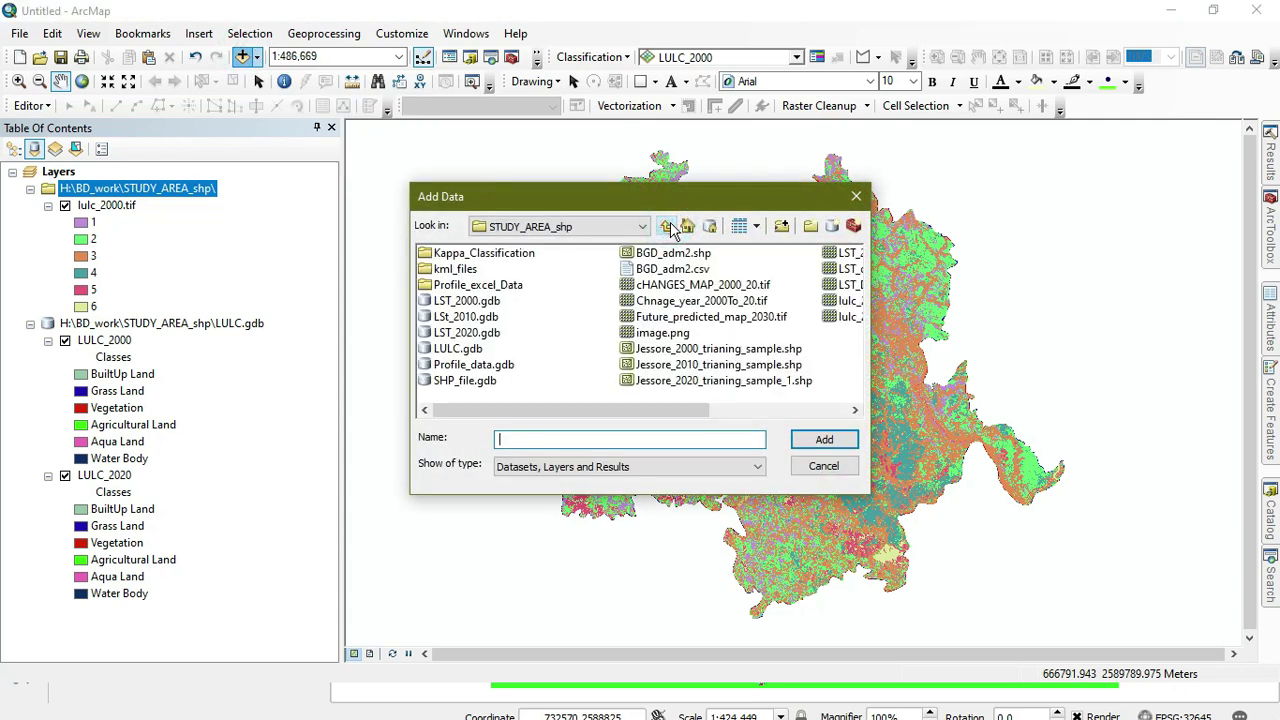
scroll(685, 392, right, 2)
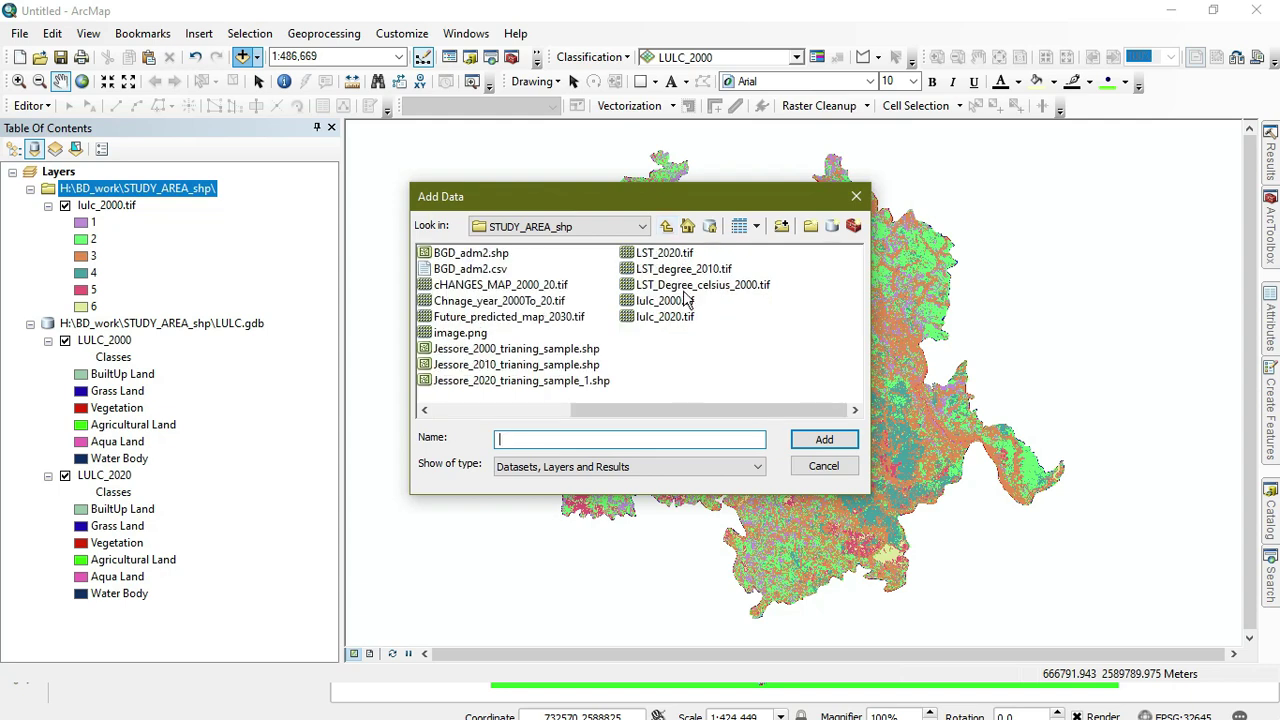
click(509, 318)
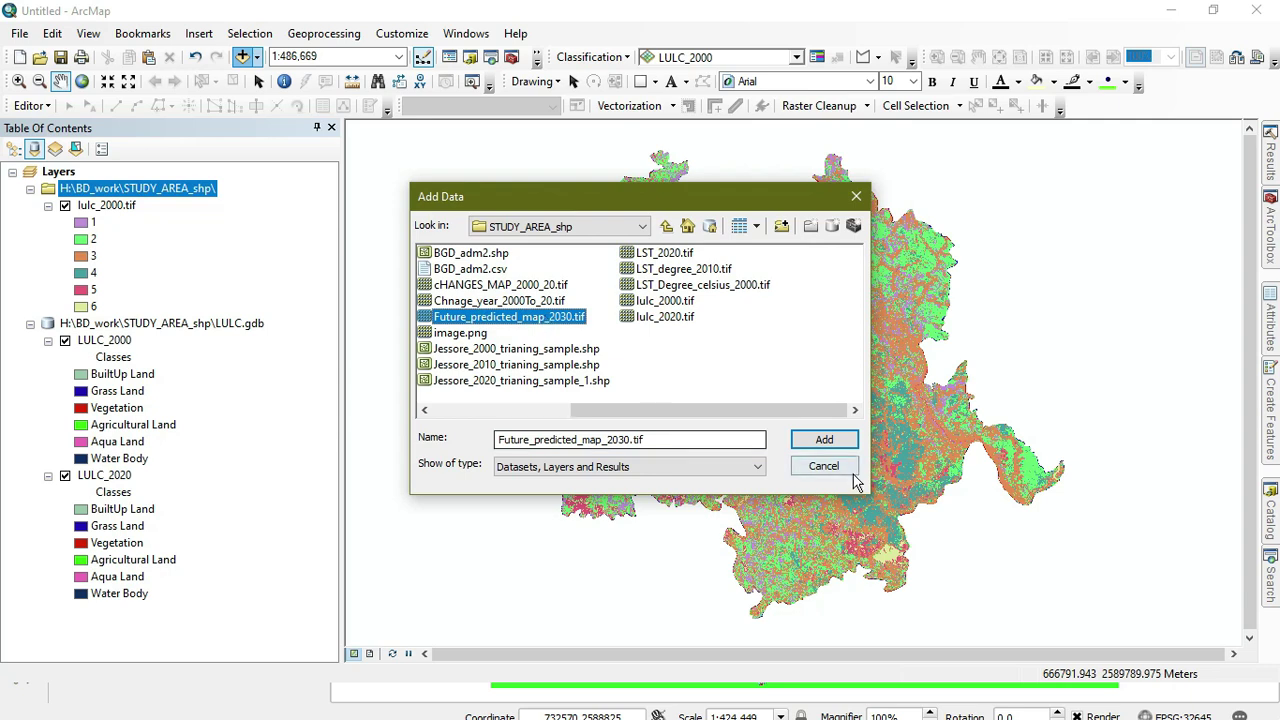
click(824, 440)
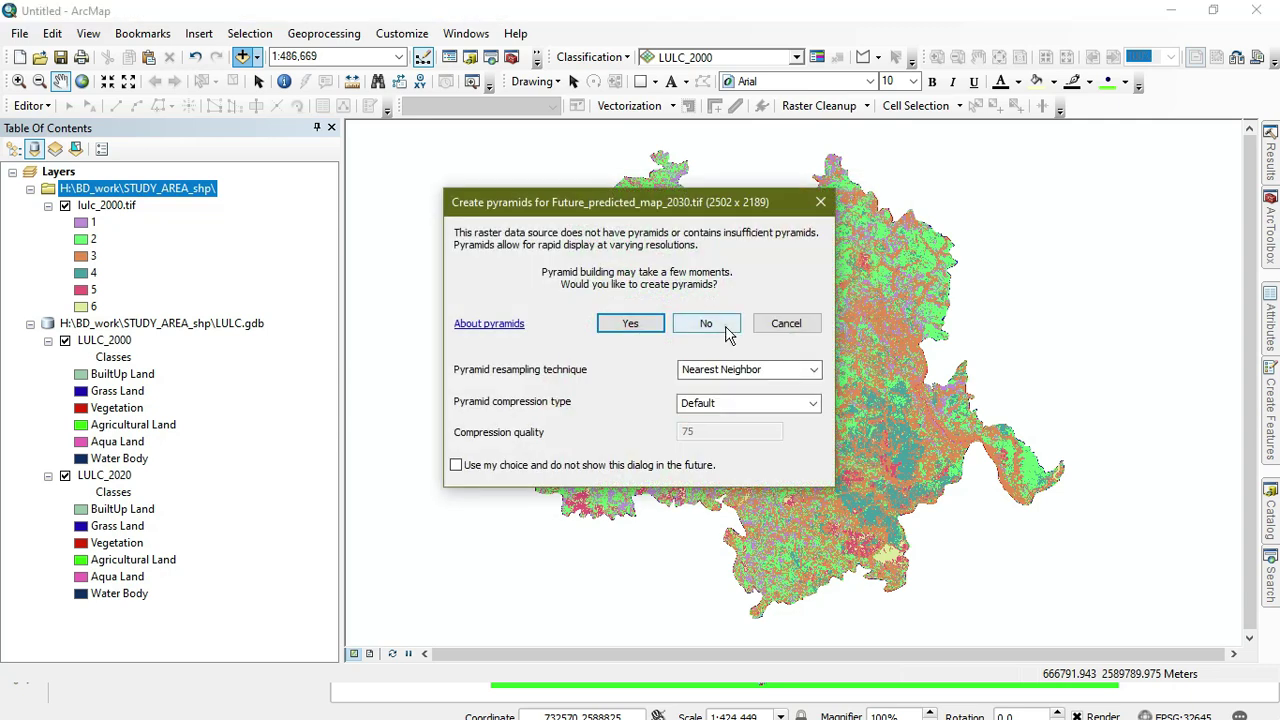
click(708, 325)
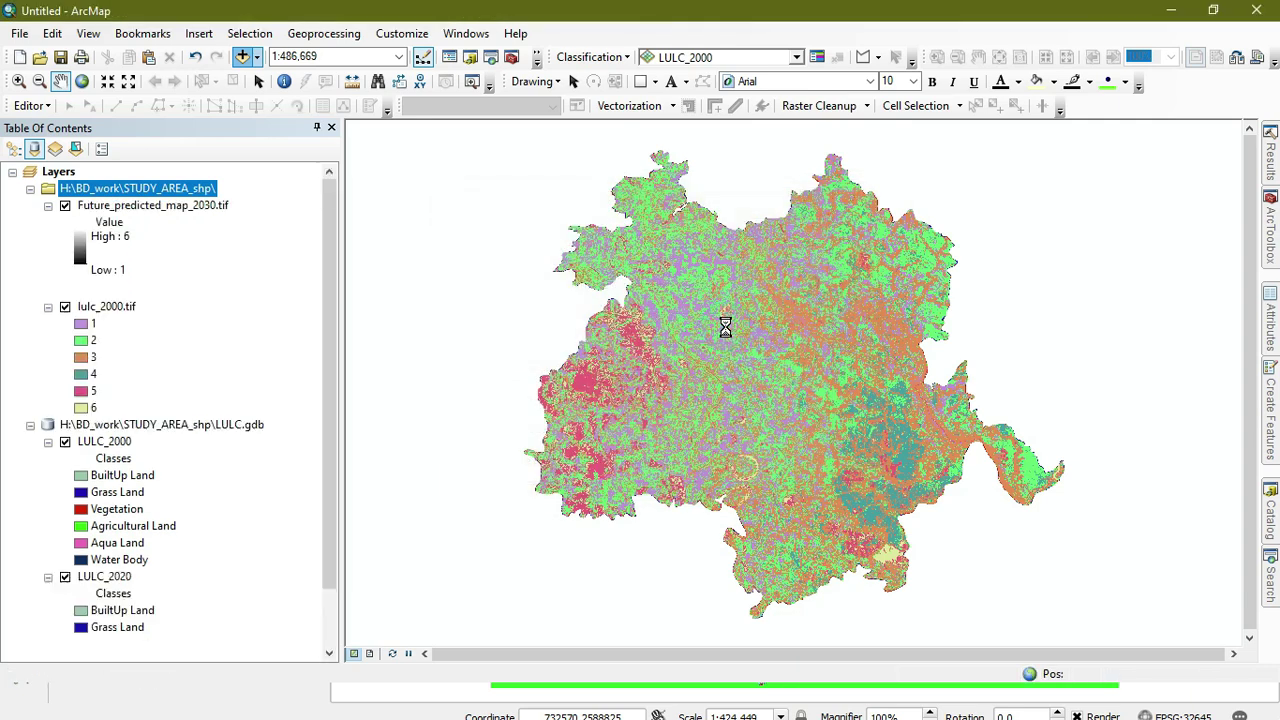
Set the 2030 layer's symbology to Unique Values and build its attribute table
right_click(153, 220)
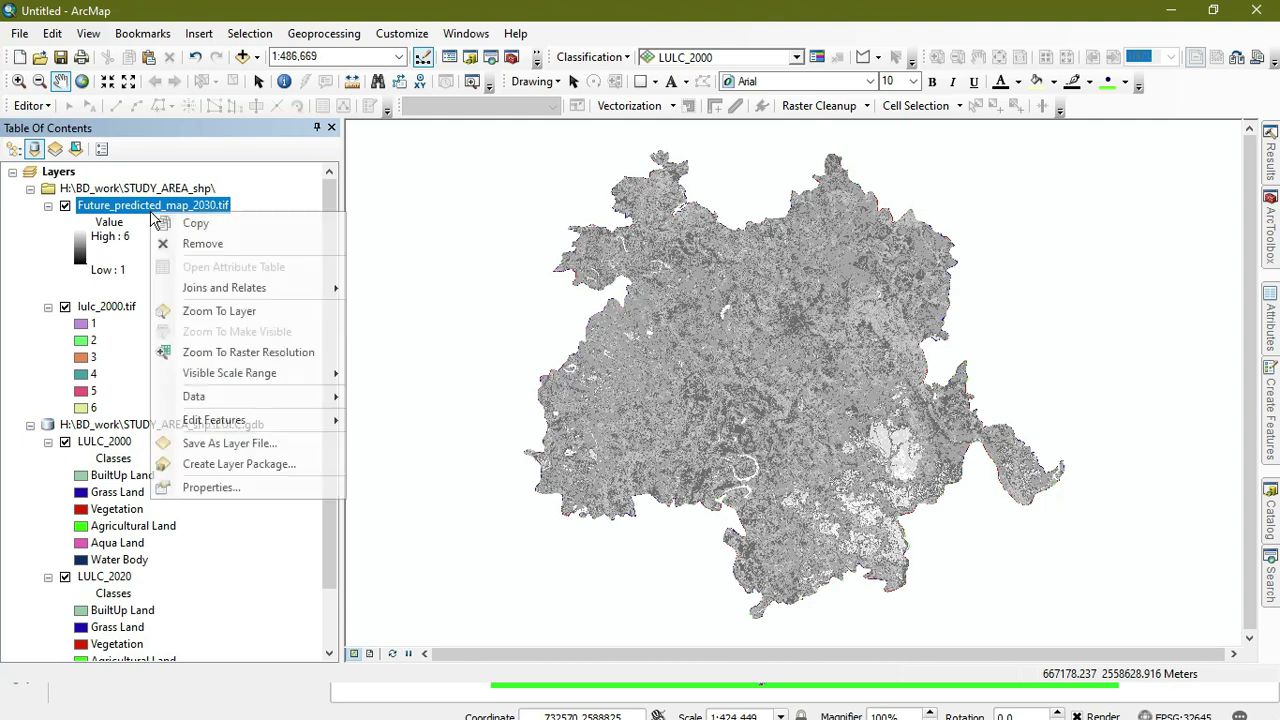
click(212, 488)
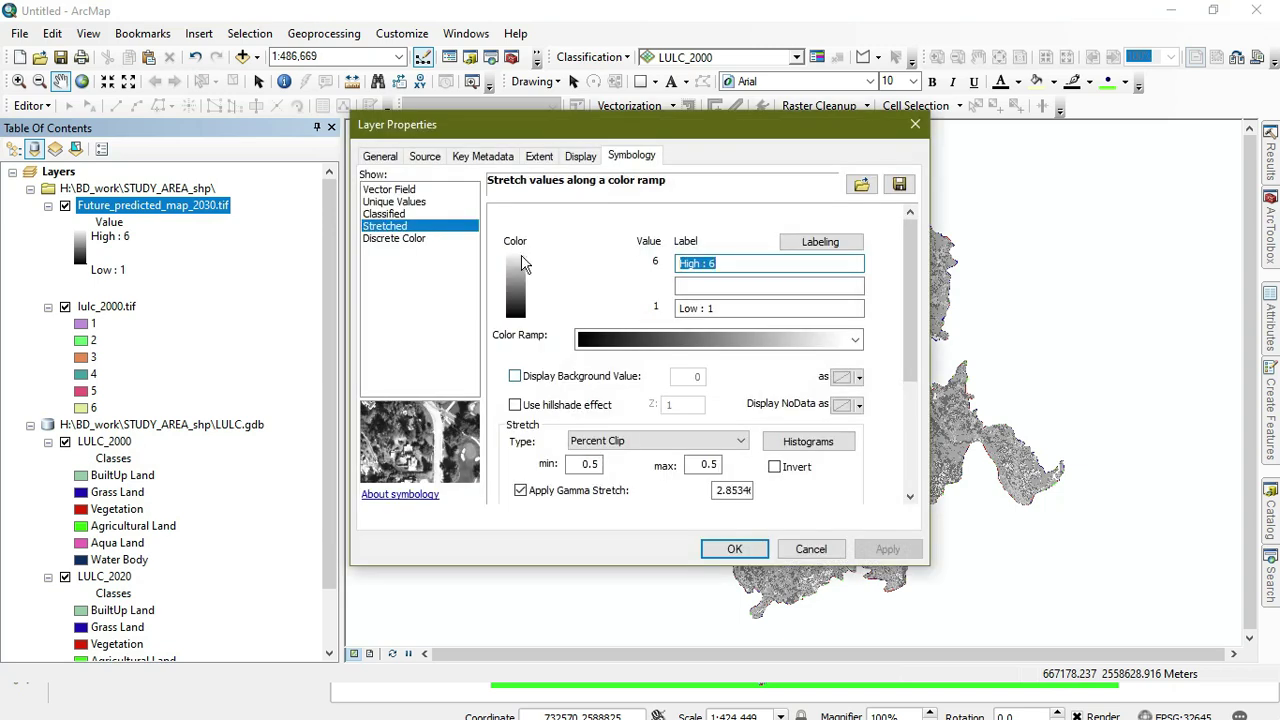
click(398, 202)
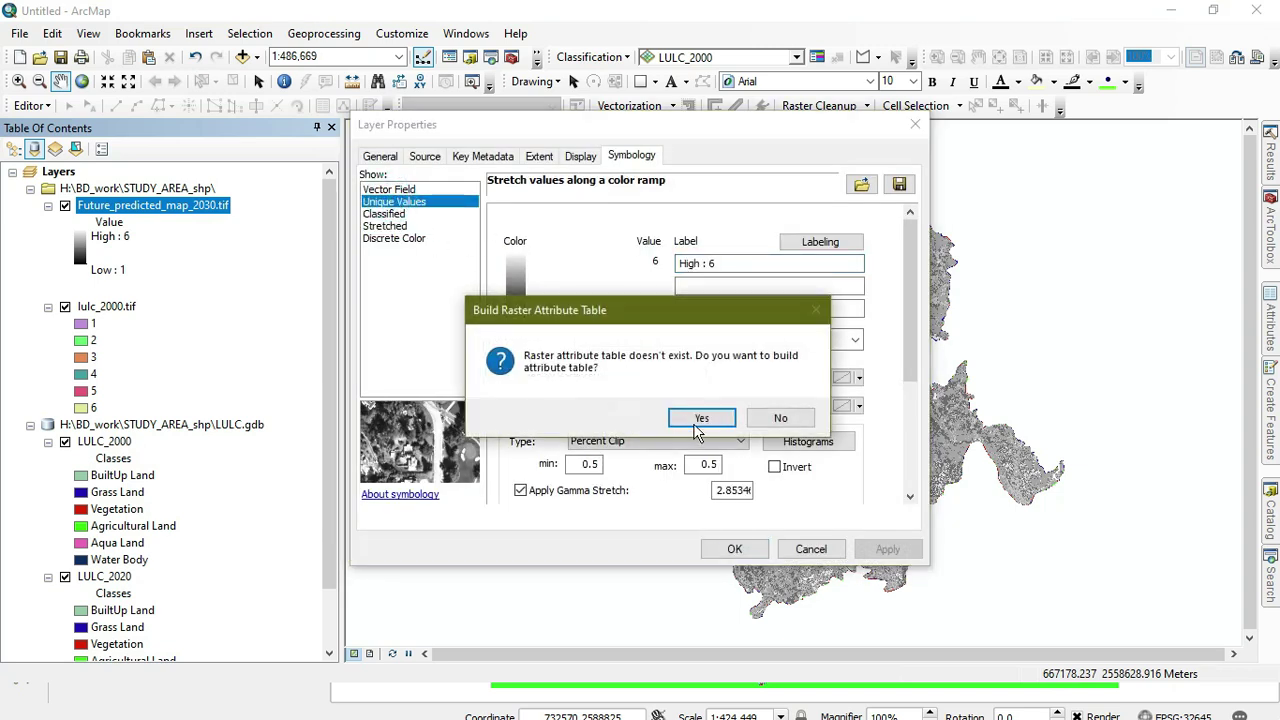
click(700, 420)
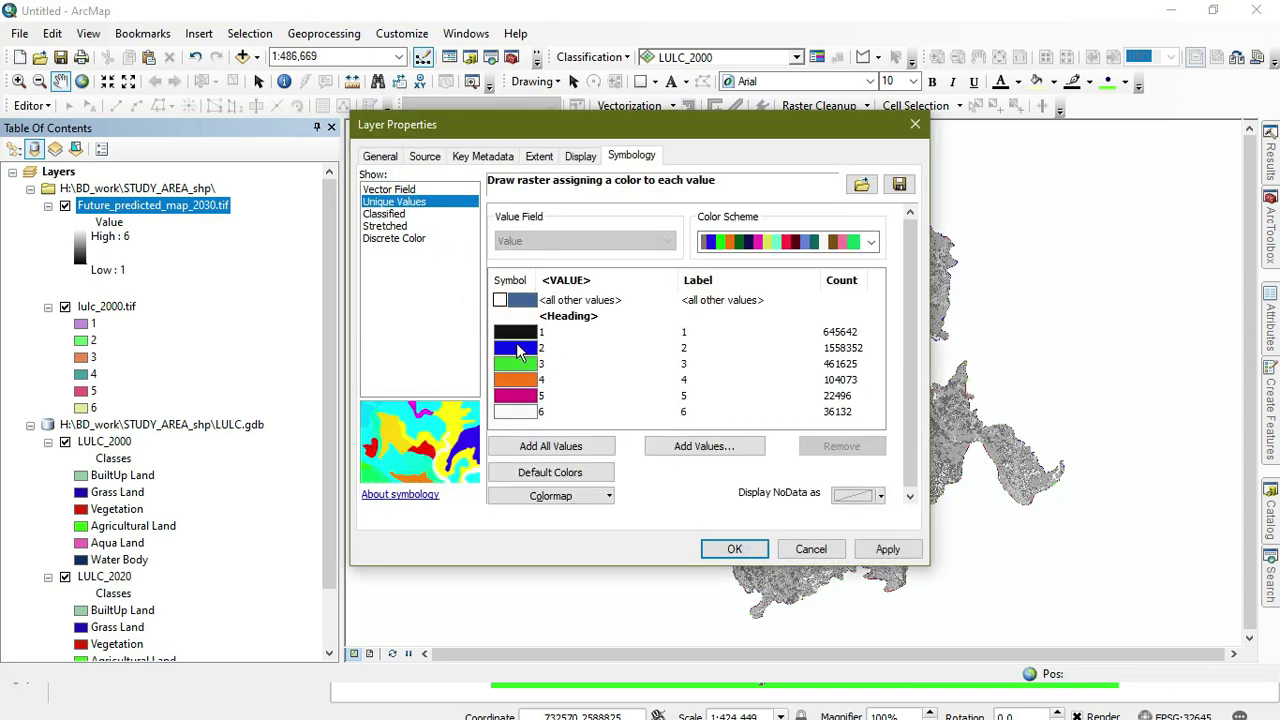
Colour values 1–6 red, light green, dark green, yellow, light blue and blue, then apply
click(516, 332)
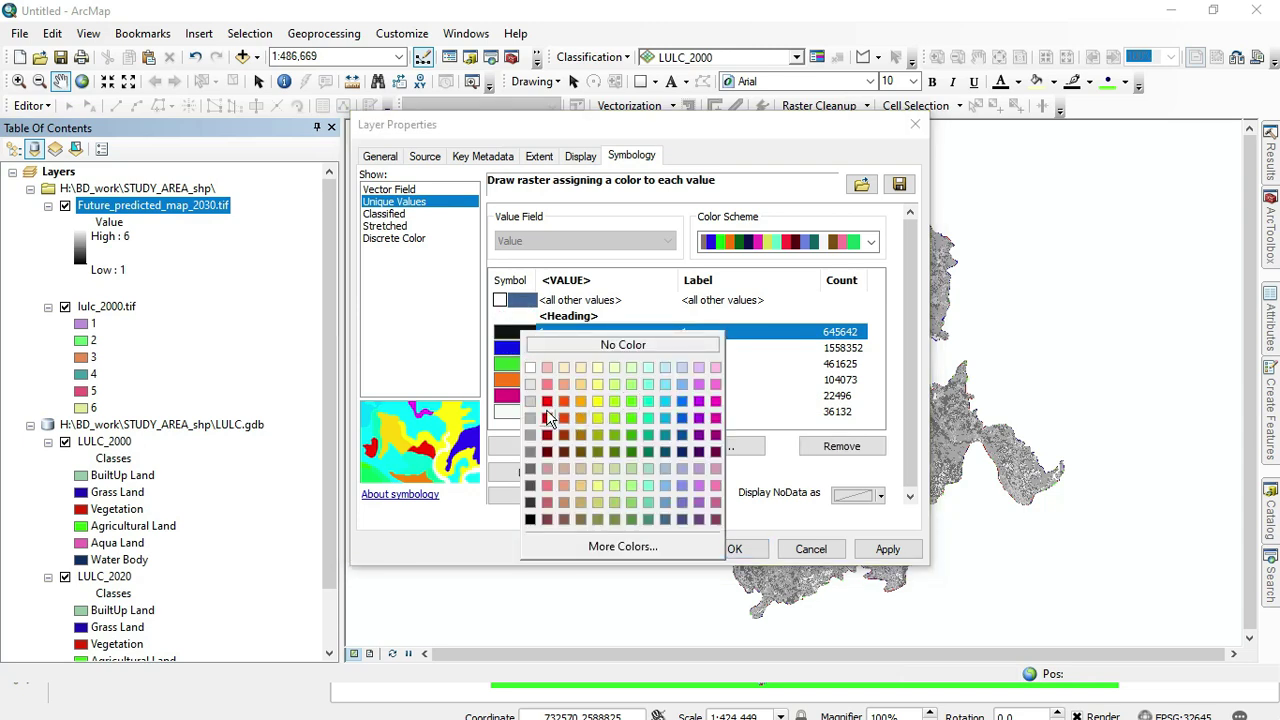
click(547, 415)
click(517, 350)
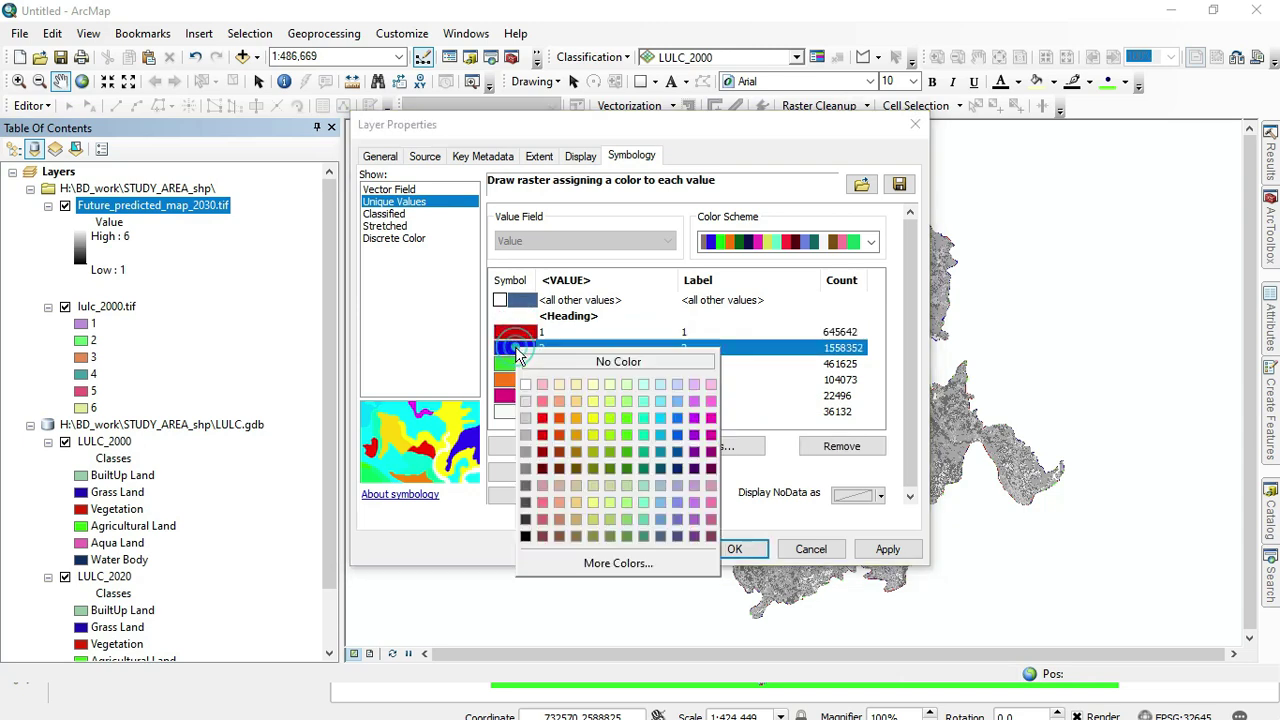
click(625, 419)
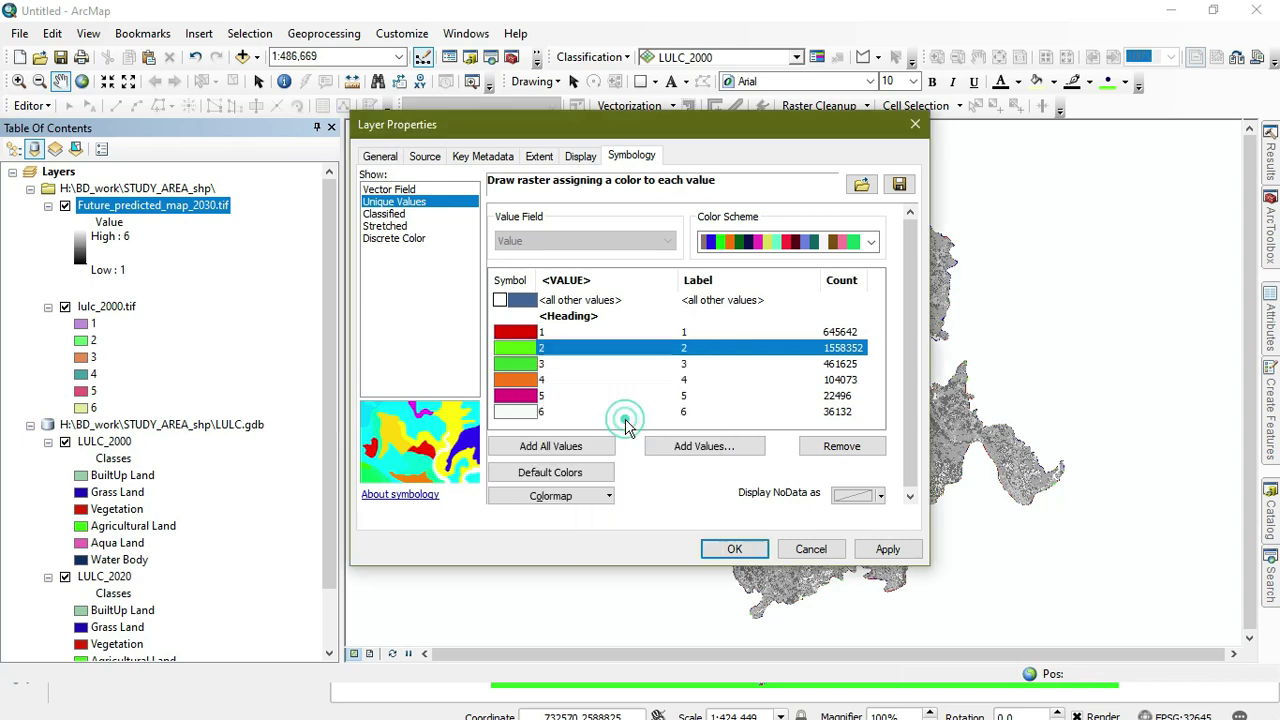
click(517, 365)
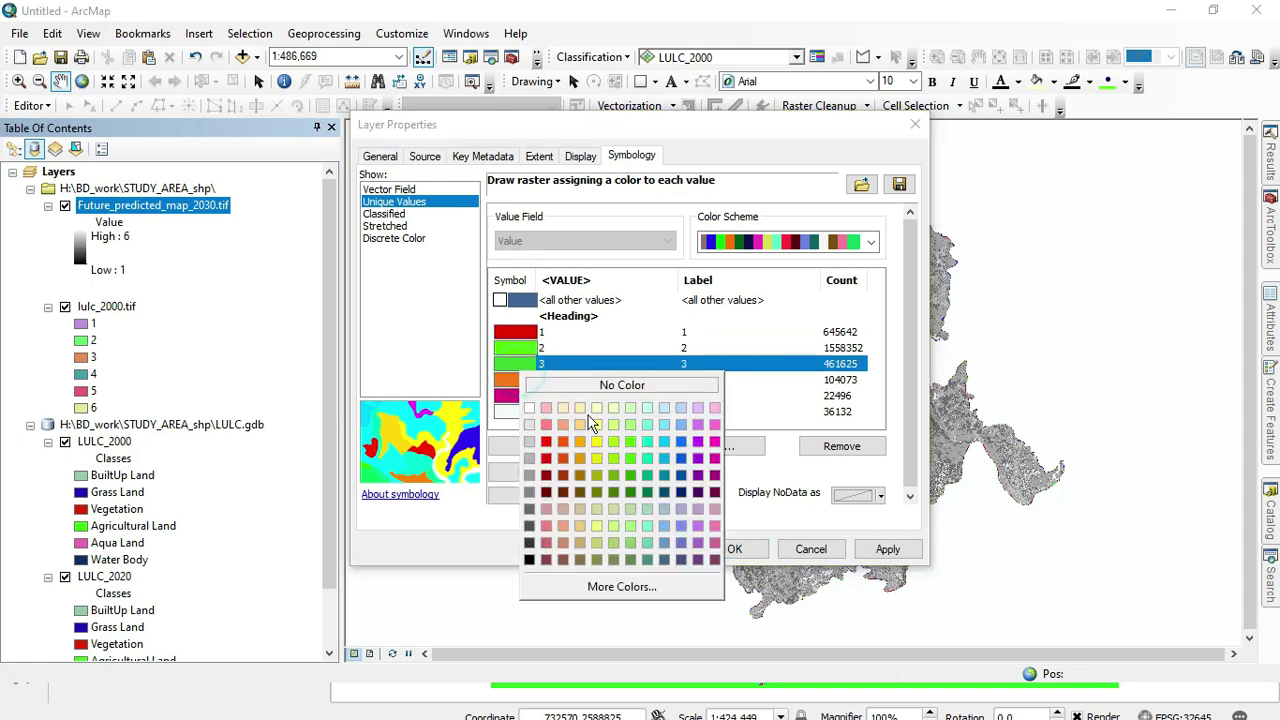
click(630, 478)
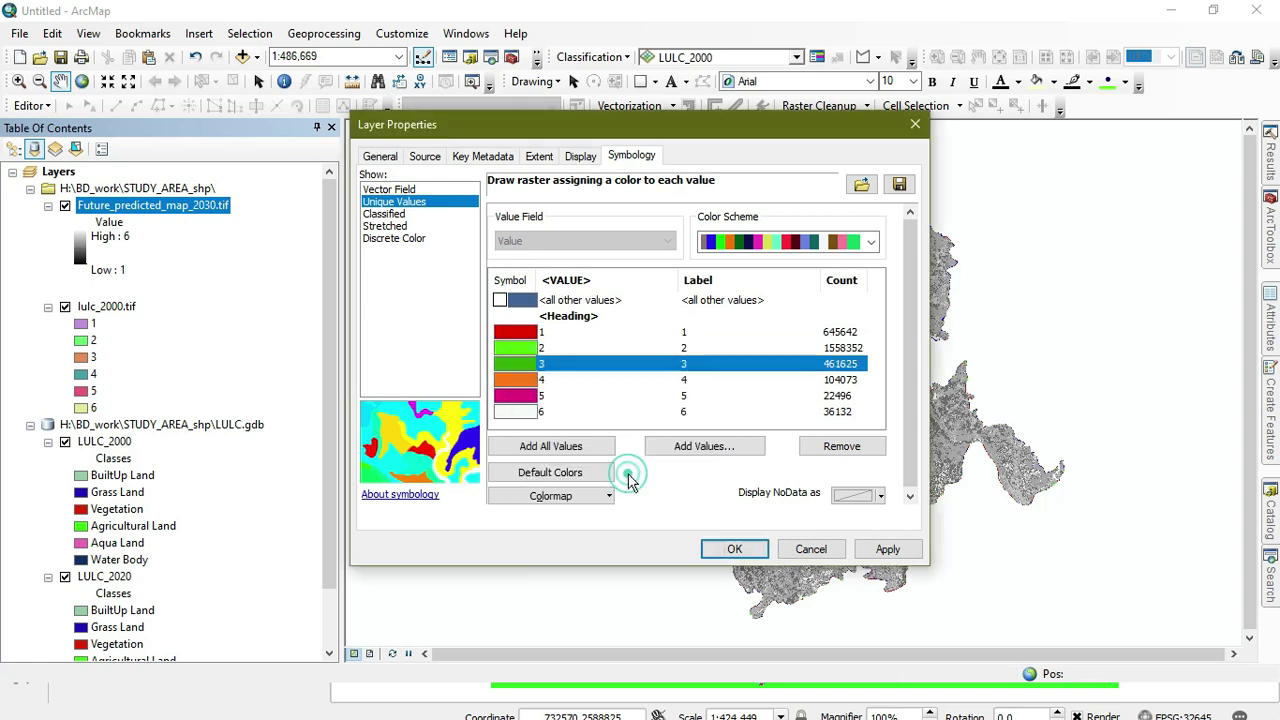
click(514, 384)
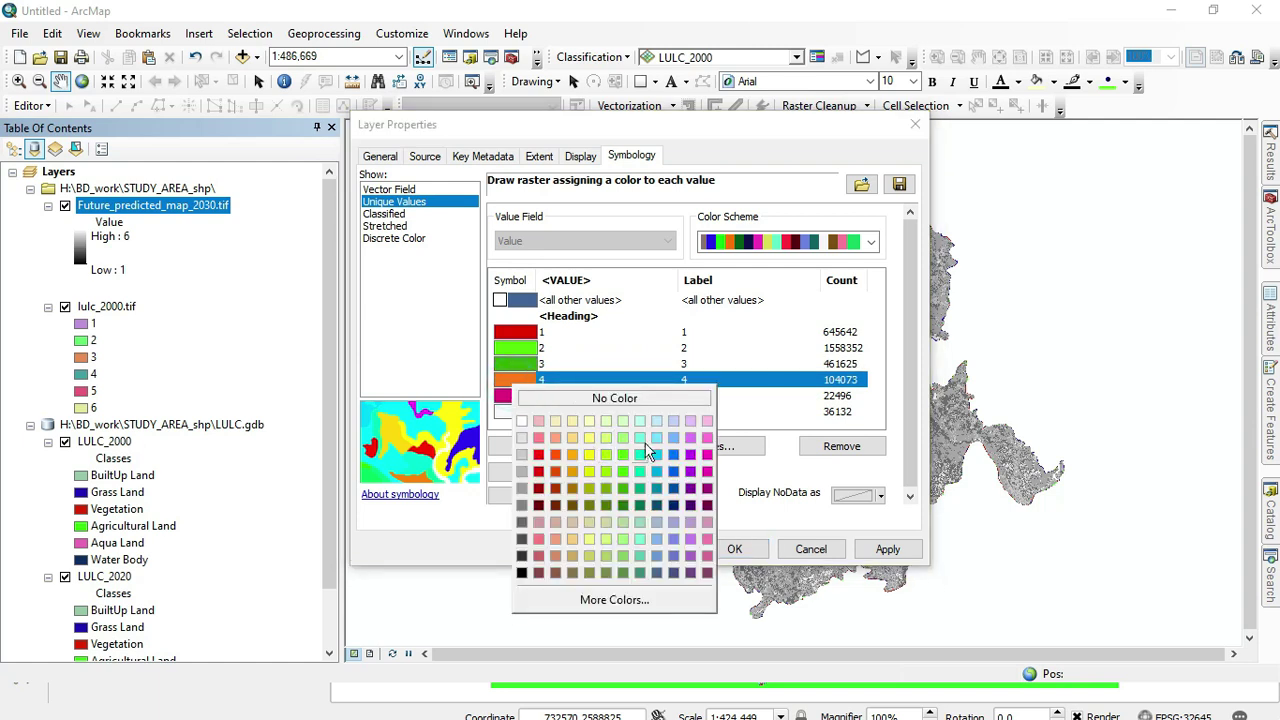
click(589, 471)
click(501, 399)
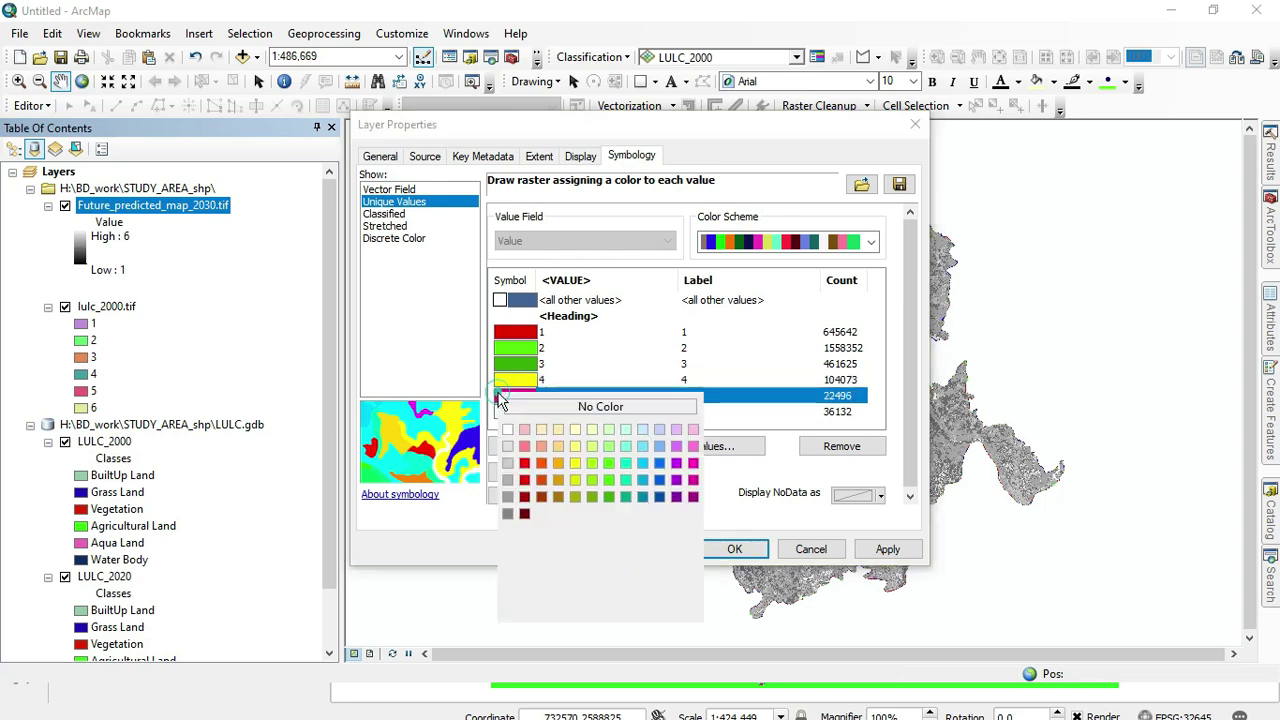
click(646, 432)
click(510, 413)
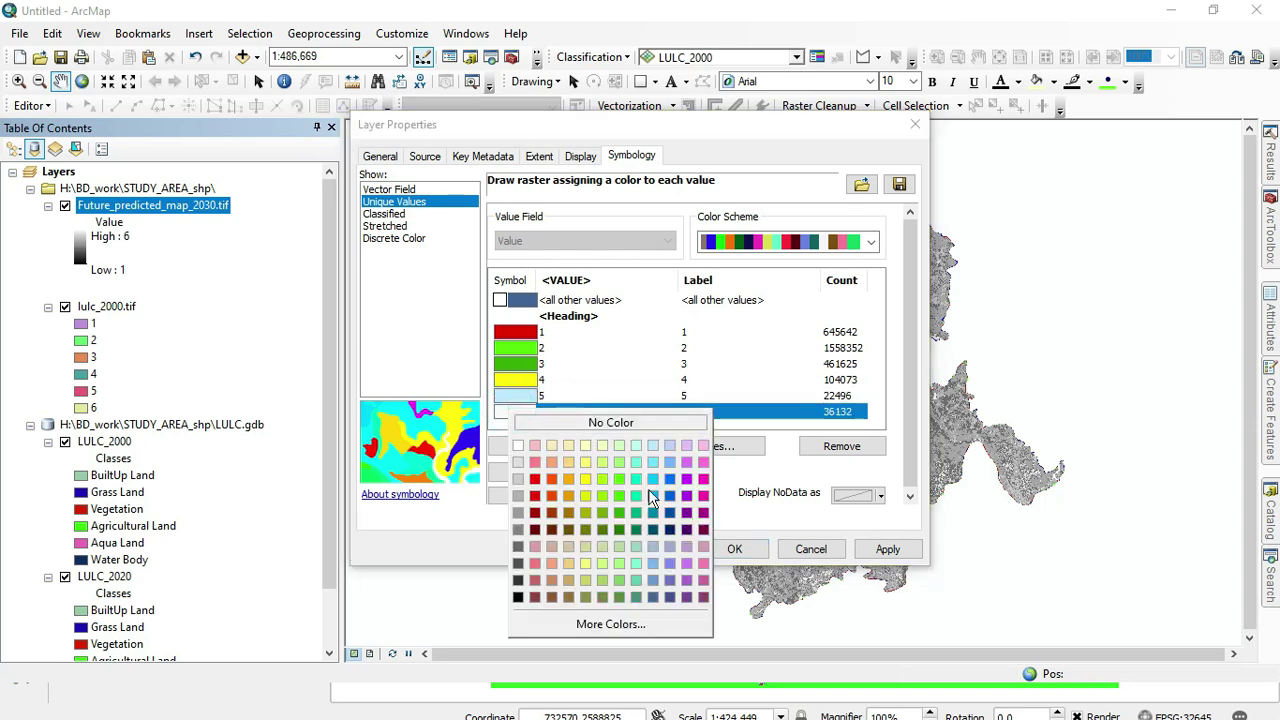
click(672, 482)
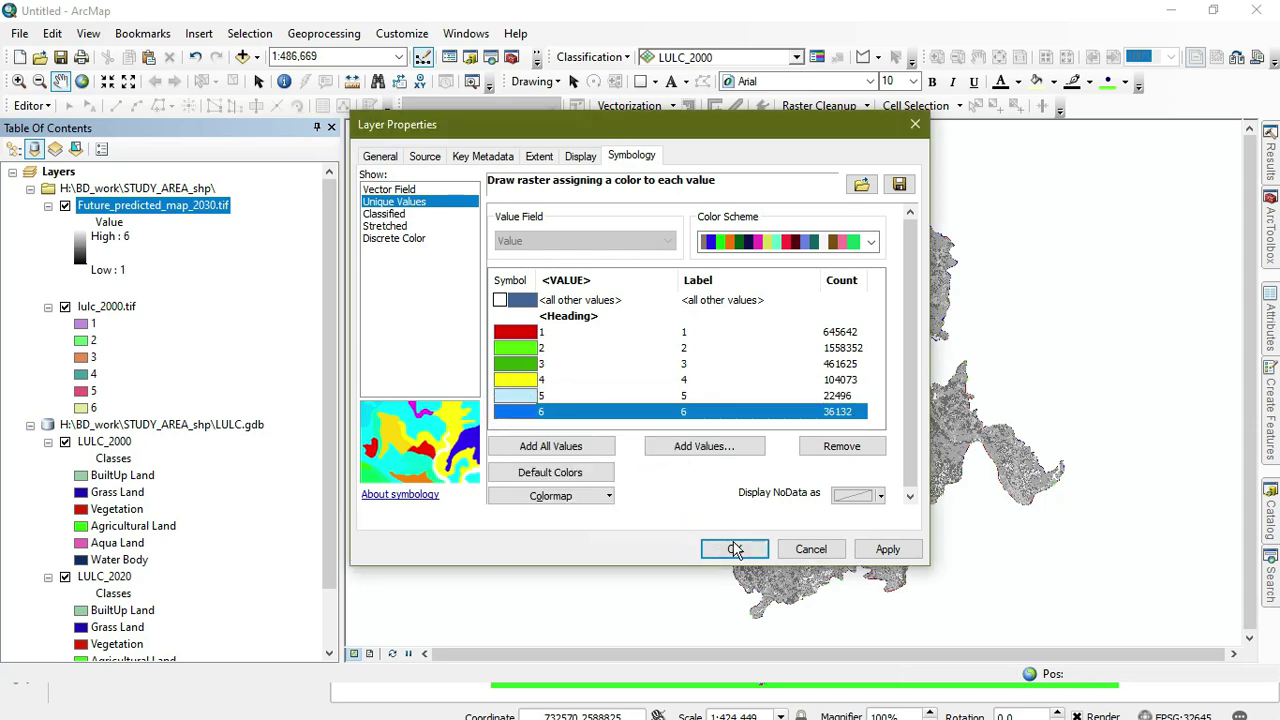
click(735, 549)
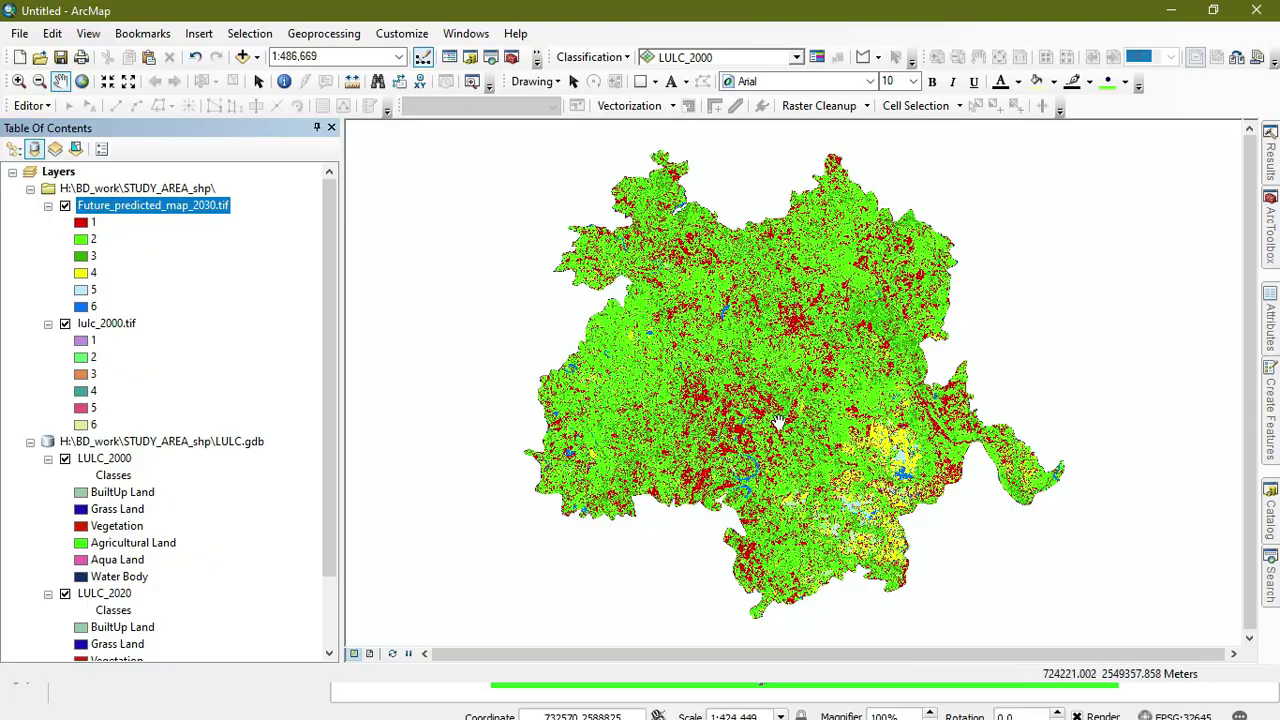
Switch off the Future_predicted_map_2030 layer to reveal LULC_2020, then pan north
scroll(780, 422, up, 3)
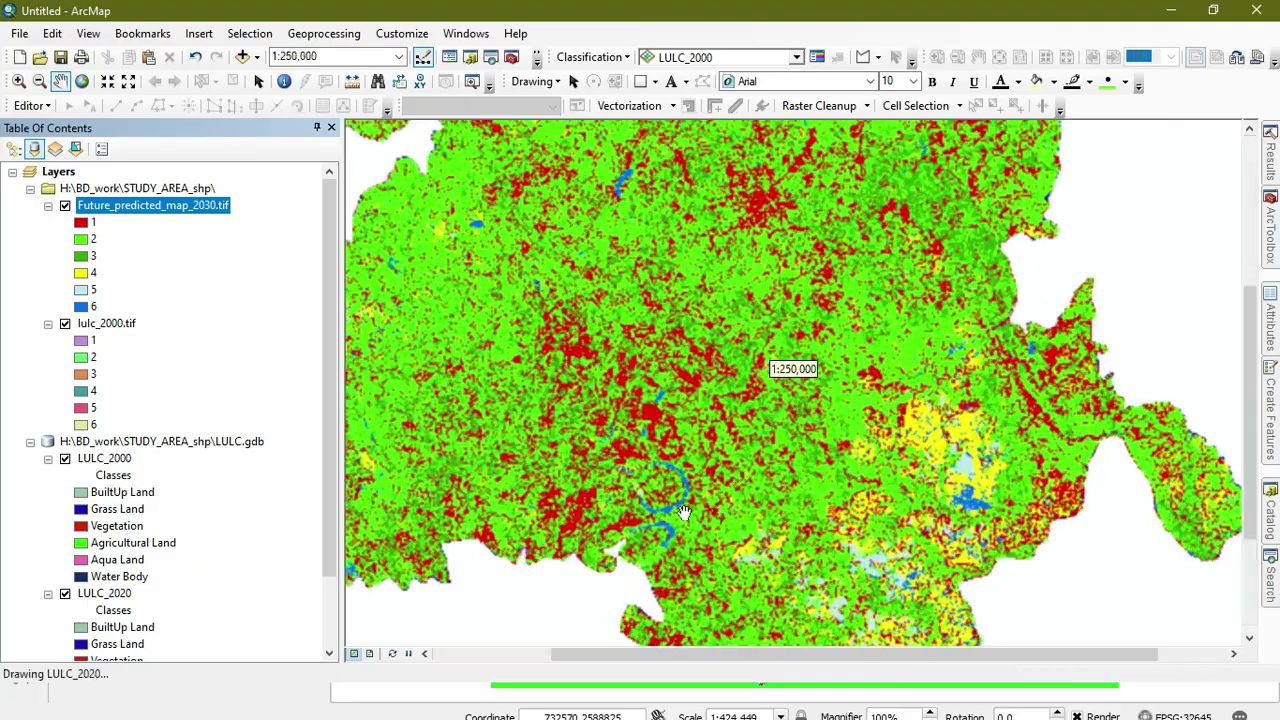
scroll(678, 503, up, 3)
scroll(674, 508, down, 3)
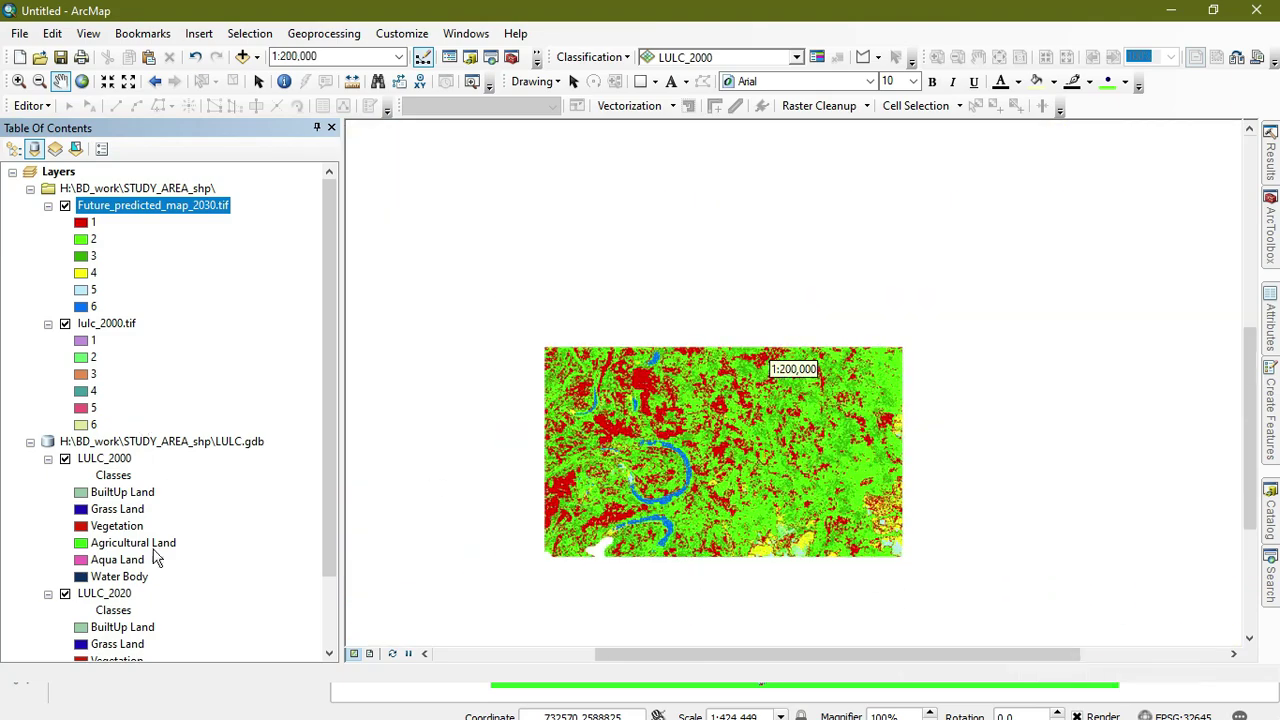
scroll(118, 580, down, 2)
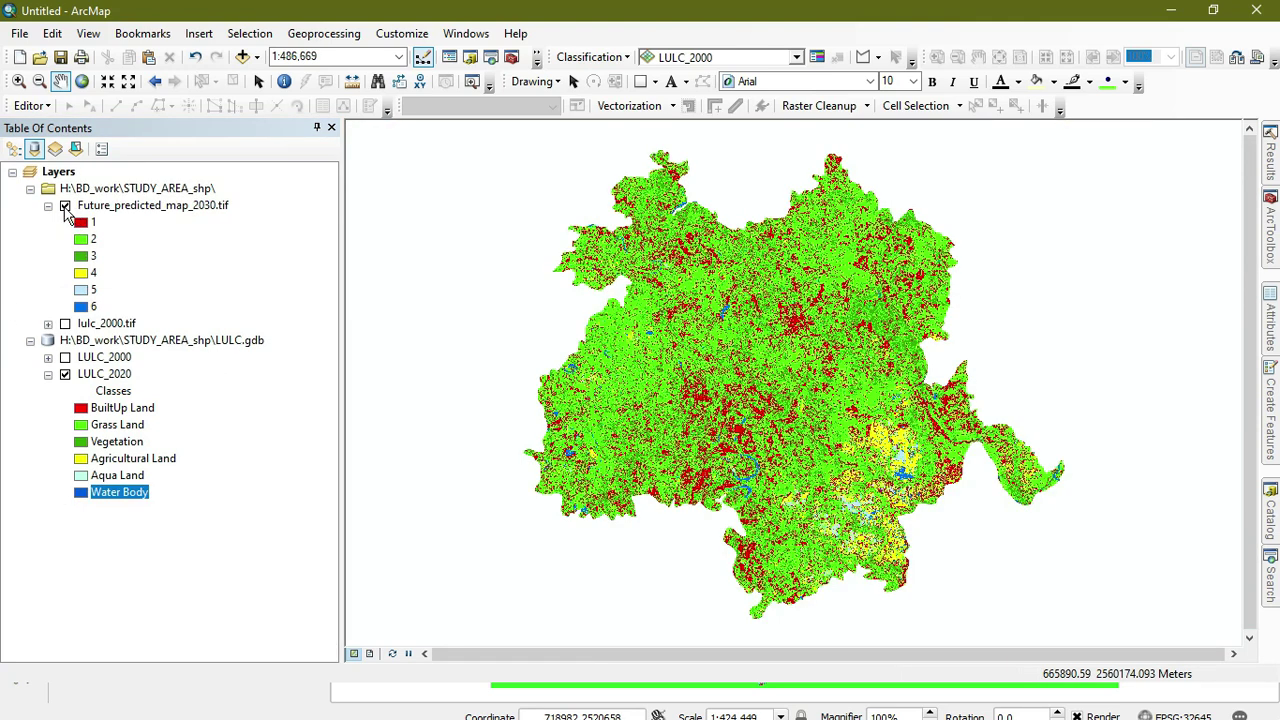
scroll(790, 370, up, 2)
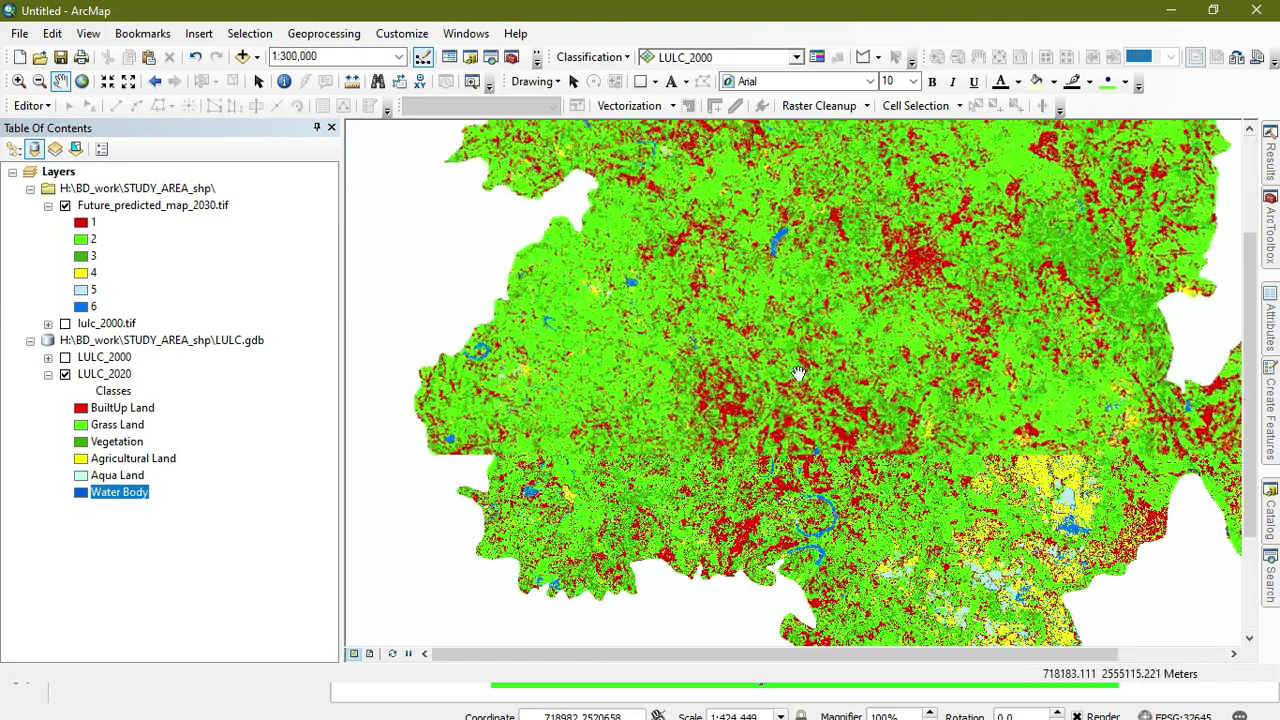
scroll(798, 373, up, 1)
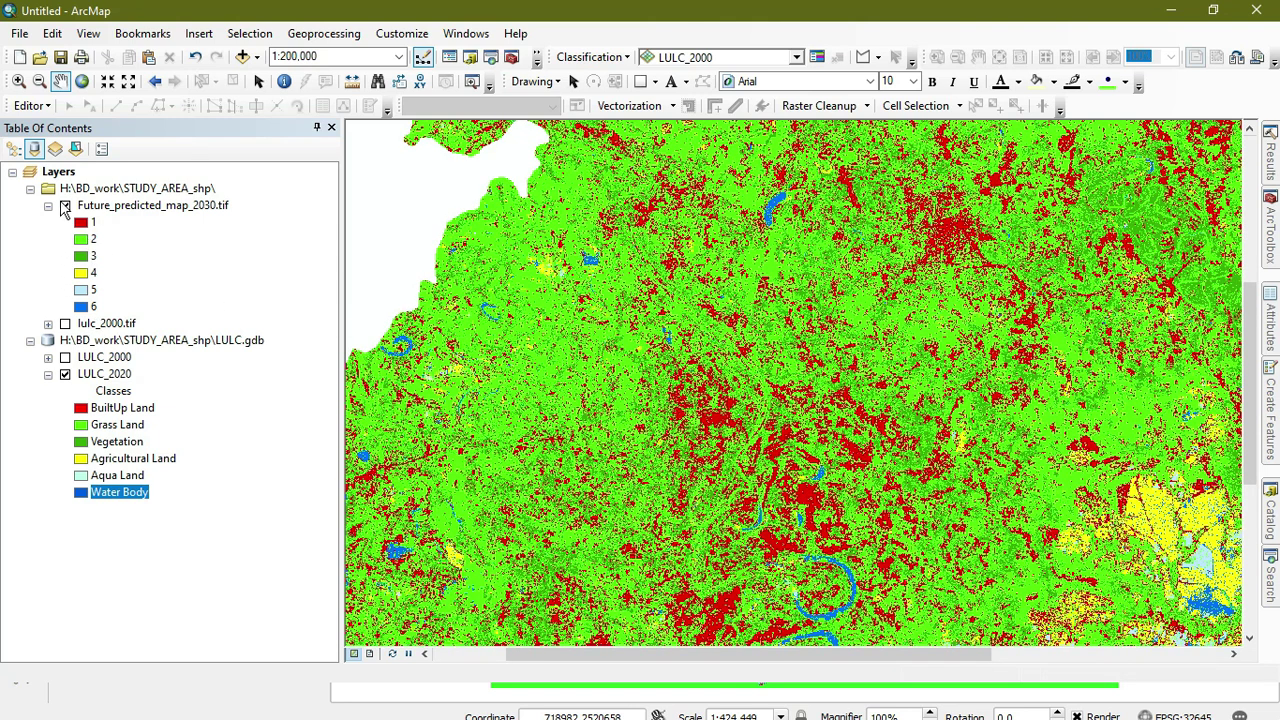
click(65, 206)
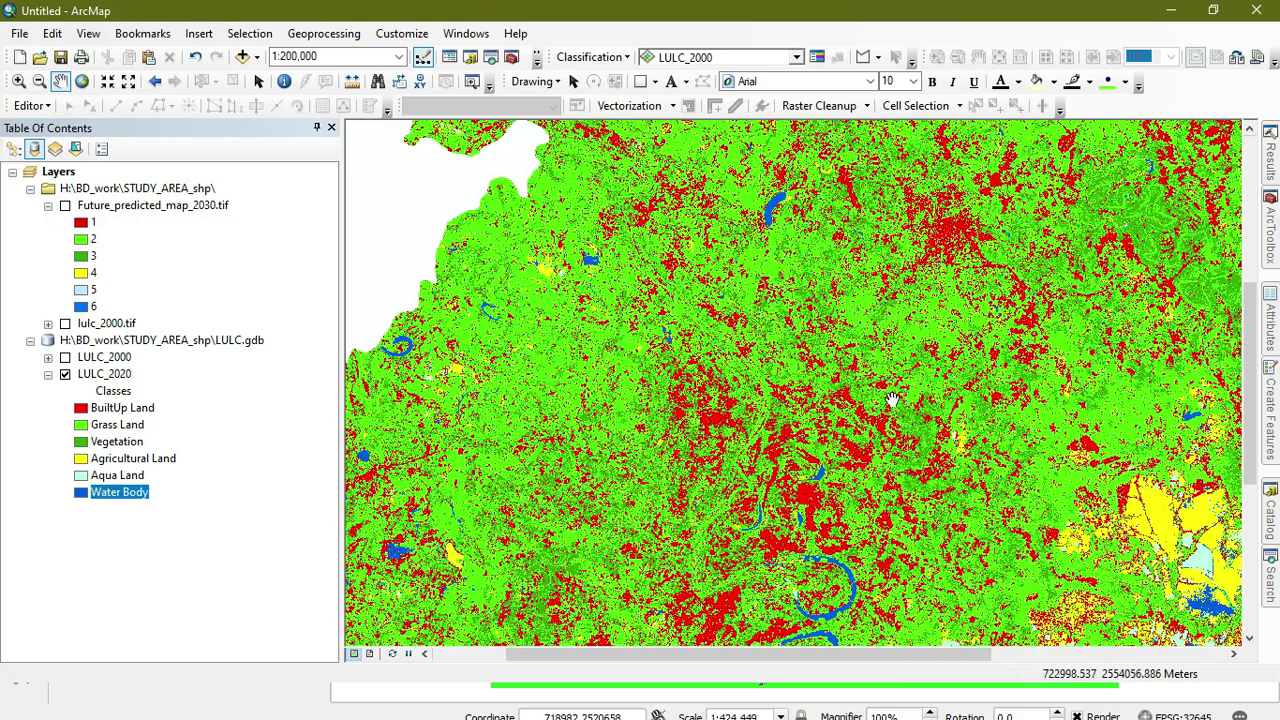
scroll(960, 355, down, 1)
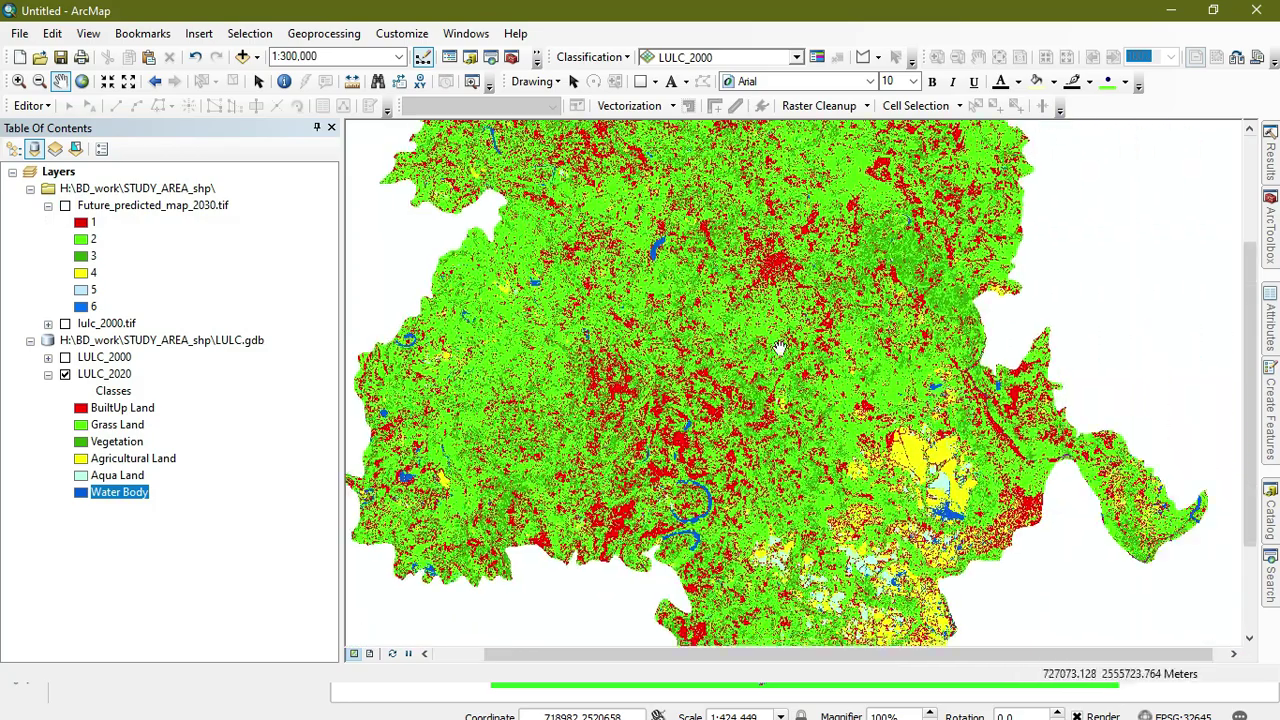
drag(780, 347, 777, 420)
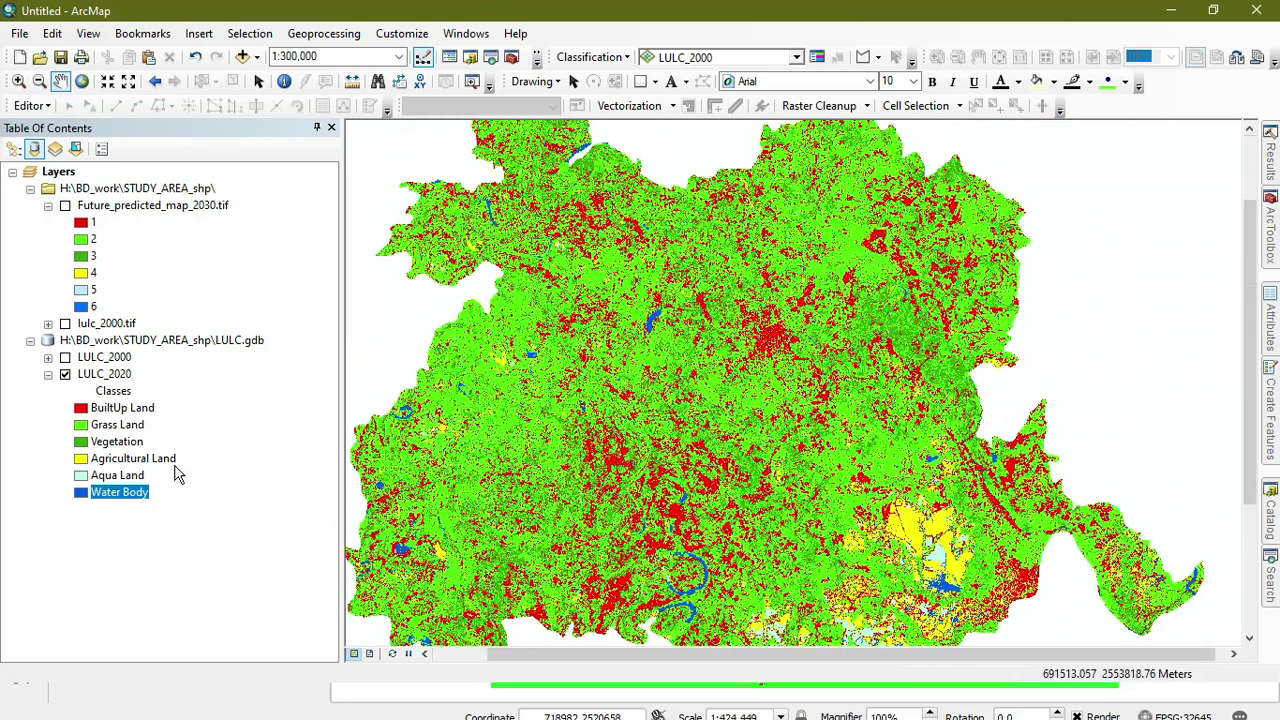
Toggle the Future_predicted_map_2030 layer on and off repeatedly to compare it with LULC_2020
click(65, 206)
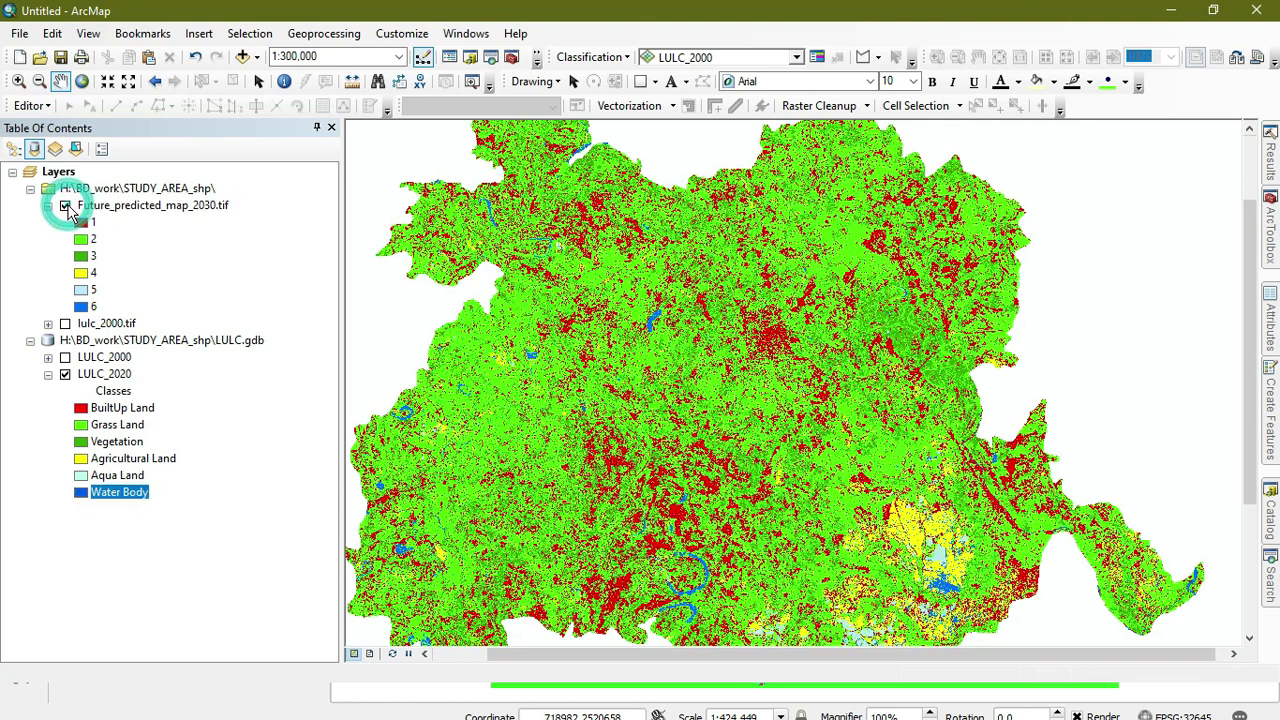
click(65, 206)
click(65, 206)
click(65, 206)
click(65, 206)
click(65, 206)
click(65, 206)
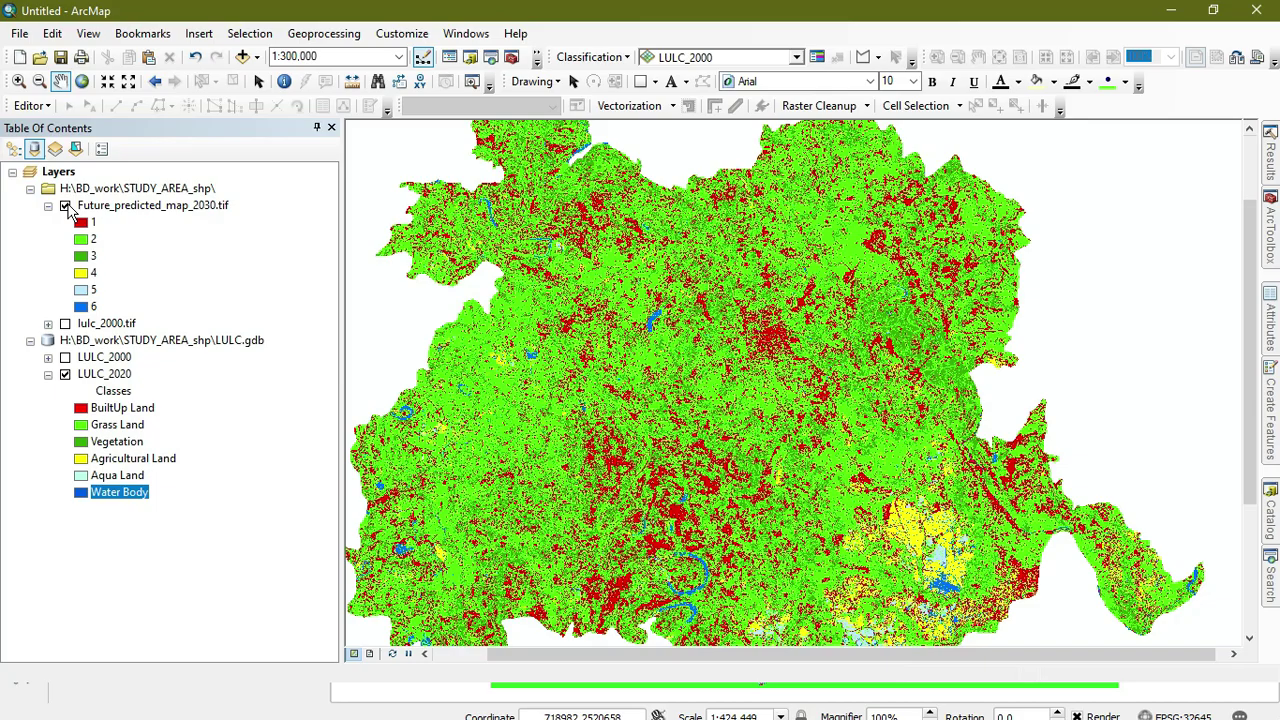
click(65, 206)
click(65, 206)
Pan south, compare again, then zoom out to 1:500,000 with the 2030 layer shown
drag(622, 580, 647, 475)
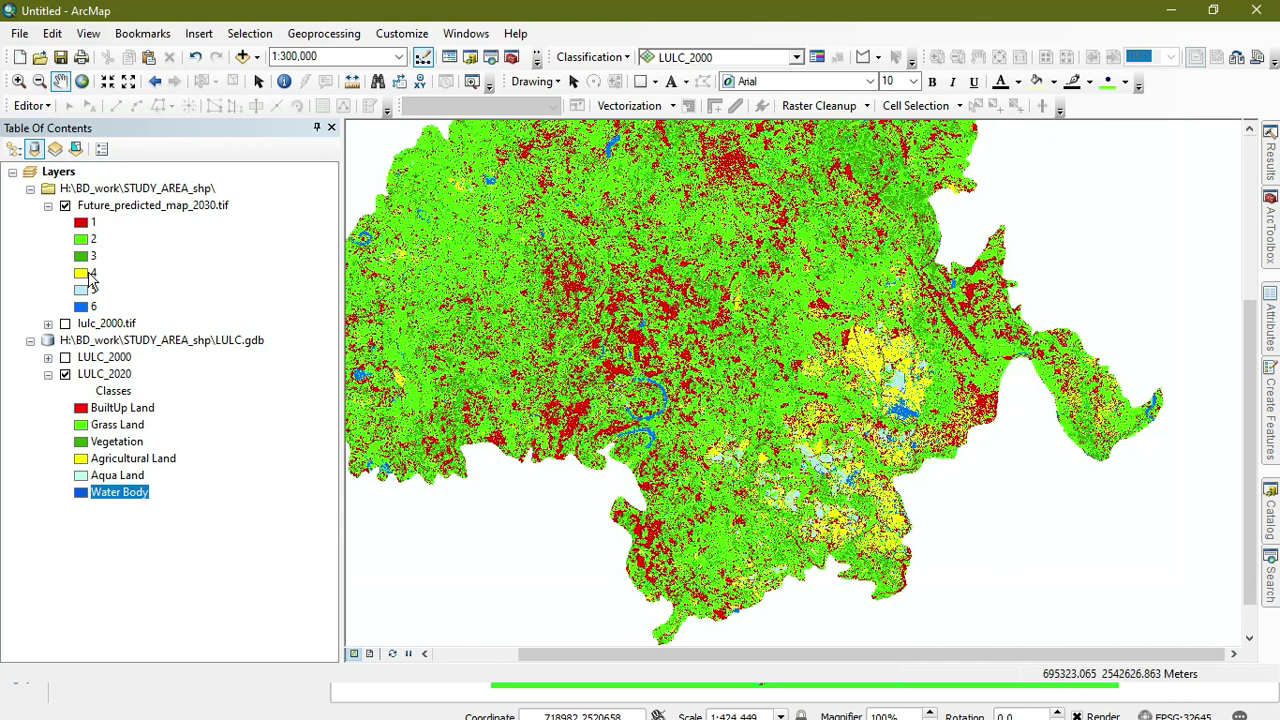
click(64, 206)
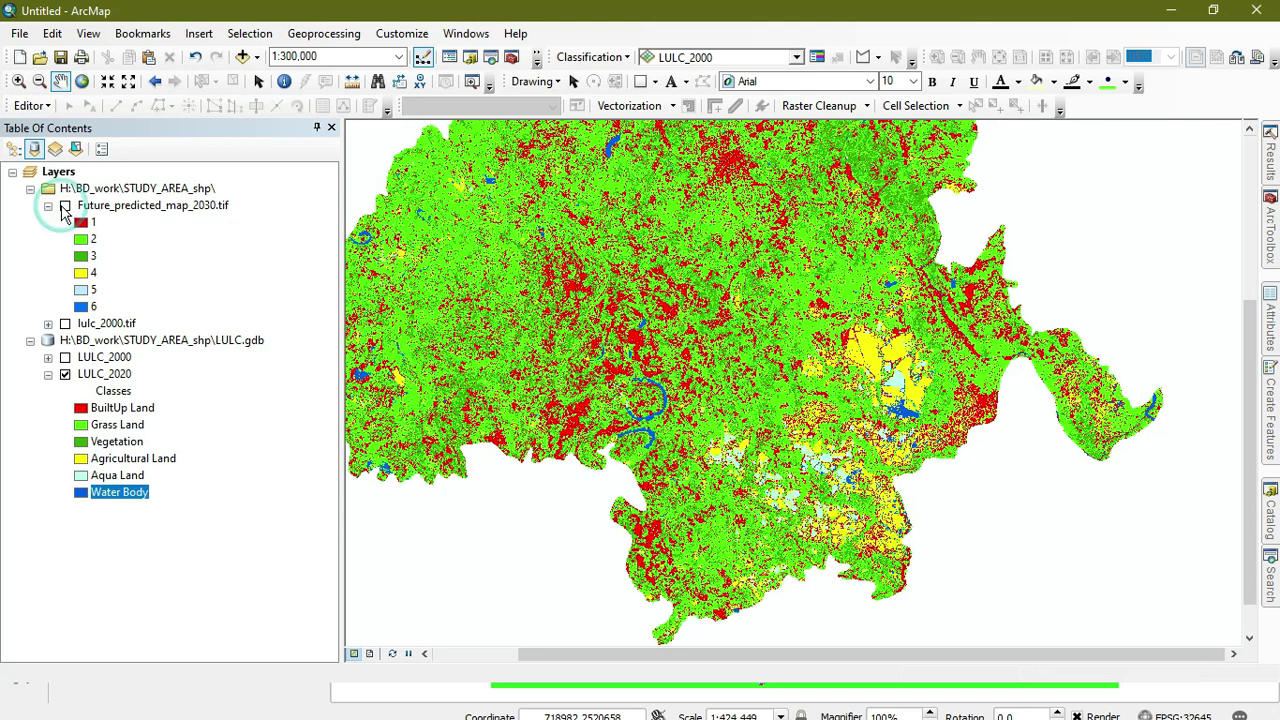
click(64, 206)
click(64, 206)
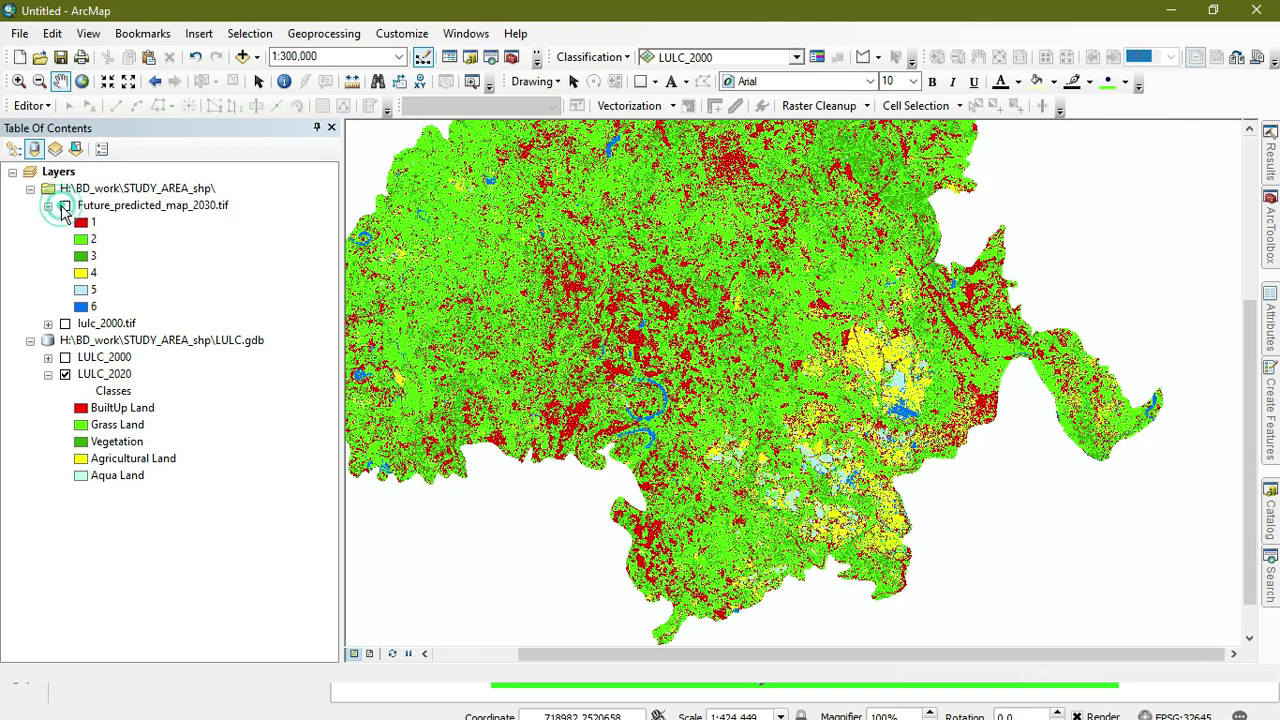
click(64, 206)
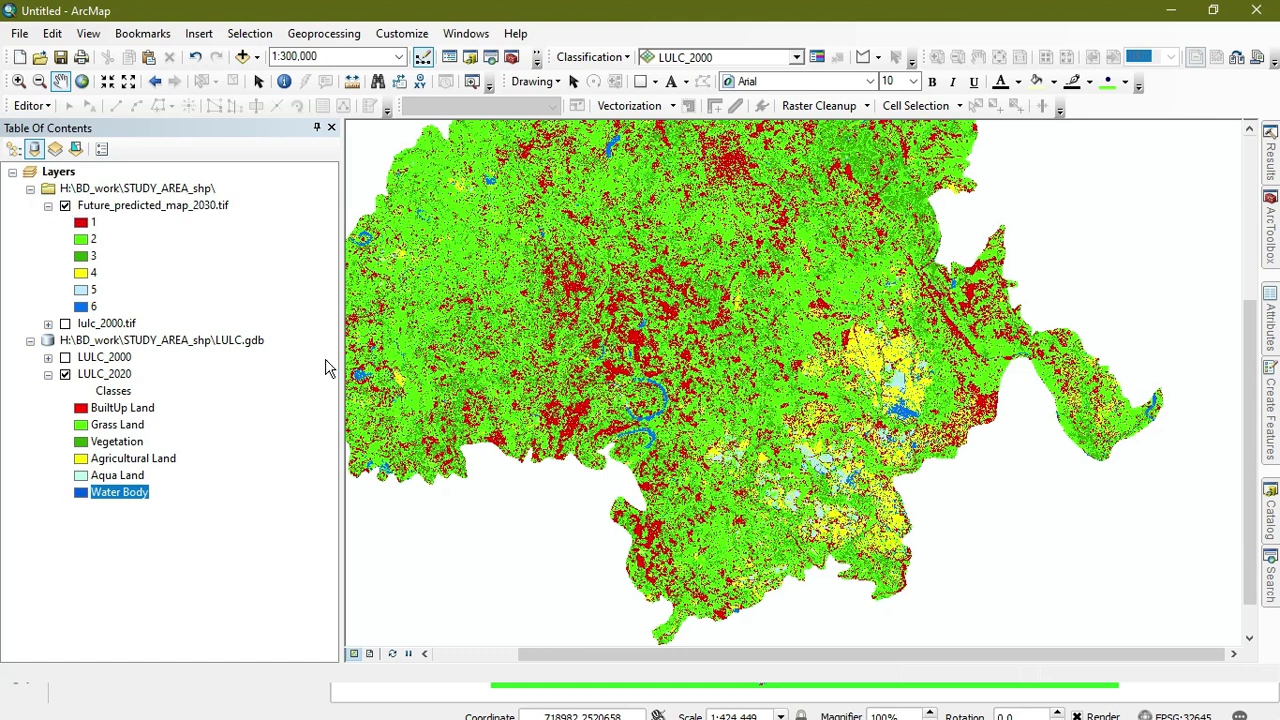
scroll(577, 516, down, 2)
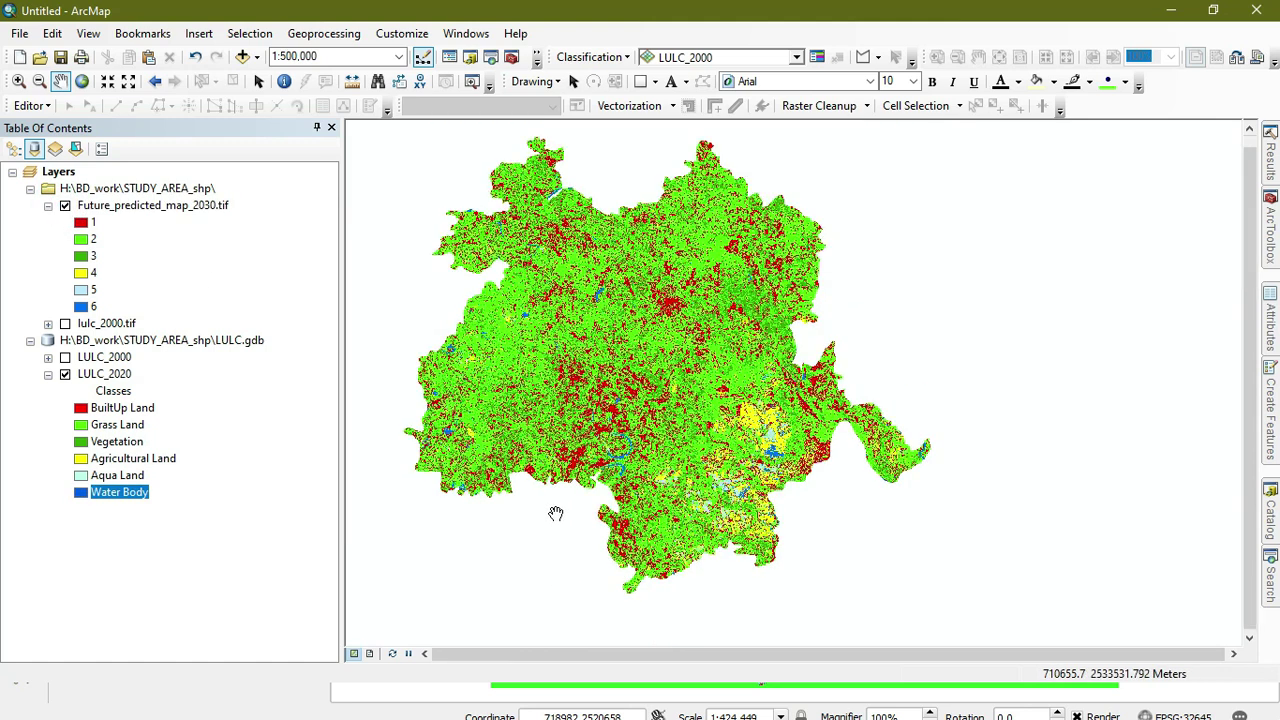